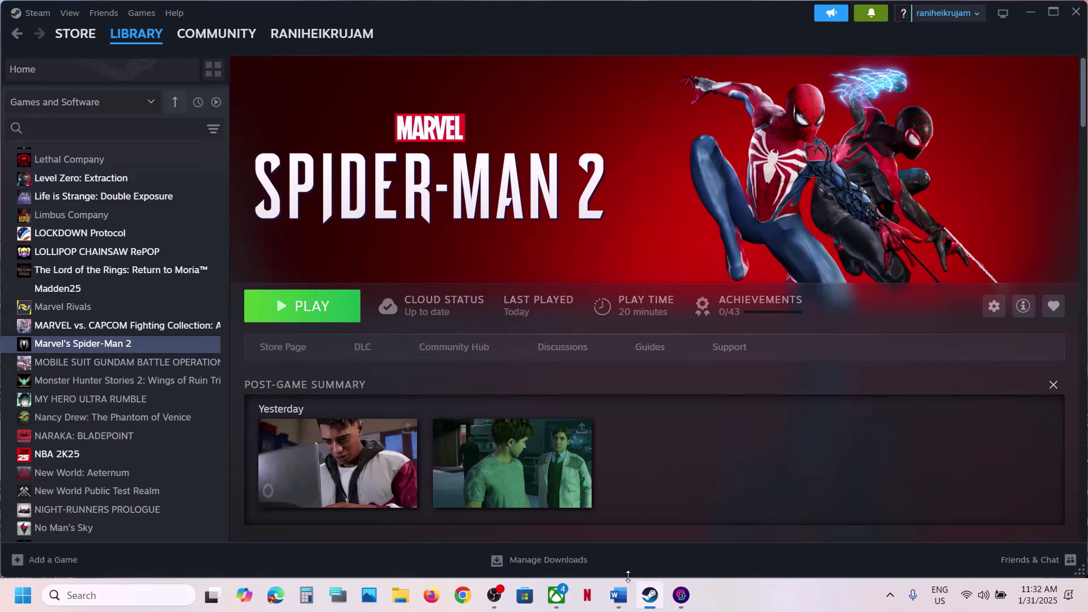
# Highlight the launcher condition of Step 1 in the Word notes, then launch Marvel's Spider-Man 2 from the Steam library.
pyautogui.click(618, 595)
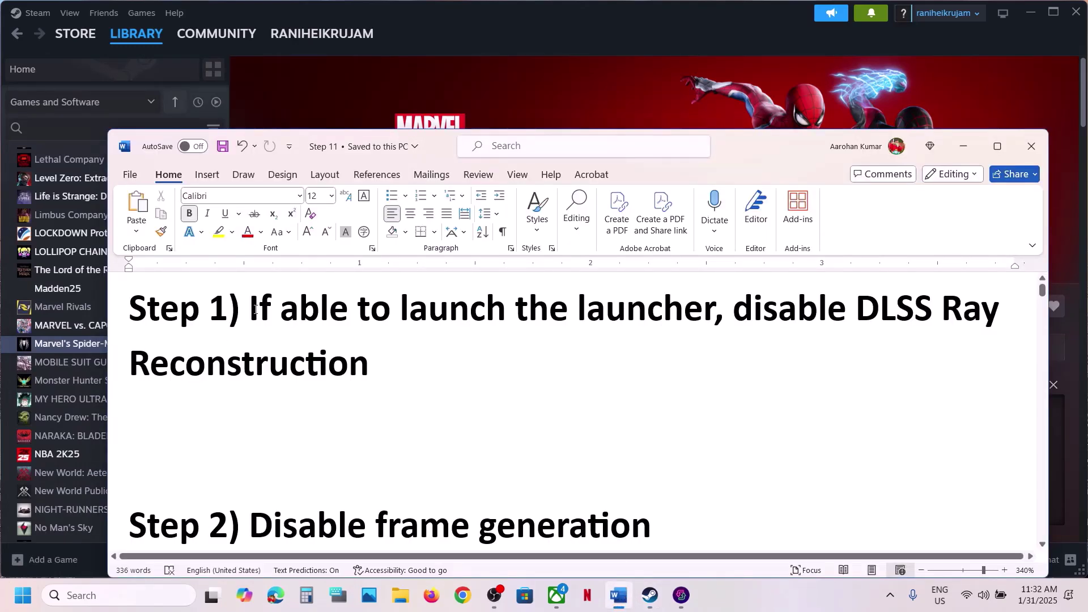
pyautogui.moveTo(255, 309); pyautogui.dragTo(618, 326)
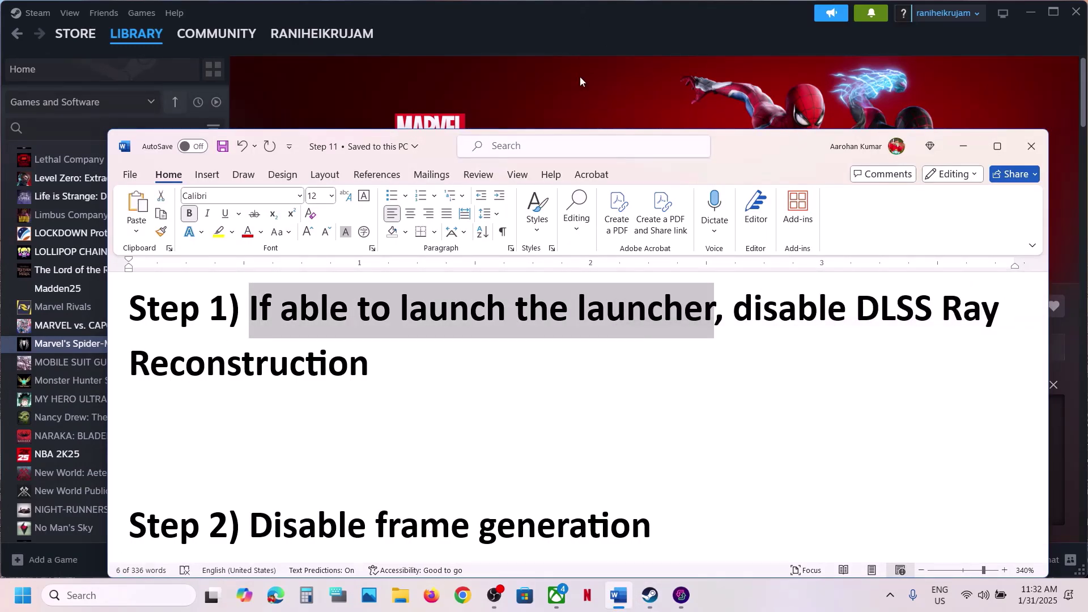
pyautogui.click(476, 67)
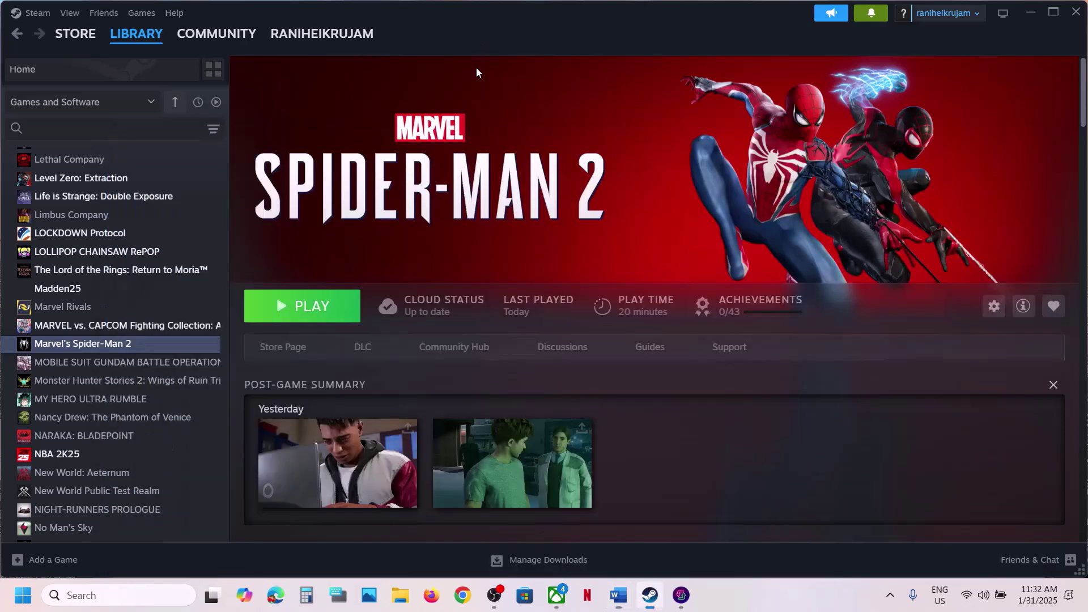
pyautogui.click(306, 307)
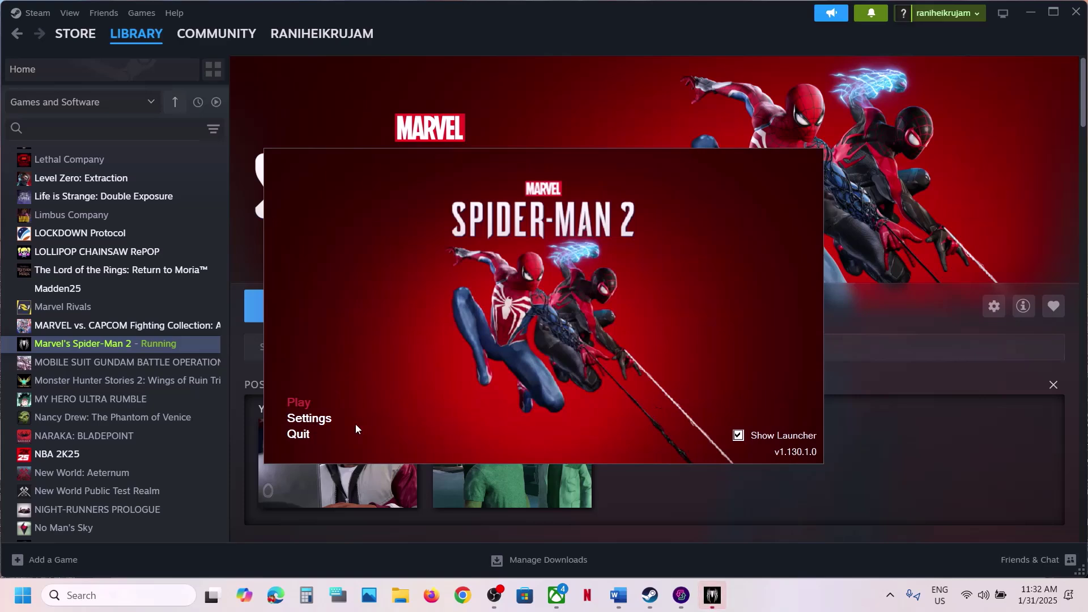
# Set DLSS Ray Reconstruction to Off in the game launcher's graphics settings and save the change.
pyautogui.click(325, 423)
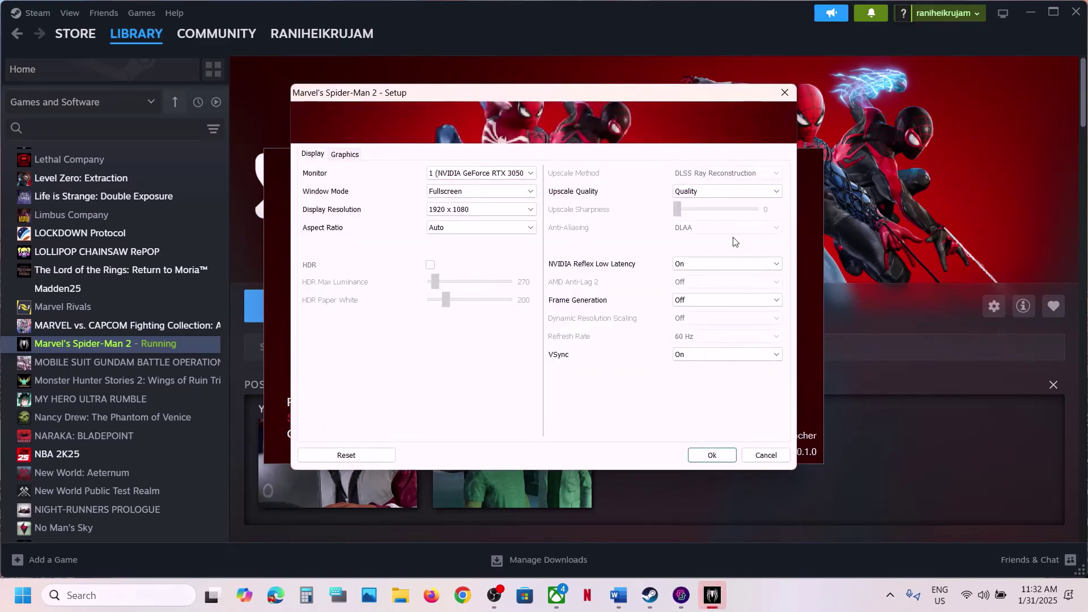
pyautogui.click(344, 157)
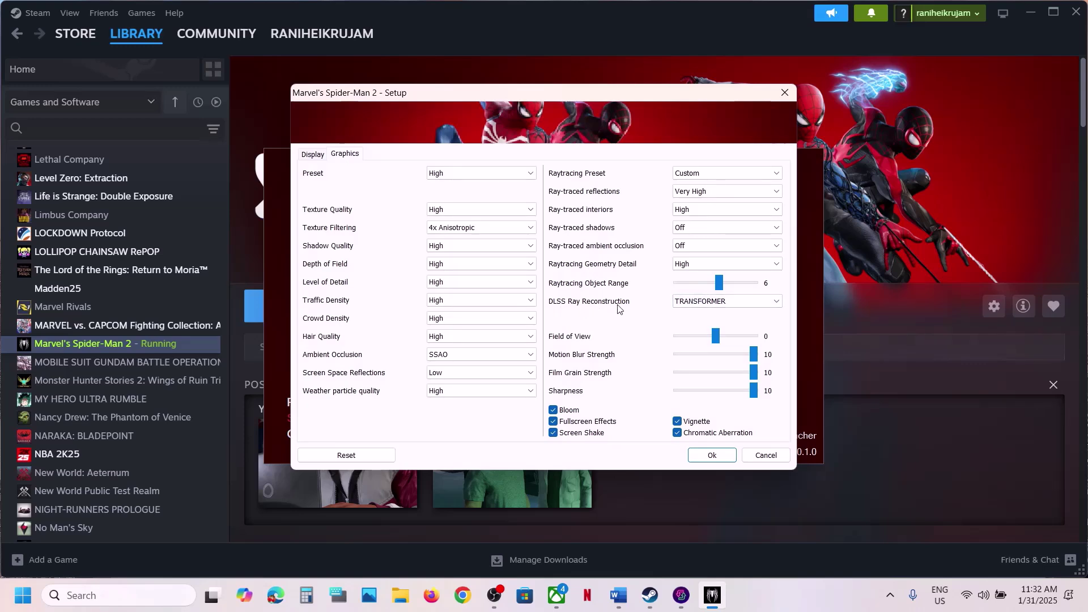
pyautogui.click(703, 301)
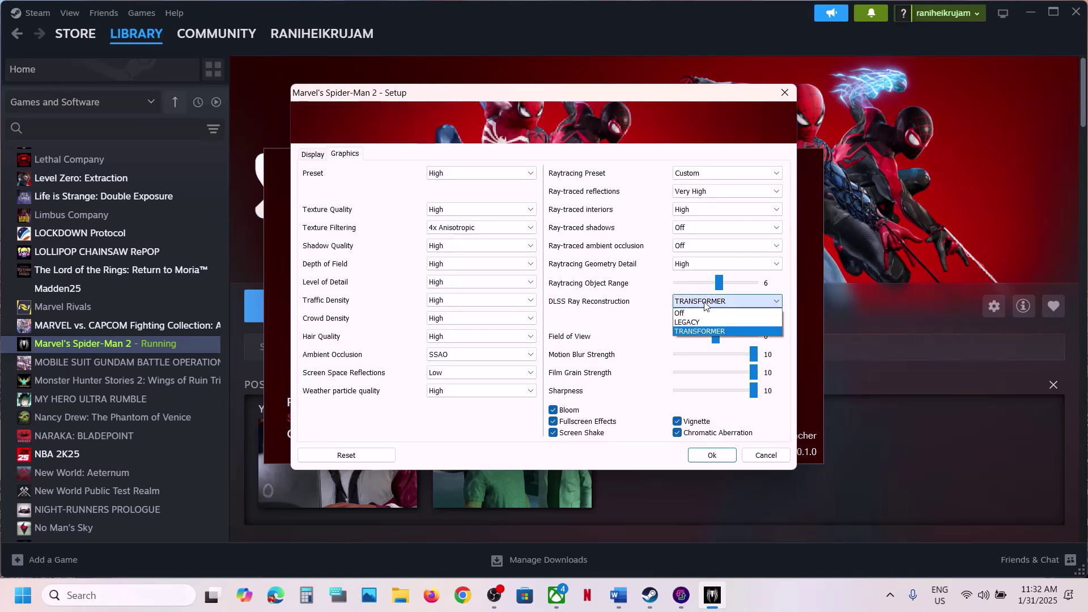
pyautogui.click(699, 315)
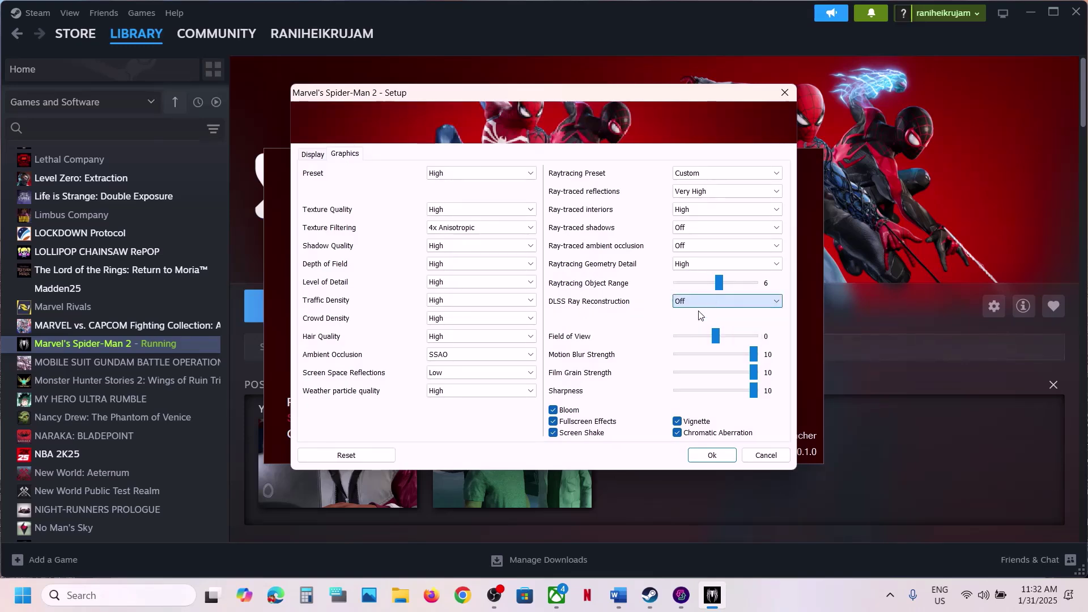
pyautogui.click(713, 455)
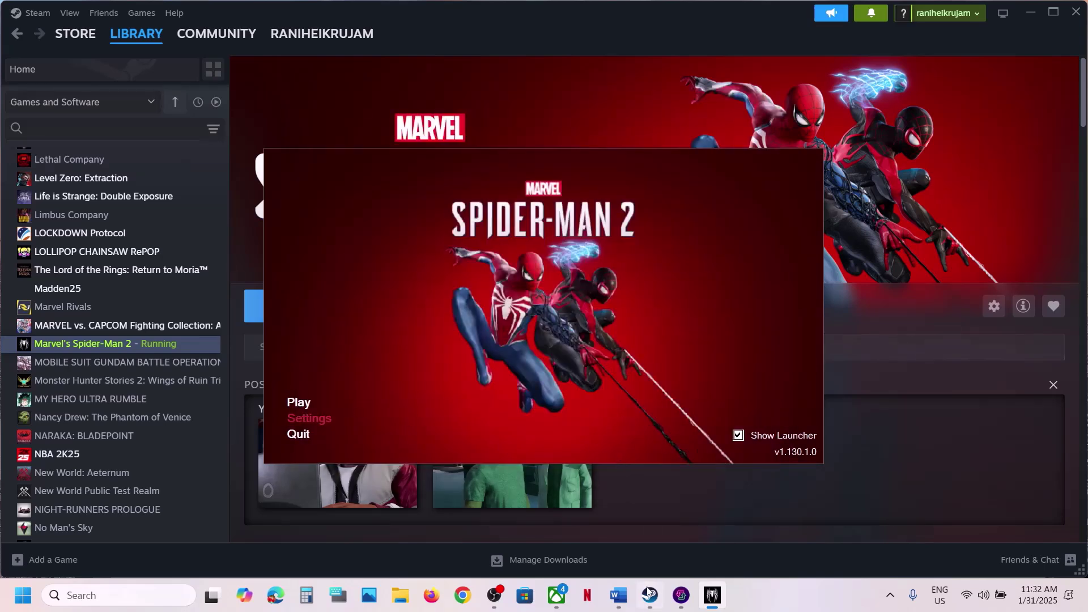
# Switch to the Word notes and highlight the Step 2 instruction "Disable frame generation".
pyautogui.click(618, 595)
pyautogui.scroll(-1, 363, 454)
pyautogui.scroll(-2, 363, 454)
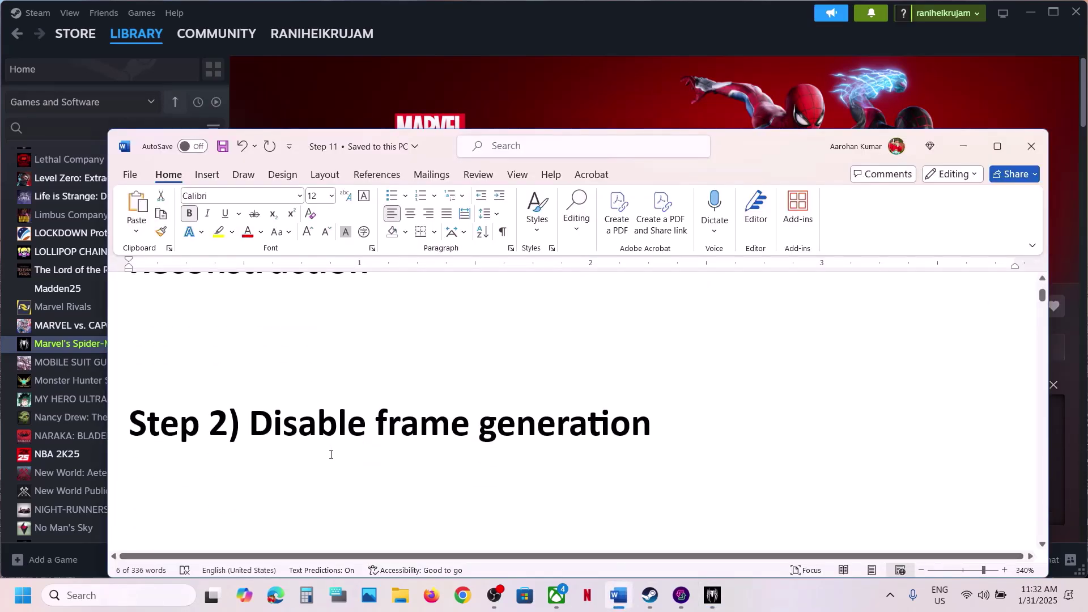
pyautogui.moveTo(255, 420); pyautogui.dragTo(677, 421)
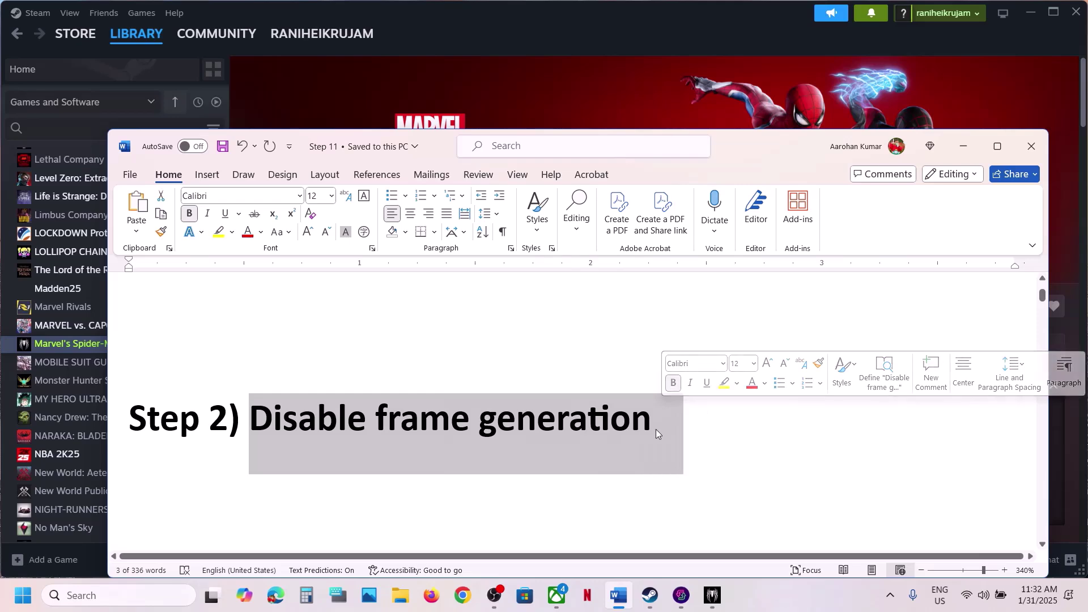
# In the Spider-Man 2 launcher's display settings, switch Frame Generation to FSR 3.1.0 and back to Off, and save.
pyautogui.click(713, 595)
pyautogui.click(312, 419)
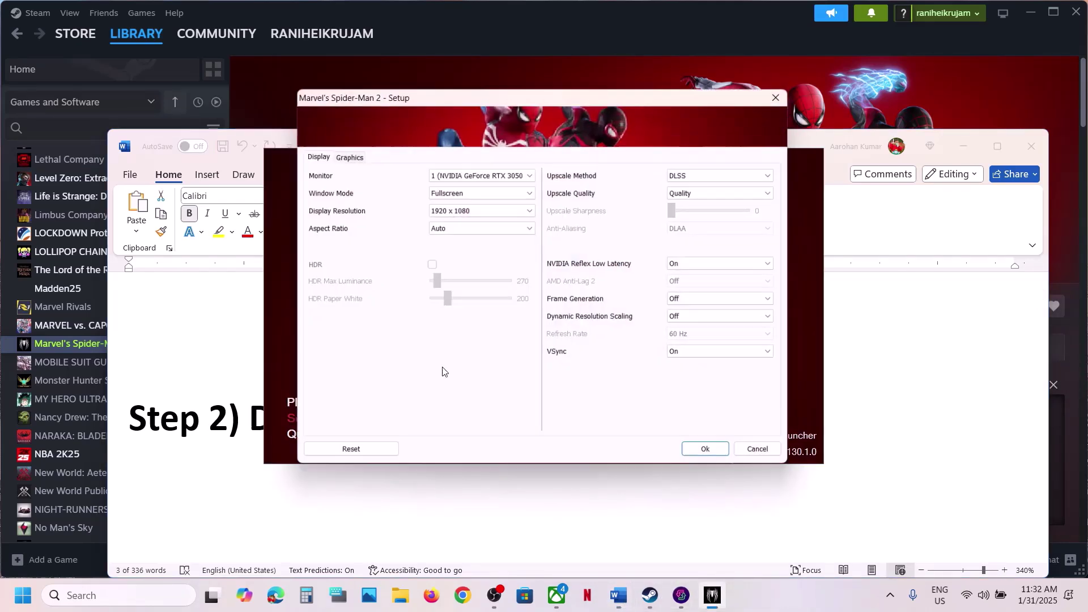
pyautogui.click(690, 305)
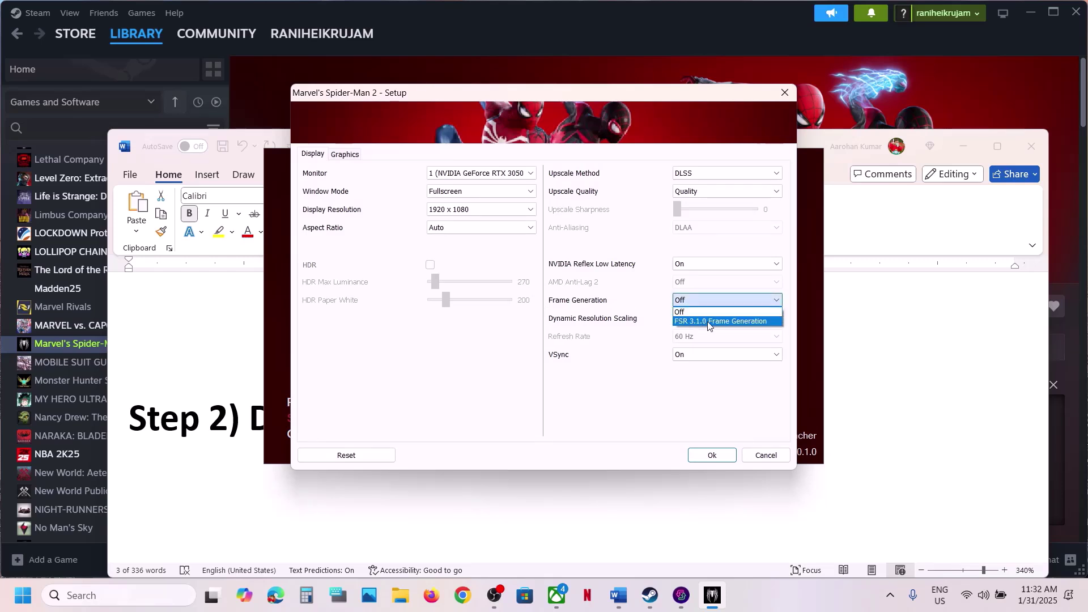
pyautogui.click(707, 322)
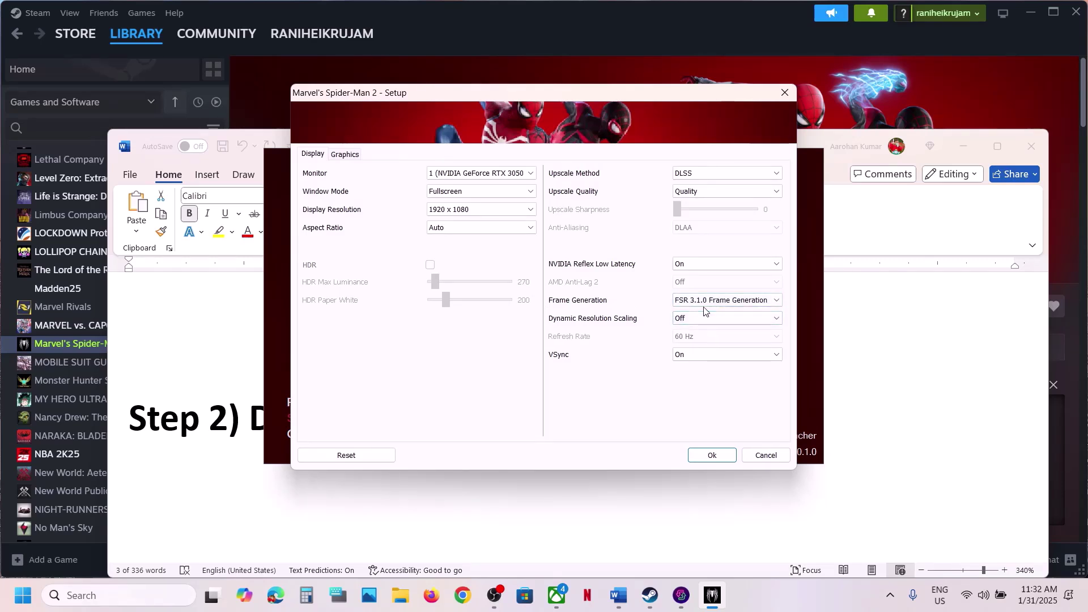
pyautogui.click(702, 306)
pyautogui.click(702, 312)
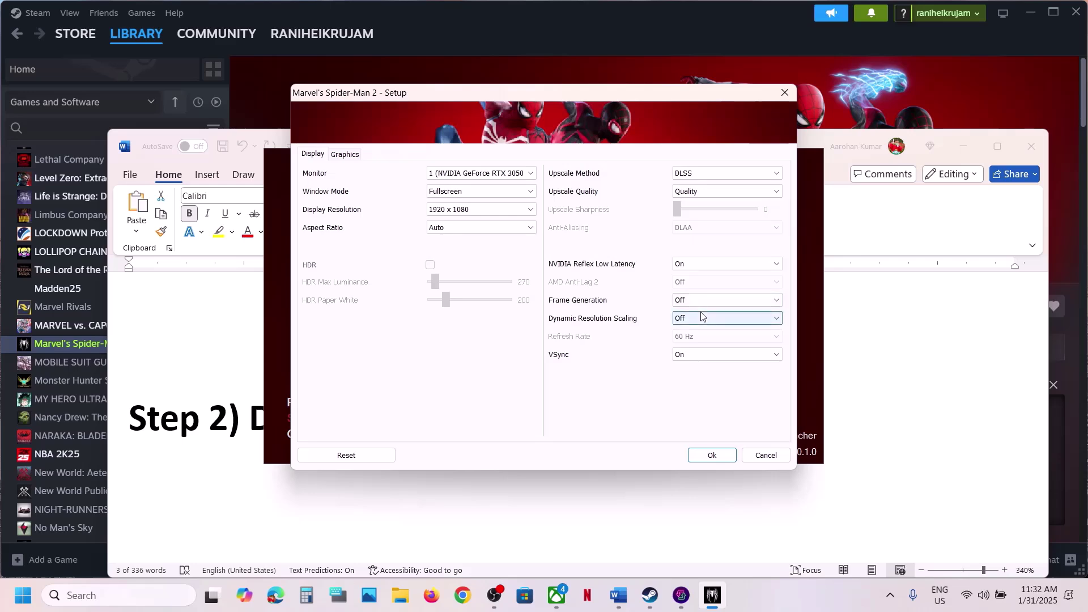
pyautogui.click(701, 455)
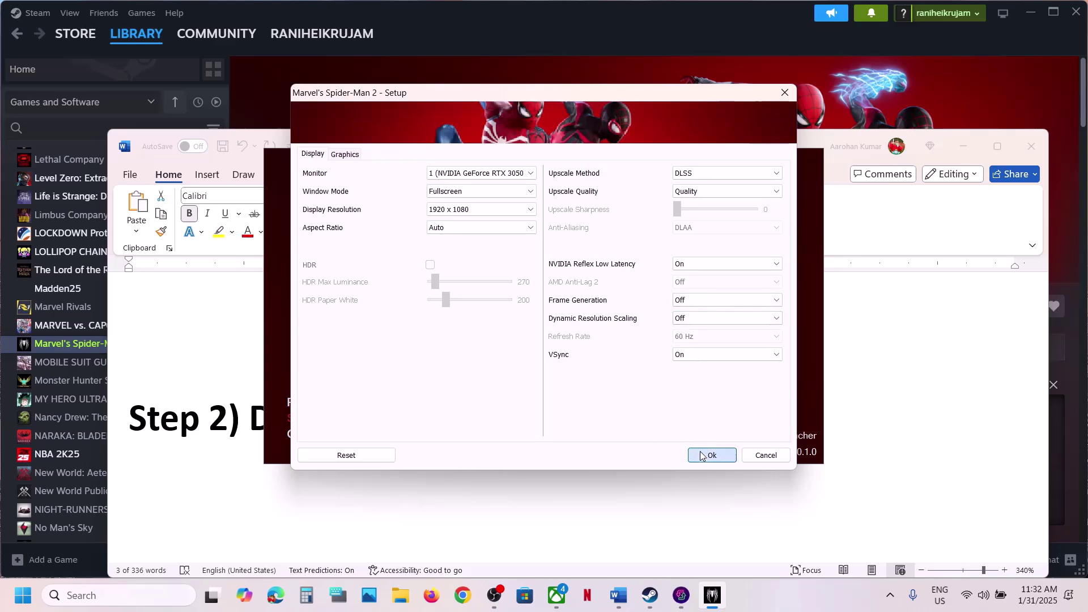
# Return to the Word notes and highlight the Step 3 instruction "Turn off ray tracing".
pyautogui.click(478, 509)
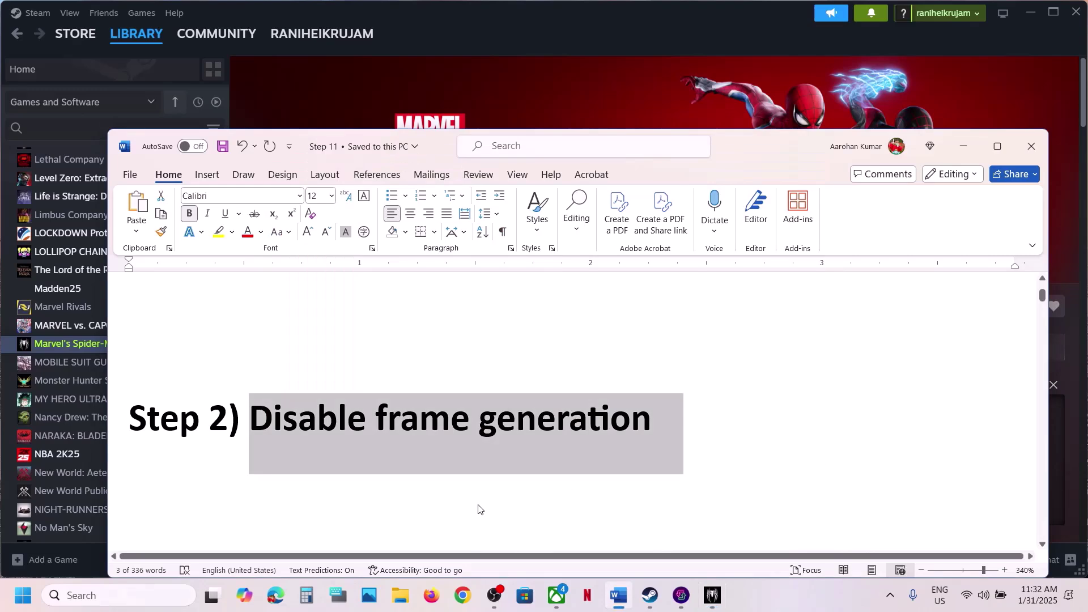
pyautogui.scroll(-3, 479, 508)
pyautogui.moveTo(274, 402); pyautogui.dragTo(524, 412)
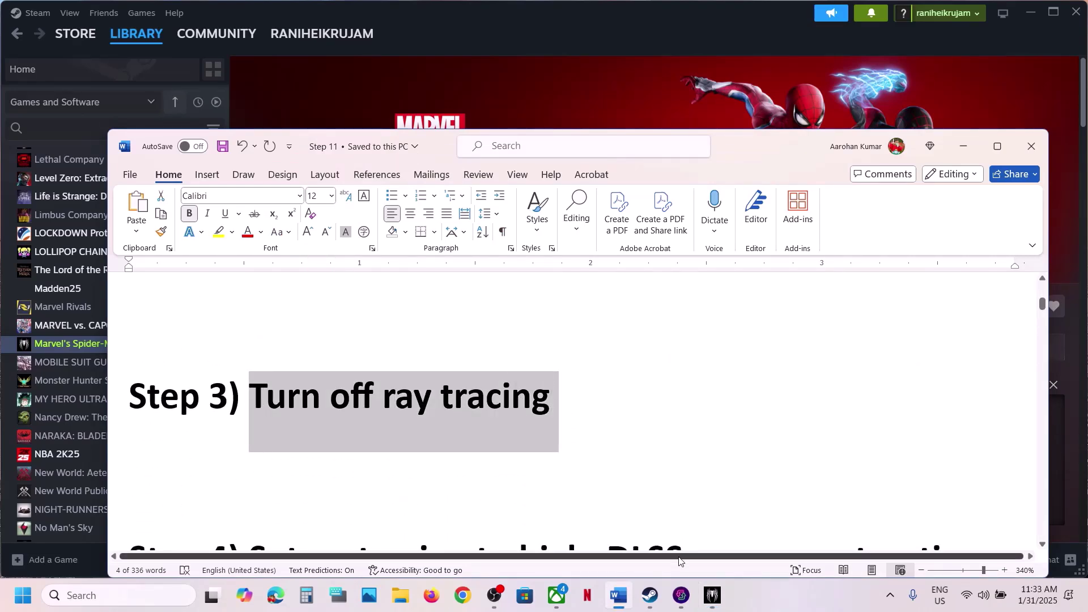
# Set the Raytracing Preset to Off in the Spider-Man 2 launcher's graphics settings and save the change.
pyautogui.hotkey('alt', 'Tab')
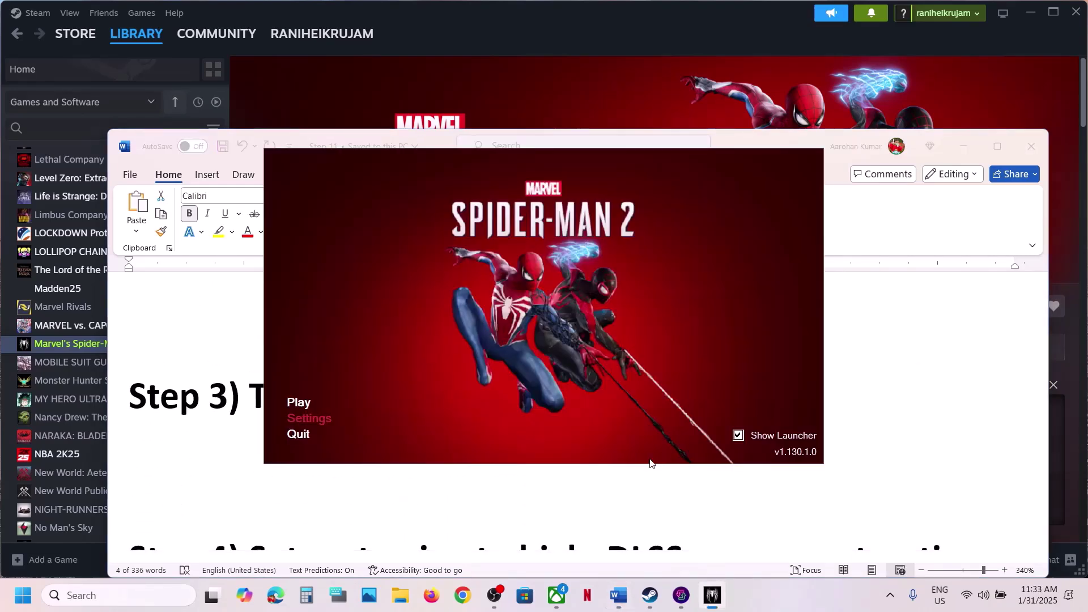
pyautogui.click(318, 419)
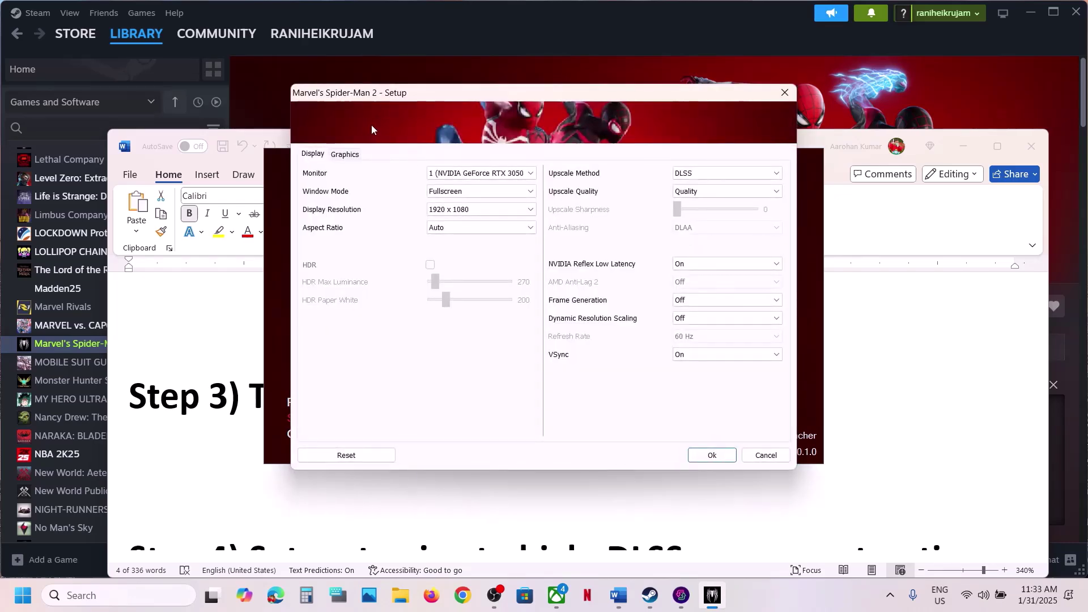
pyautogui.click(347, 155)
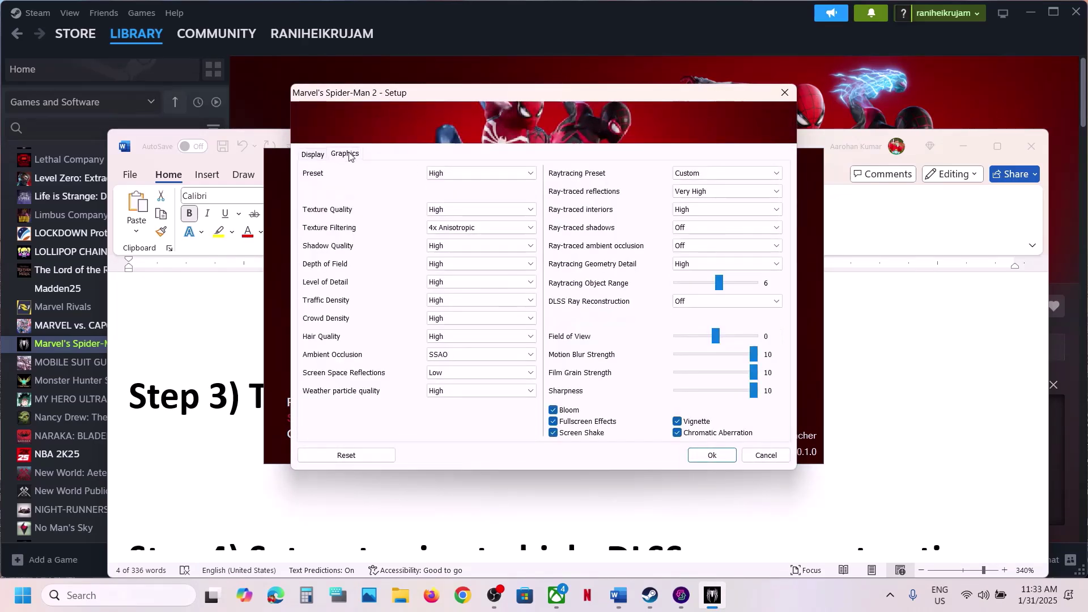
pyautogui.click(703, 177)
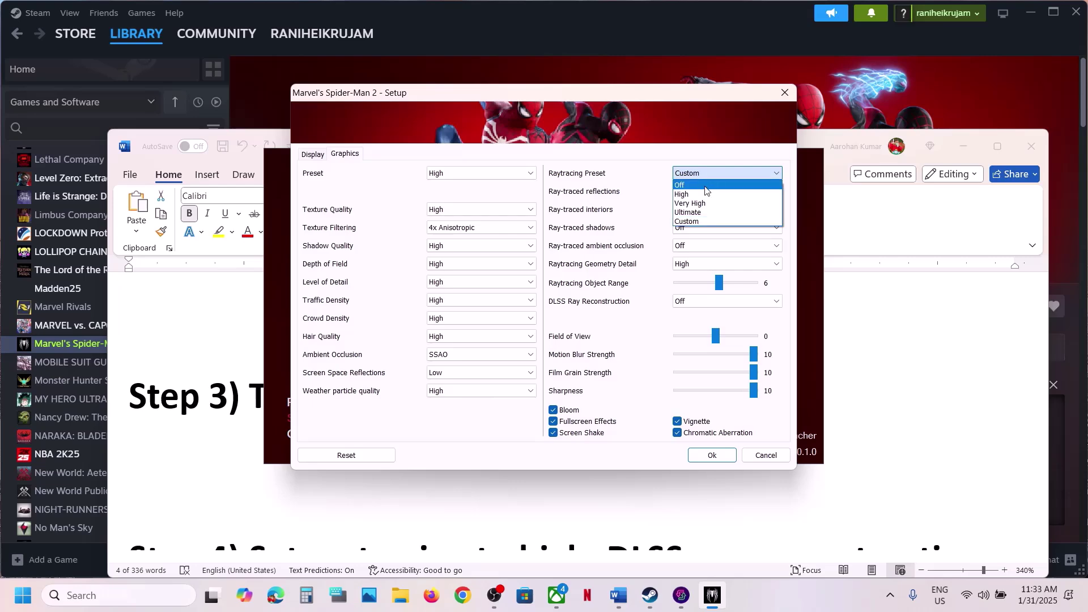
pyautogui.click(706, 190)
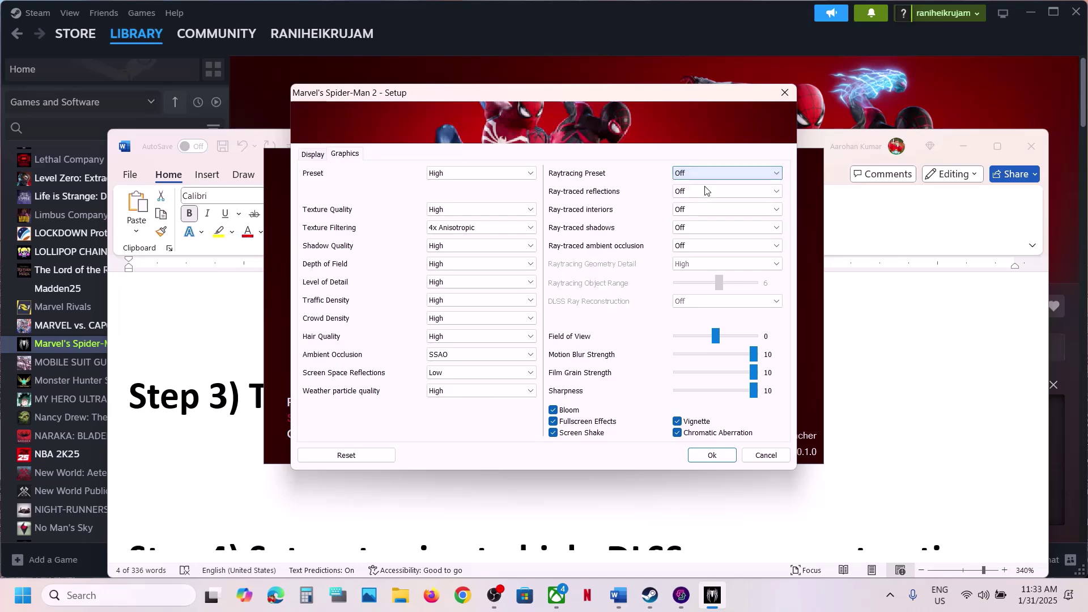
pyautogui.click(712, 455)
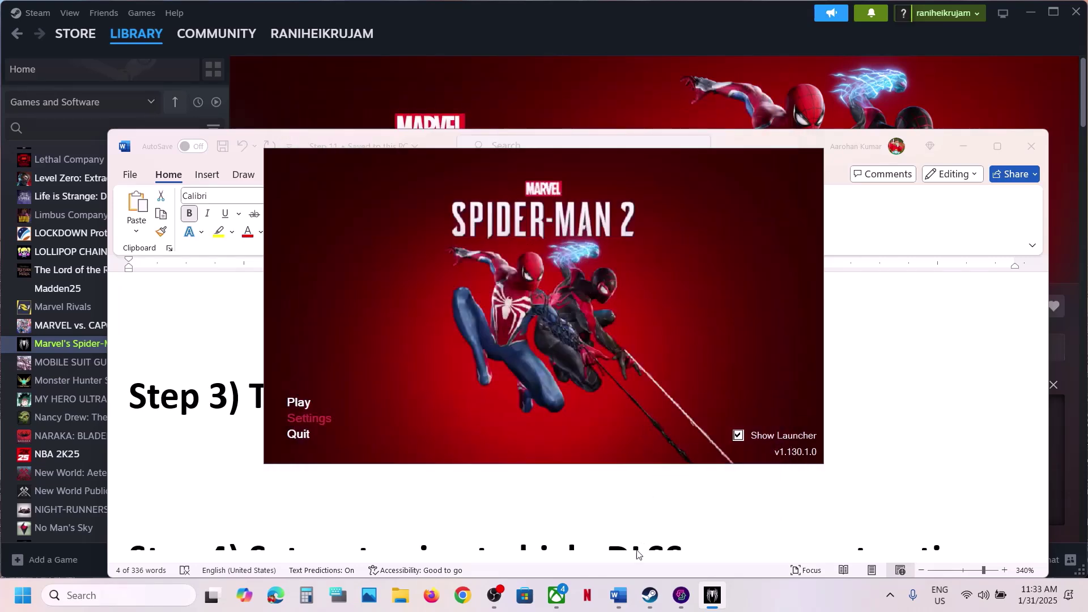
# Switch to the Word notes and highlight "Set raytracing to high" in Step 4.
pyautogui.click(628, 592)
pyautogui.scroll(-3, 539, 460)
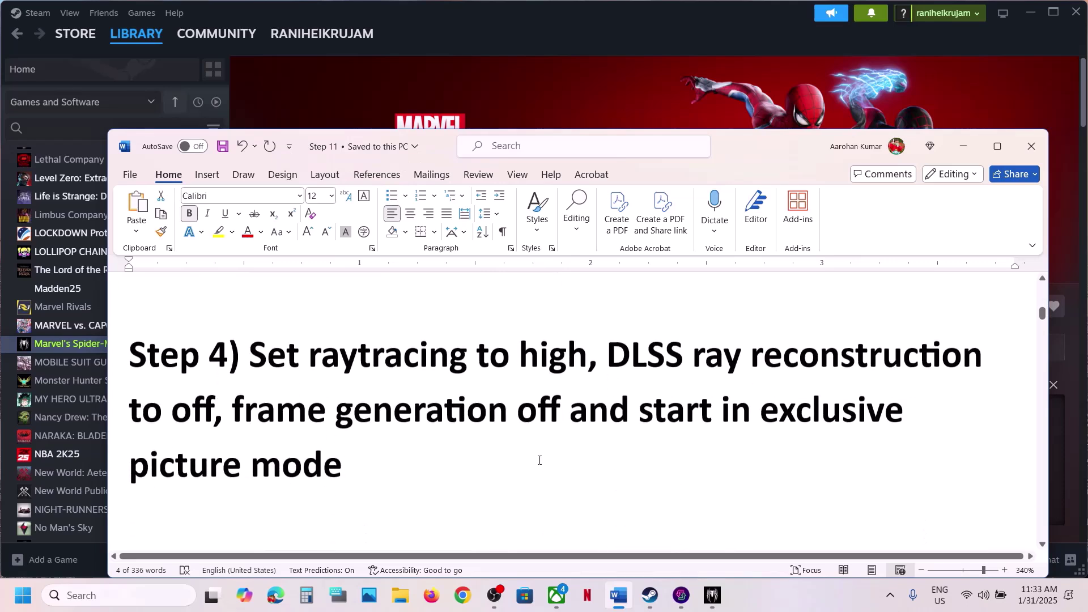
pyautogui.moveTo(305, 345); pyautogui.dragTo(587, 353)
# Set the Raytracing Preset to High in the Spider-Man 2 launcher's graphics settings.
pyautogui.click(713, 609)
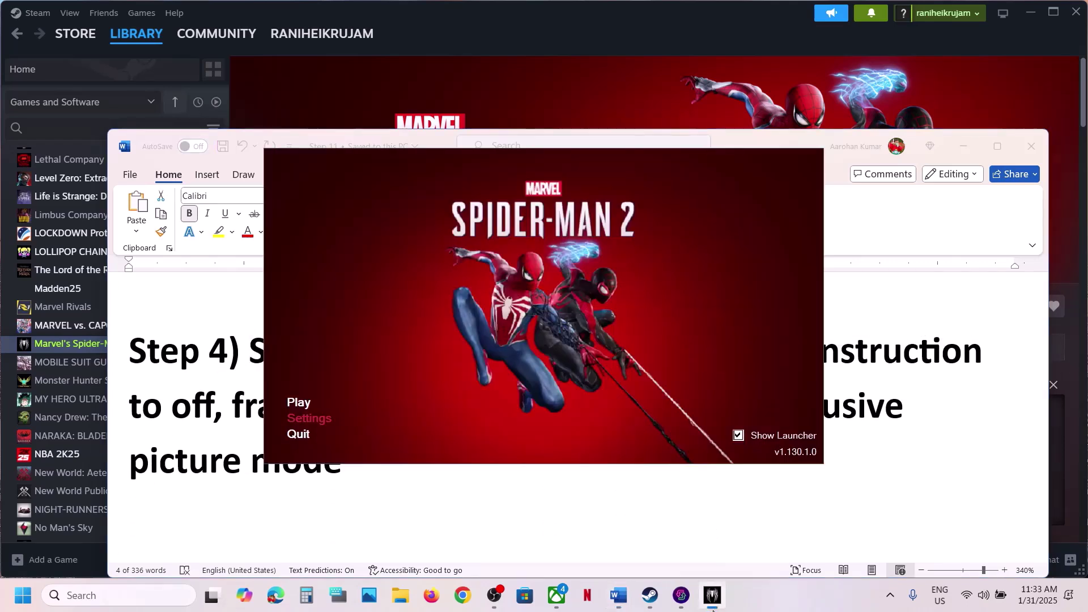
pyautogui.click(315, 417)
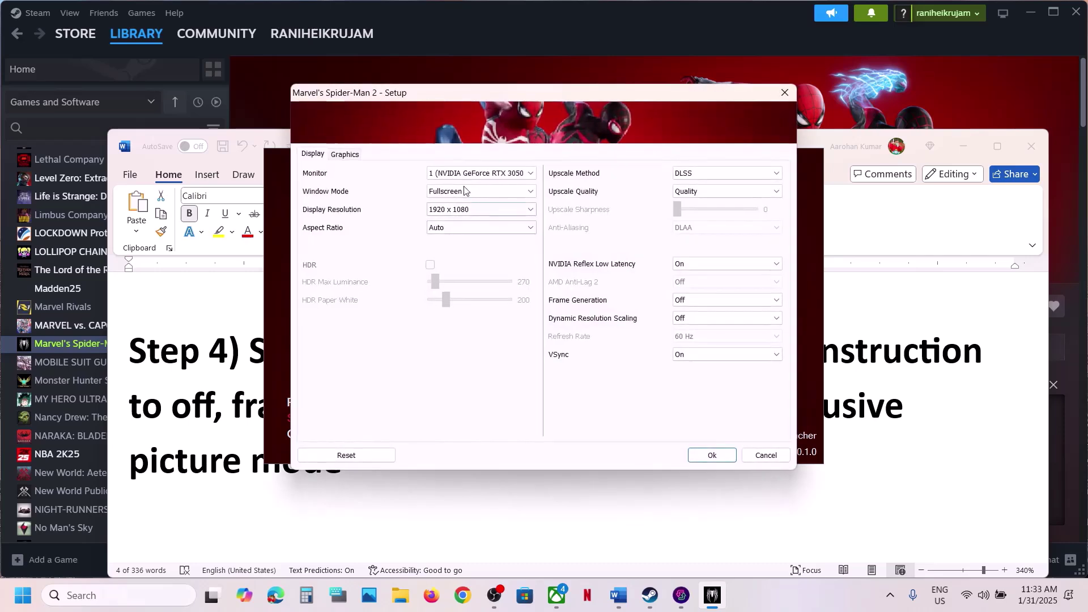
pyautogui.click(347, 156)
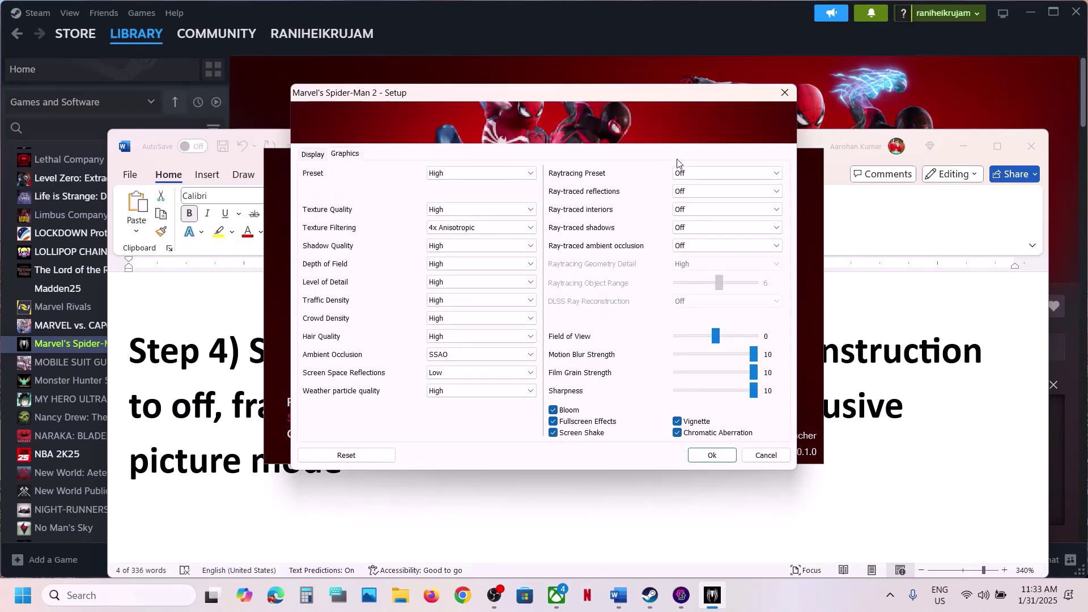
pyautogui.click(683, 173)
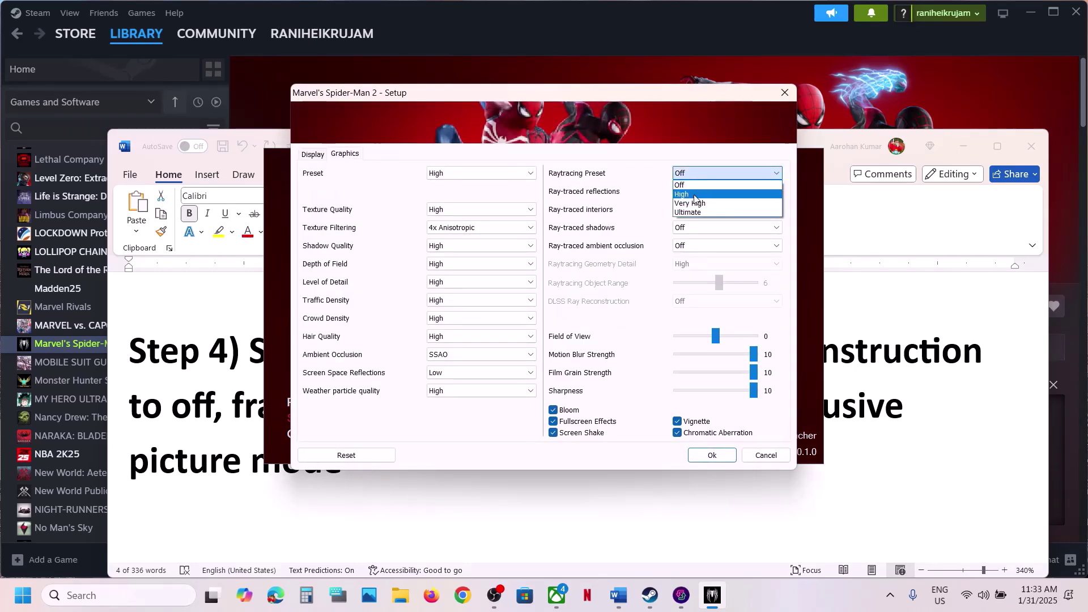
pyautogui.click(695, 195)
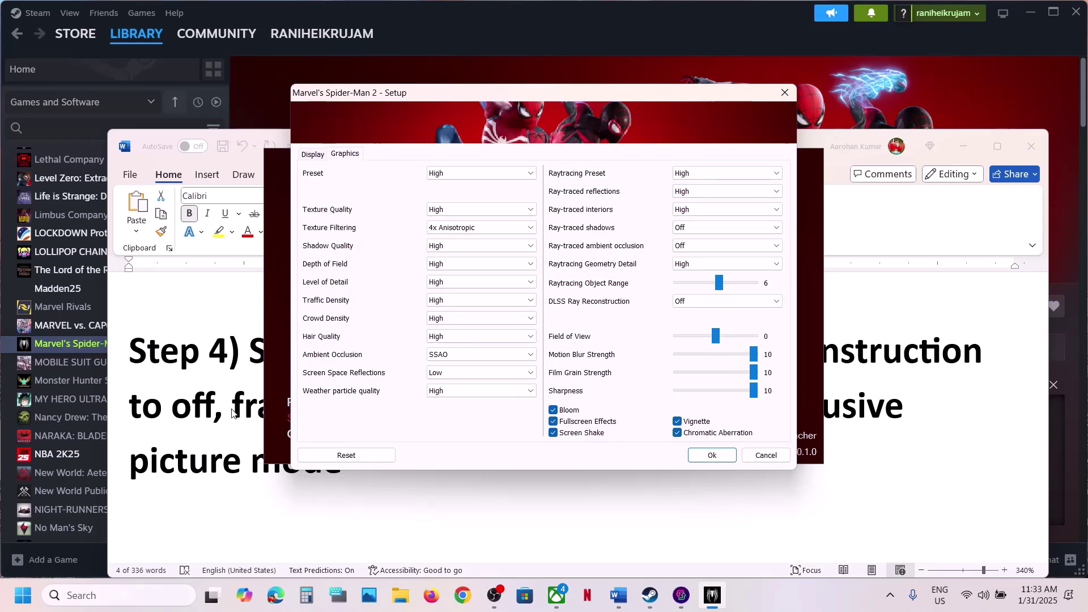
# Highlight the ray reconstruction and frame generation part of Step 4 in Word, and select Off for Frame Generation in the launcher's display settings.
pyautogui.hotkey('alt', 'Tab')
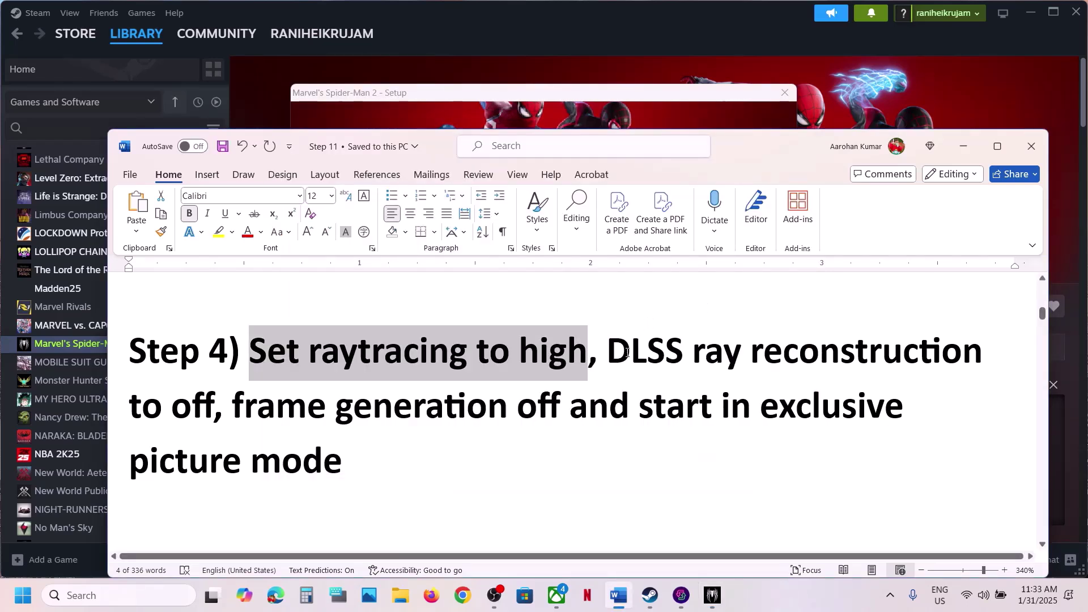
pyautogui.moveTo(626, 351); pyautogui.dragTo(502, 407)
pyautogui.click(712, 595)
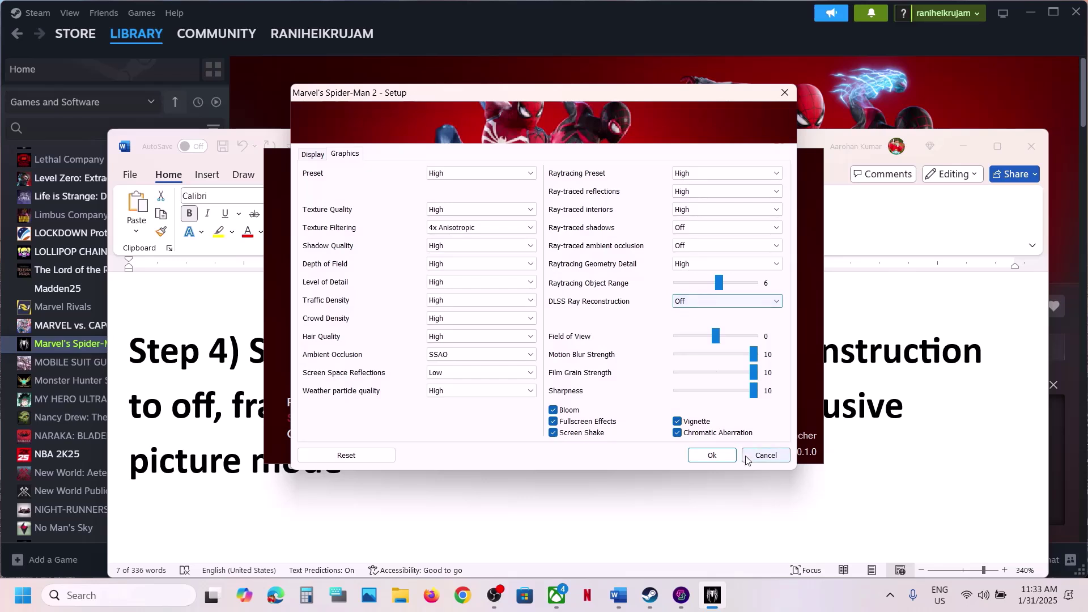
pyautogui.click(312, 155)
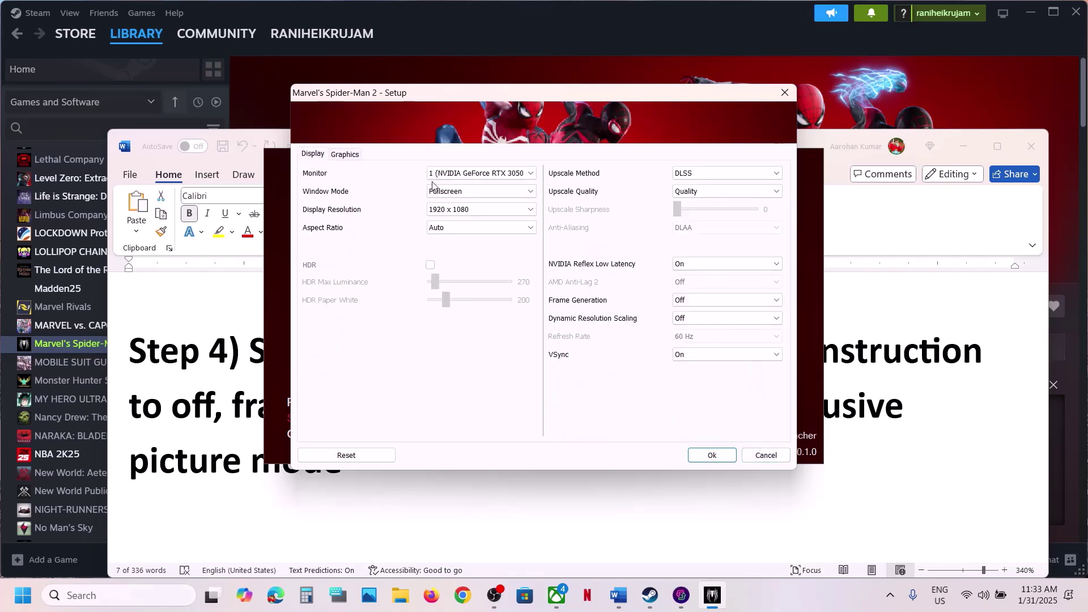
pyautogui.click(702, 302)
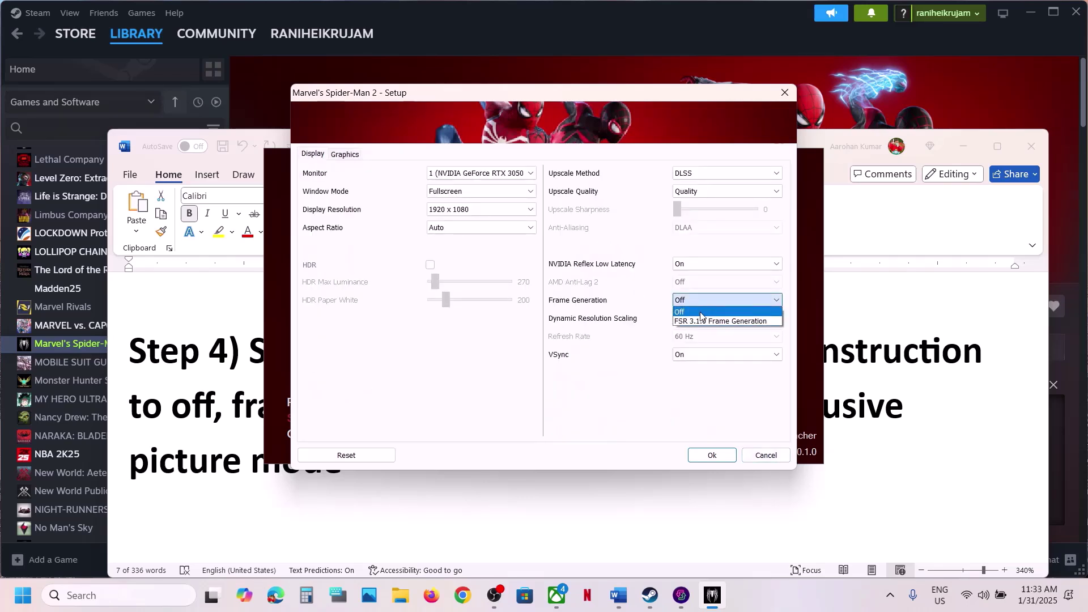
pyautogui.click(702, 312)
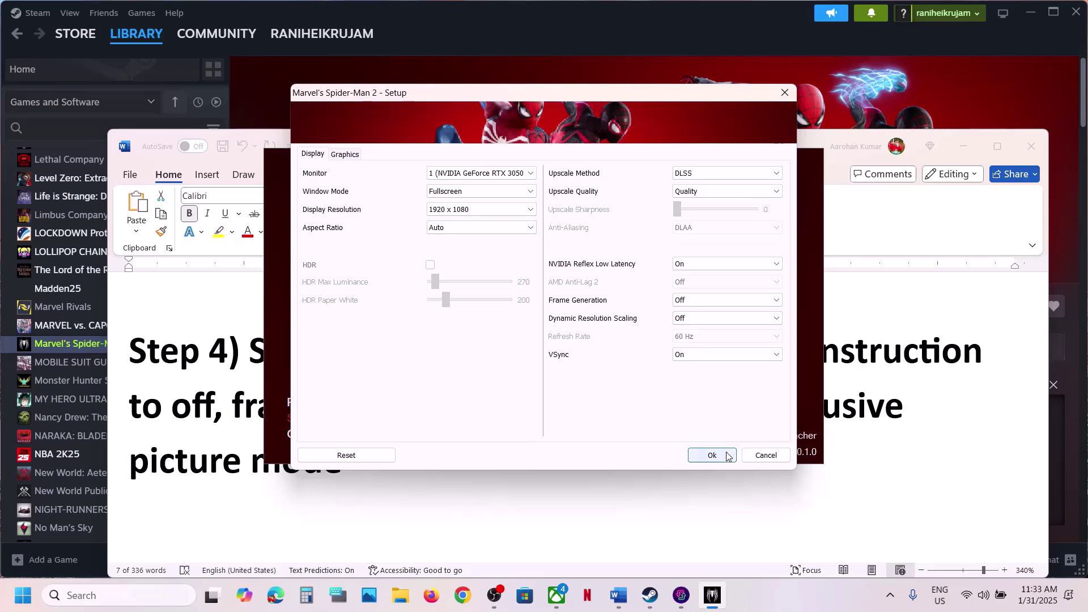
# Set the Window Mode to Exclusive Fullscreen in the launcher's display settings and save the change.
pyautogui.click(535, 192)
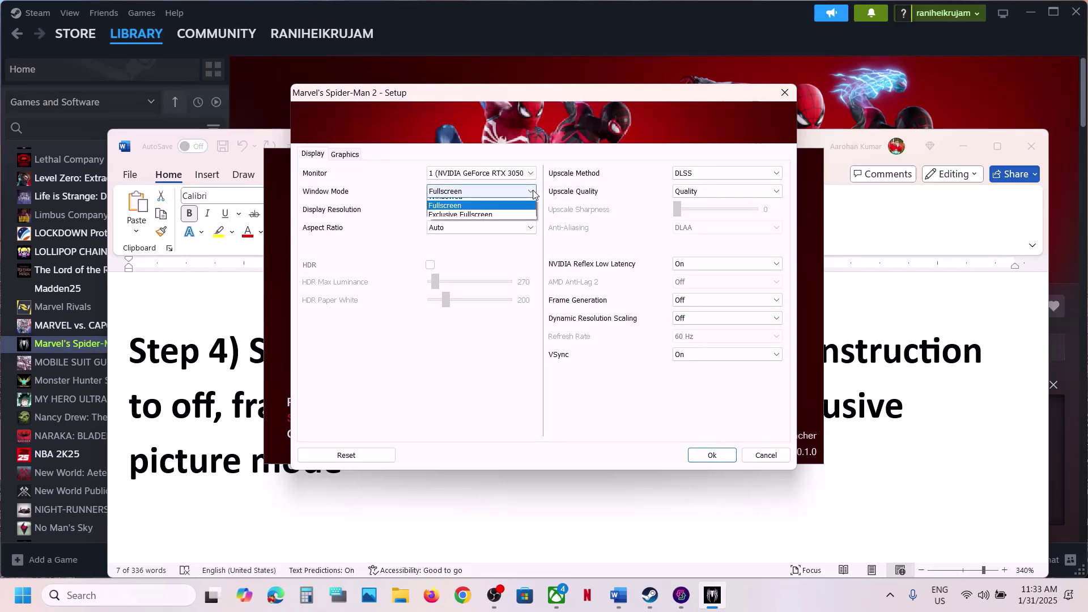
pyautogui.click(484, 222)
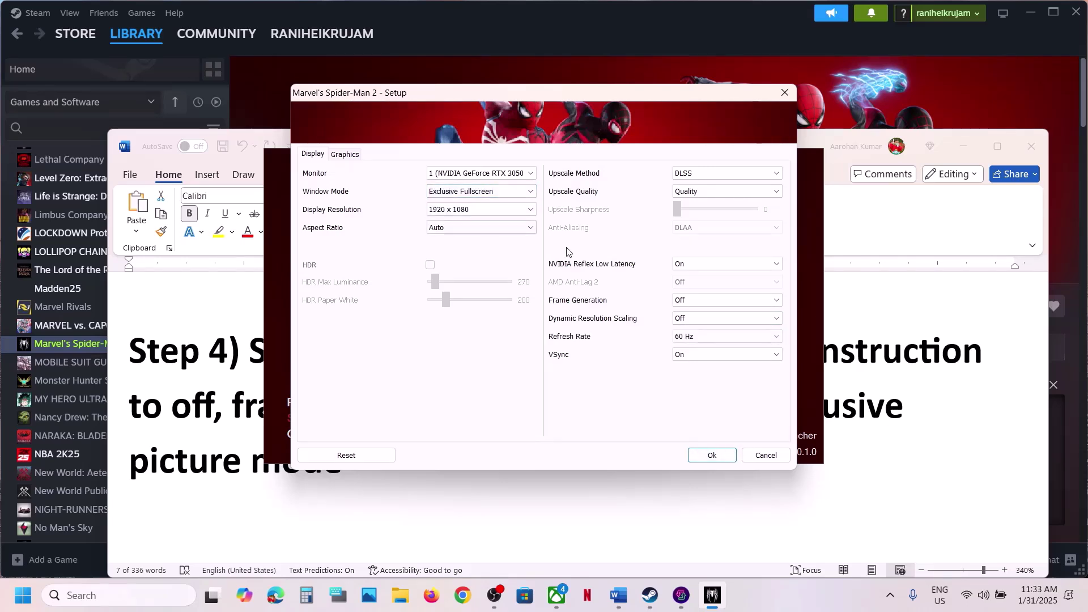
pyautogui.click(707, 453)
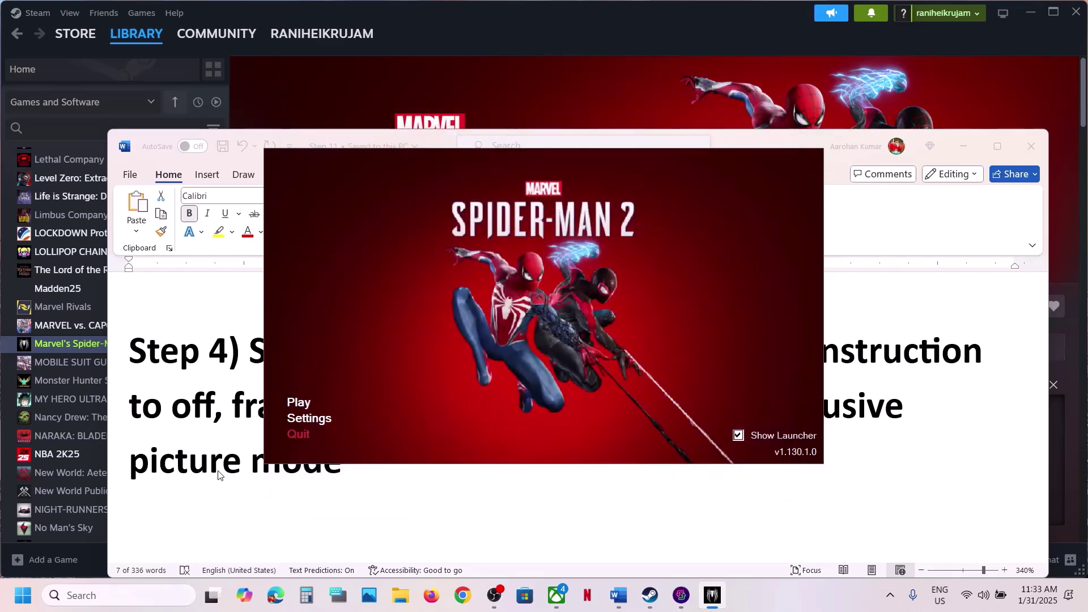
# Highlight "Disable HDR in the launcher" in Step 5 of the Word notes, and open the Spider-Man 2 launcher's settings to check HDR.
pyautogui.scroll(-5, 482, 433)
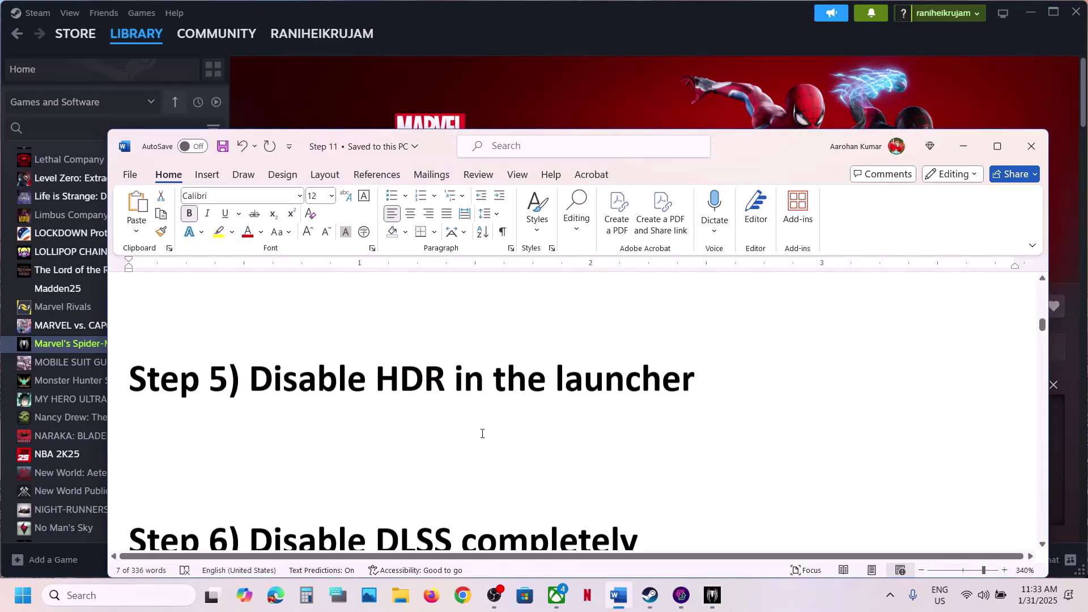
pyautogui.scroll(1, 482, 434)
pyautogui.moveTo(250, 442); pyautogui.dragTo(695, 445)
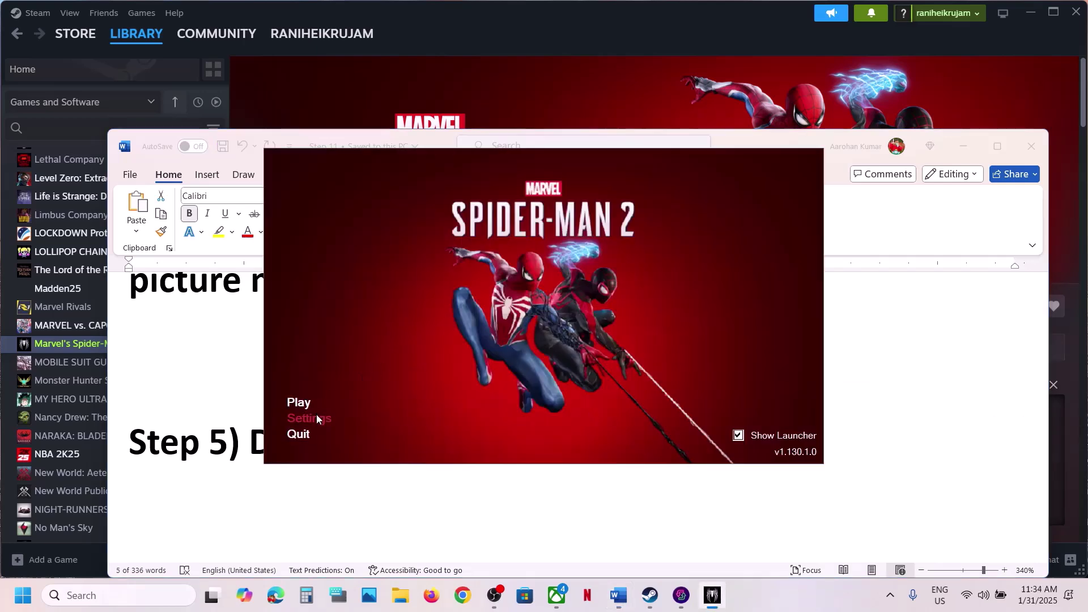
pyautogui.click(315, 417)
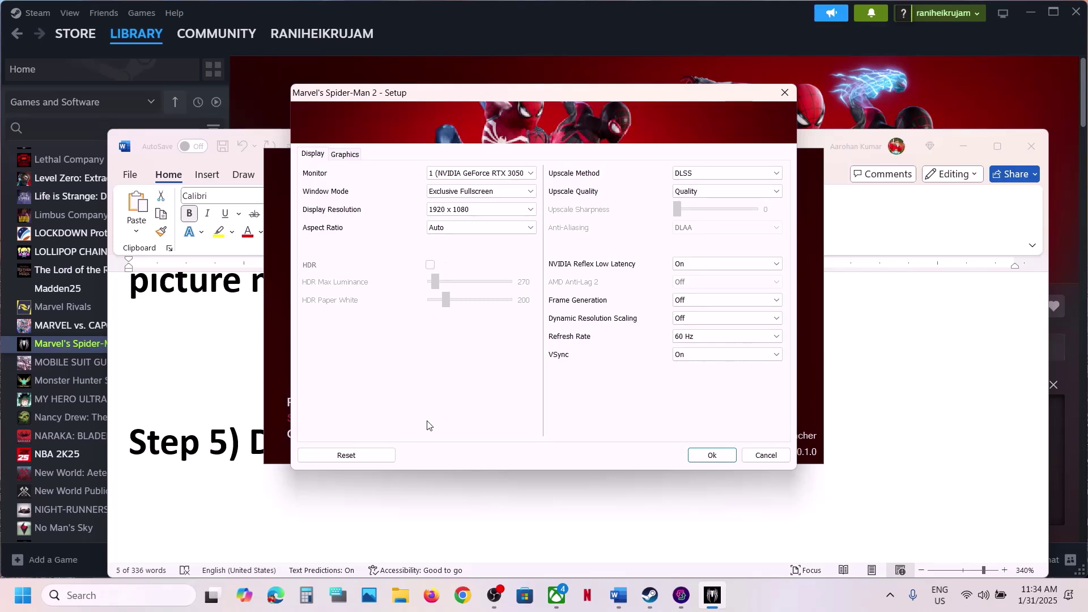
# Return to the Word notes and highlight "Disable DLSS completely" in Step 6.
pyautogui.click(205, 452)
pyautogui.scroll(-3, 205, 452)
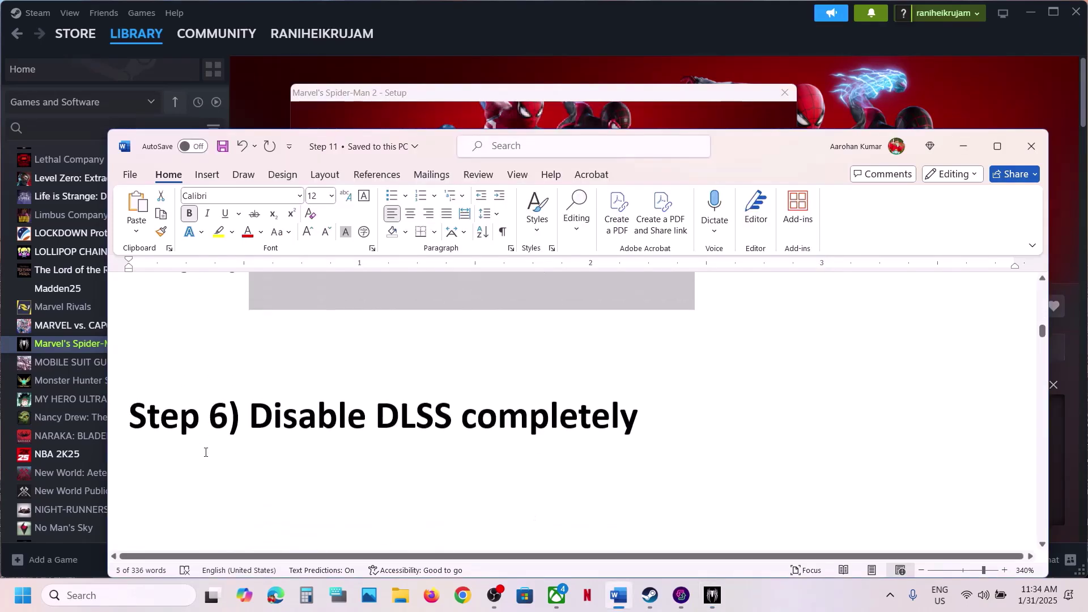
pyautogui.moveTo(271, 406); pyautogui.dragTo(740, 484)
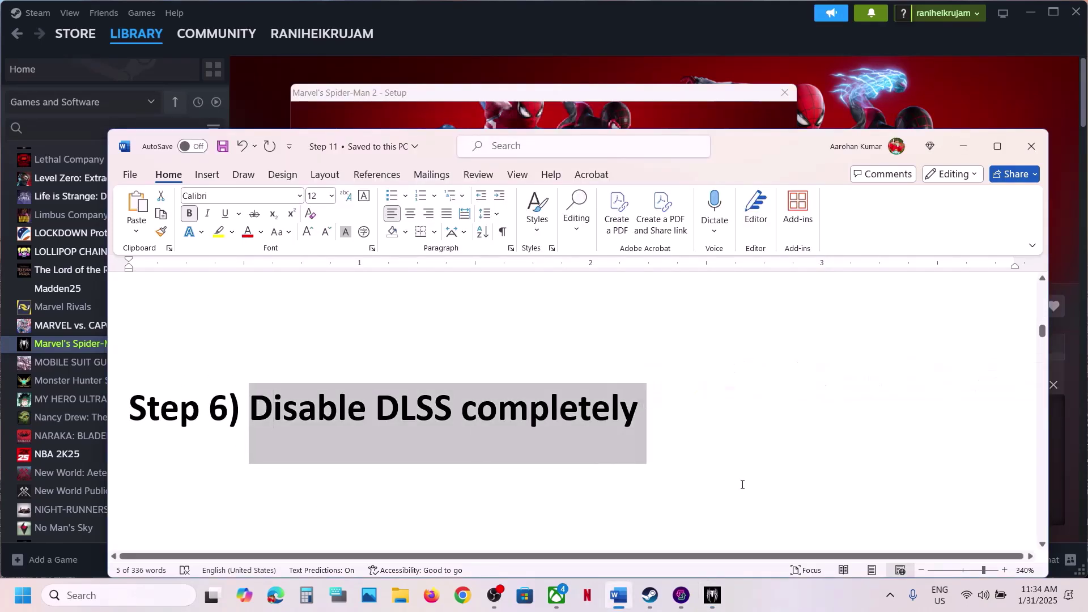
# Switch to the Spider-Man 2 launcher's display settings and set the Upscale Method to Off.
pyautogui.click(720, 593)
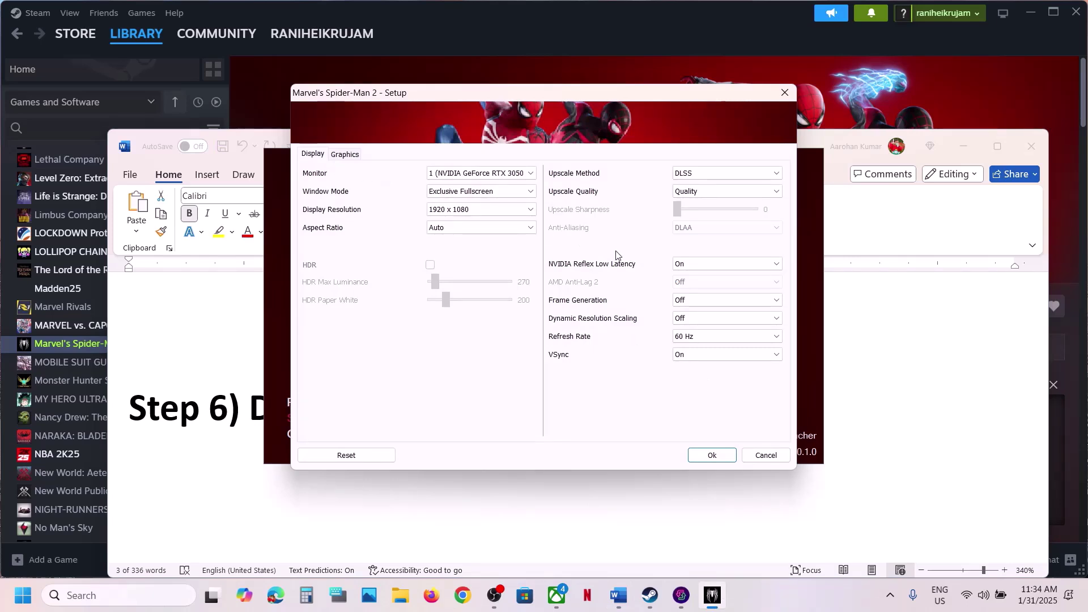
pyautogui.click(702, 174)
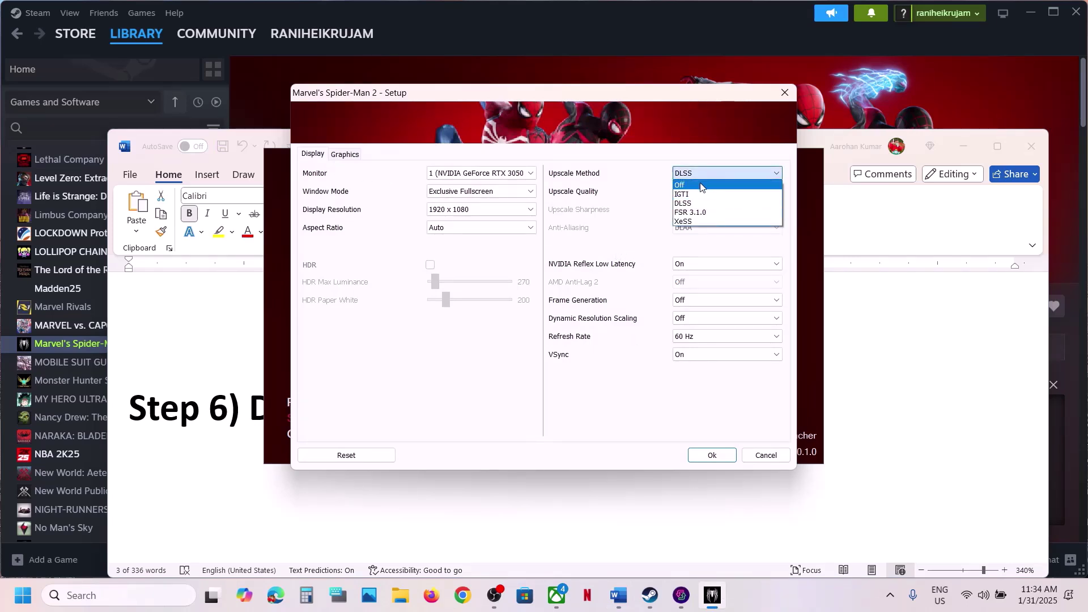
pyautogui.click(701, 186)
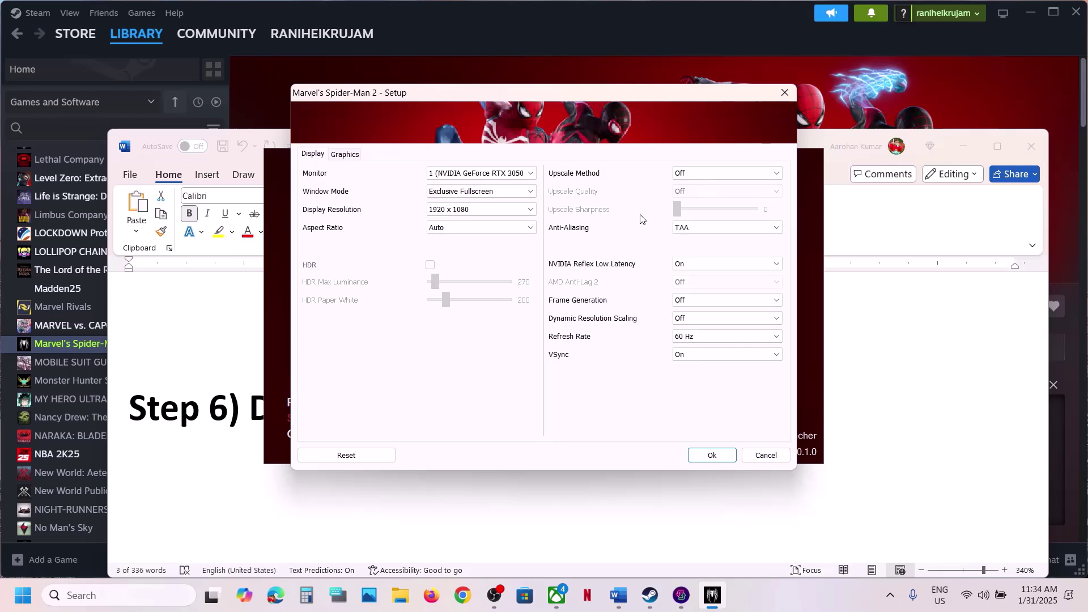
pyautogui.click(712, 456)
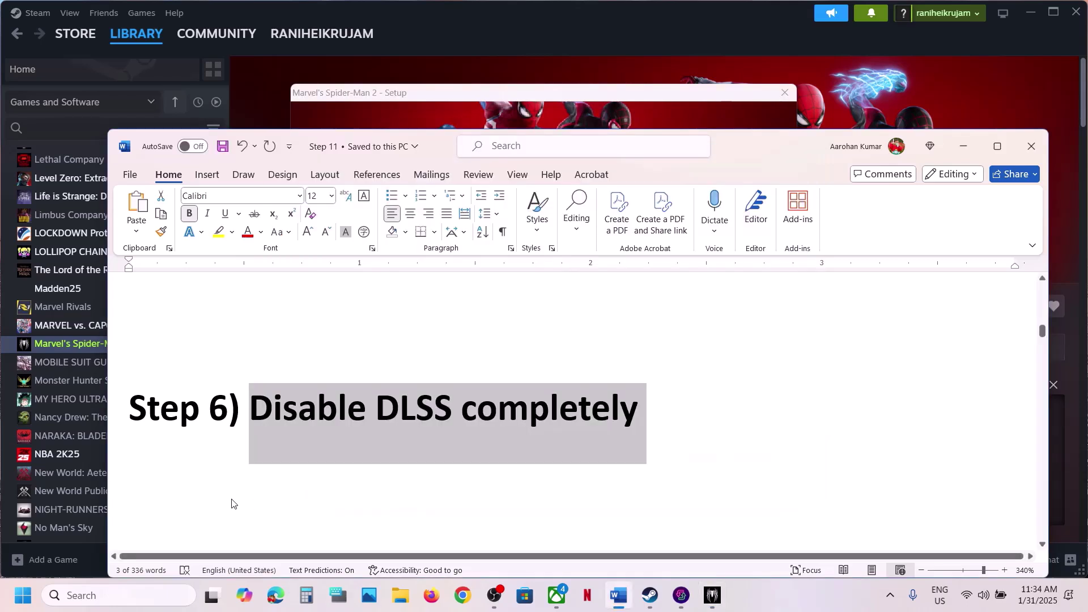
# Highlight "Switch anti-aliasing to TAA" in Step 7 of the Word notes.
pyautogui.scroll(-1, 231, 499)
pyautogui.scroll(-1, 232, 499)
pyautogui.moveTo(267, 419); pyautogui.dragTo(672, 425)
# Switch to the Spider-Man 2 launcher's display settings, select TAA for Anti-Aliasing and save the settings.
pyautogui.click(710, 596)
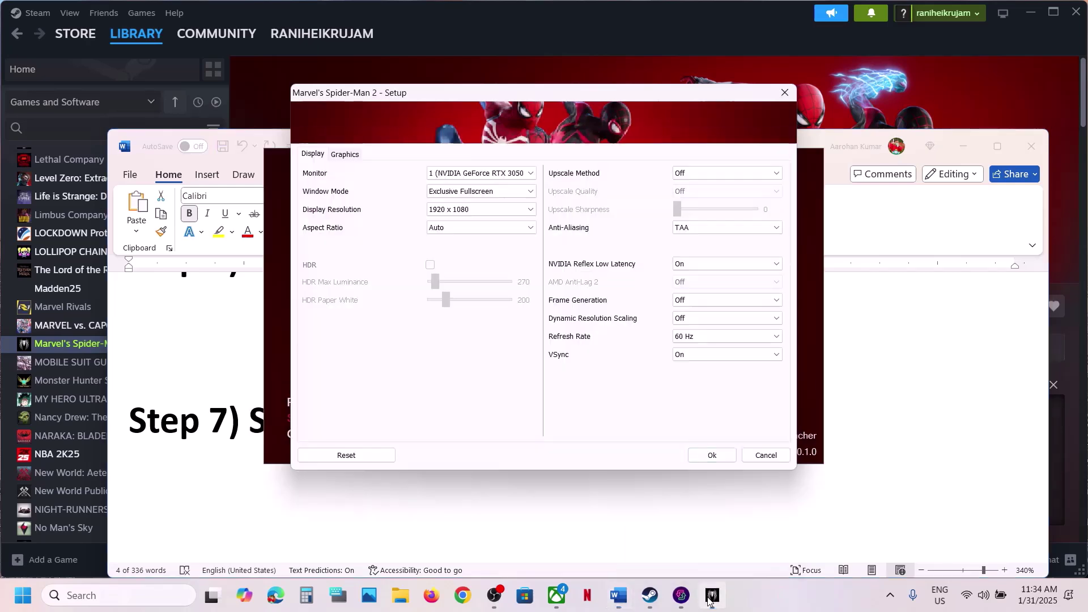
pyautogui.click(701, 231)
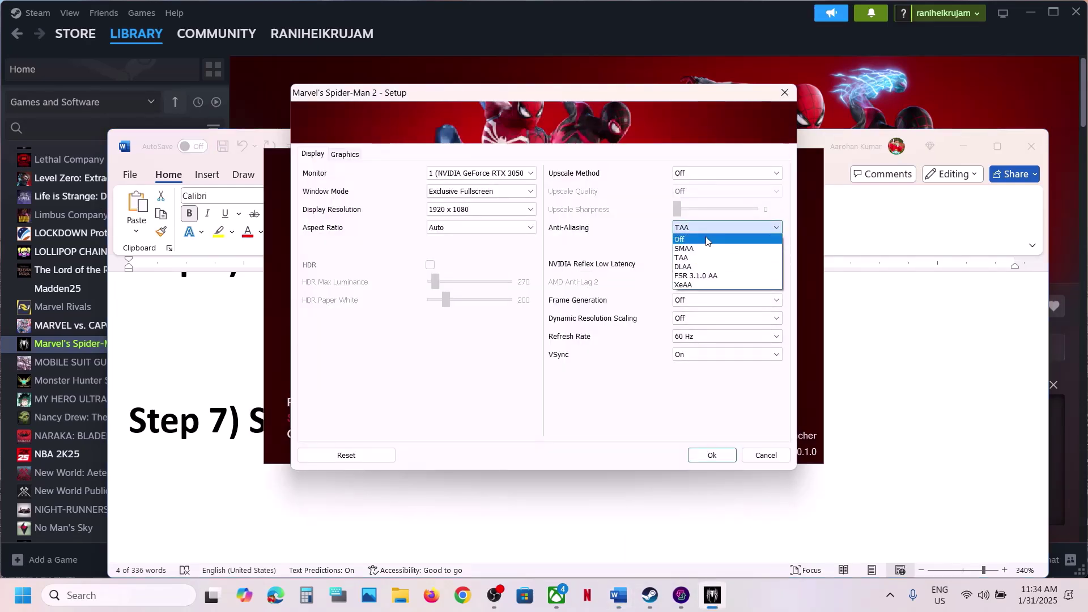
pyautogui.click(703, 257)
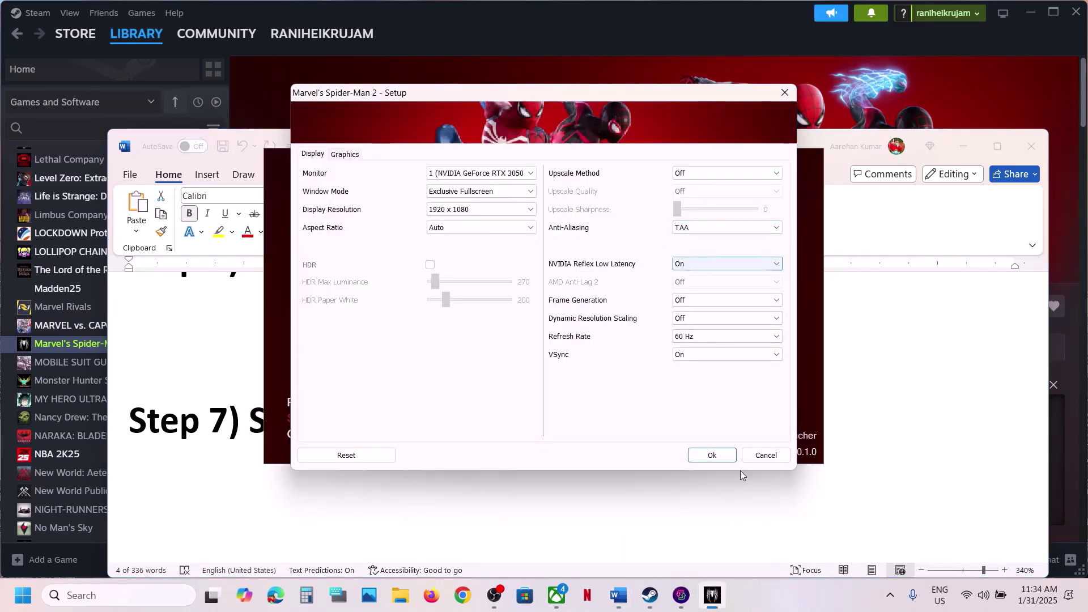
pyautogui.click(714, 458)
# Bring up Step 8 in the Word notes and quit the Spider-Man 2 launcher.
pyautogui.hotkey('alt', 'Tab')
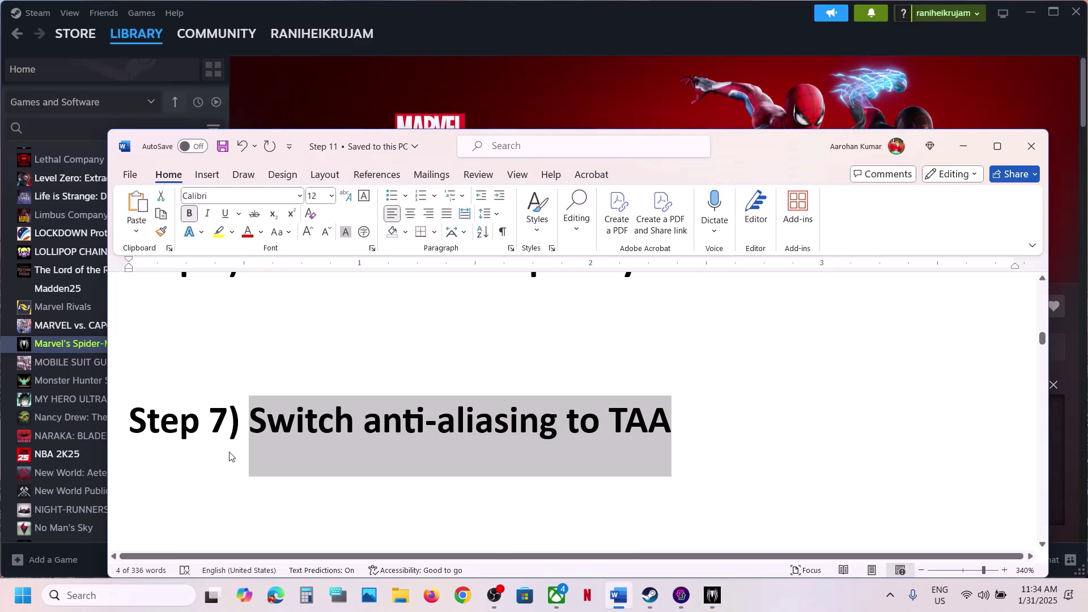
pyautogui.scroll(-3, 230, 454)
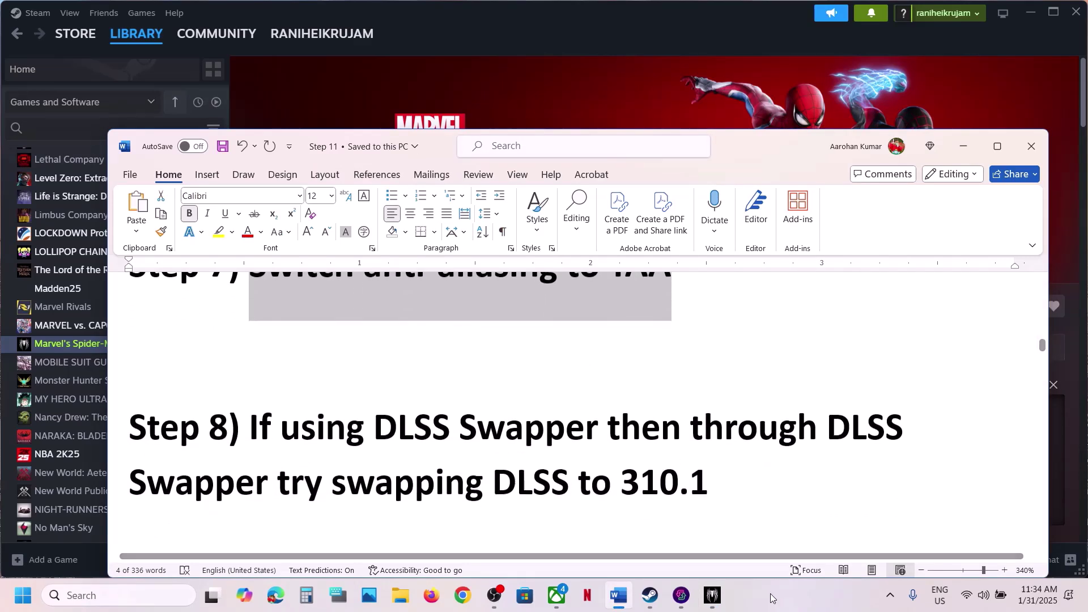
pyautogui.click(712, 596)
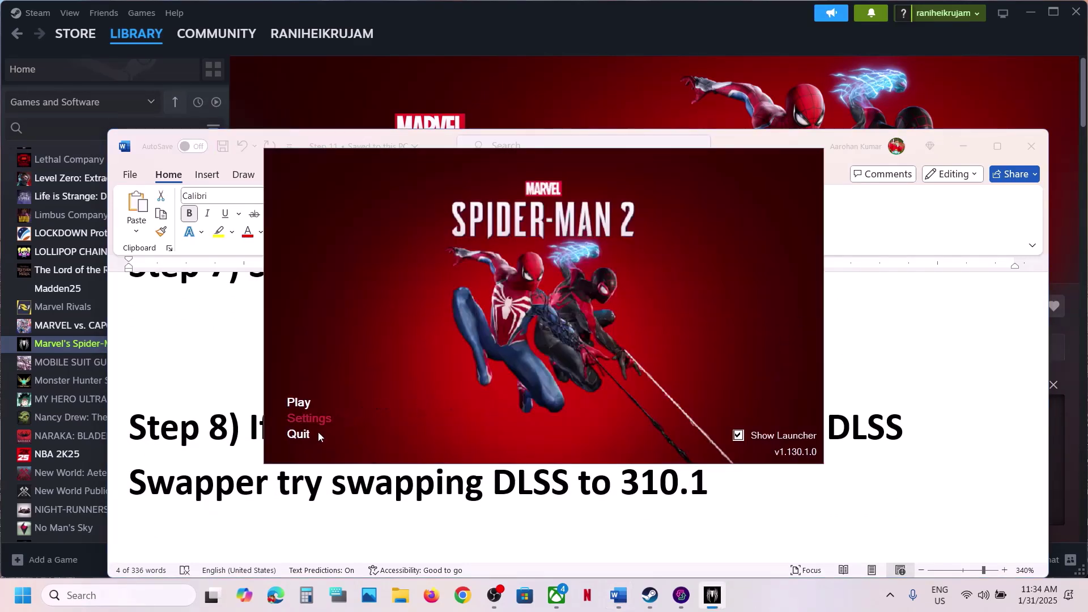
pyautogui.click(304, 435)
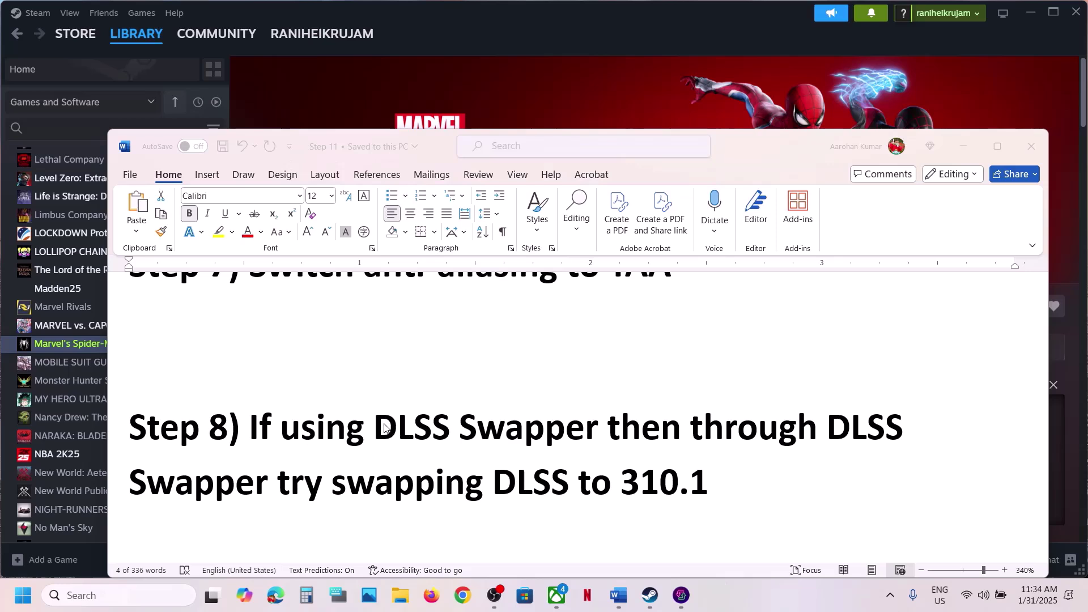
# Highlight the DLSS Swapper instruction and the version number 310.1 in Step 8 of the Word notes.
pyautogui.moveTo(379, 426); pyautogui.dragTo(420, 479)
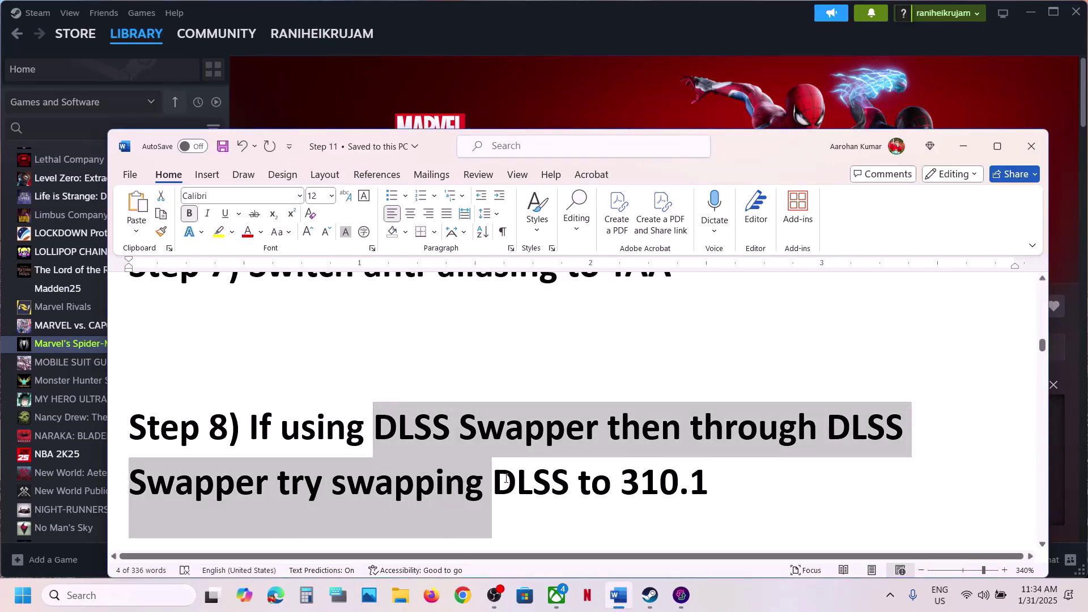
pyautogui.moveTo(507, 478); pyautogui.dragTo(621, 482)
pyautogui.moveTo(708, 481); pyautogui.dragTo(621, 485)
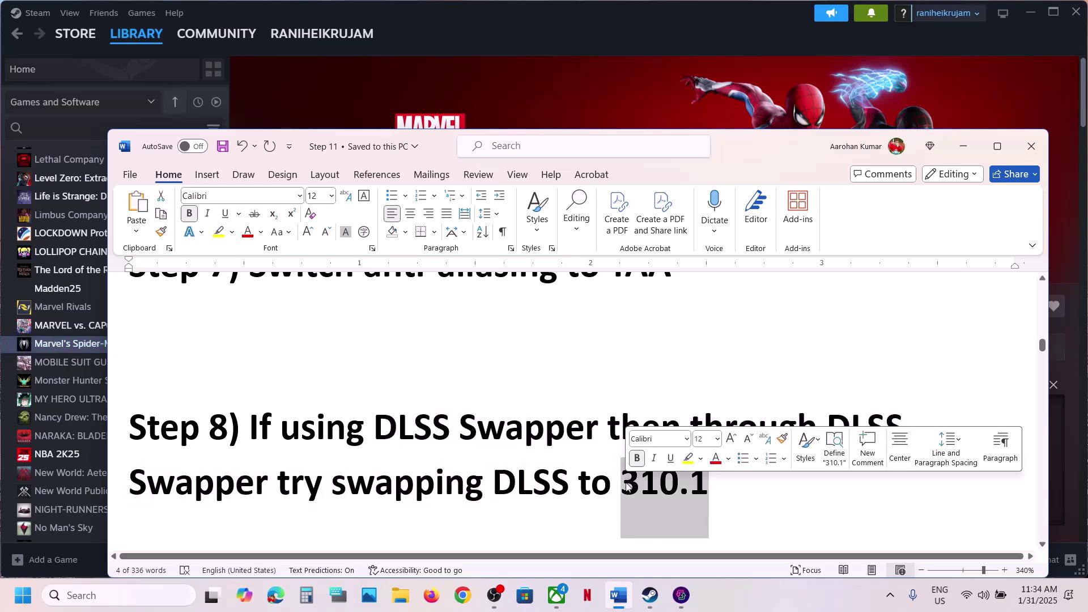
# Search Windows for "dlss", launch DLSS Swapper and maximize its window.
pyautogui.click(107, 593)
pyautogui.write('dlss')
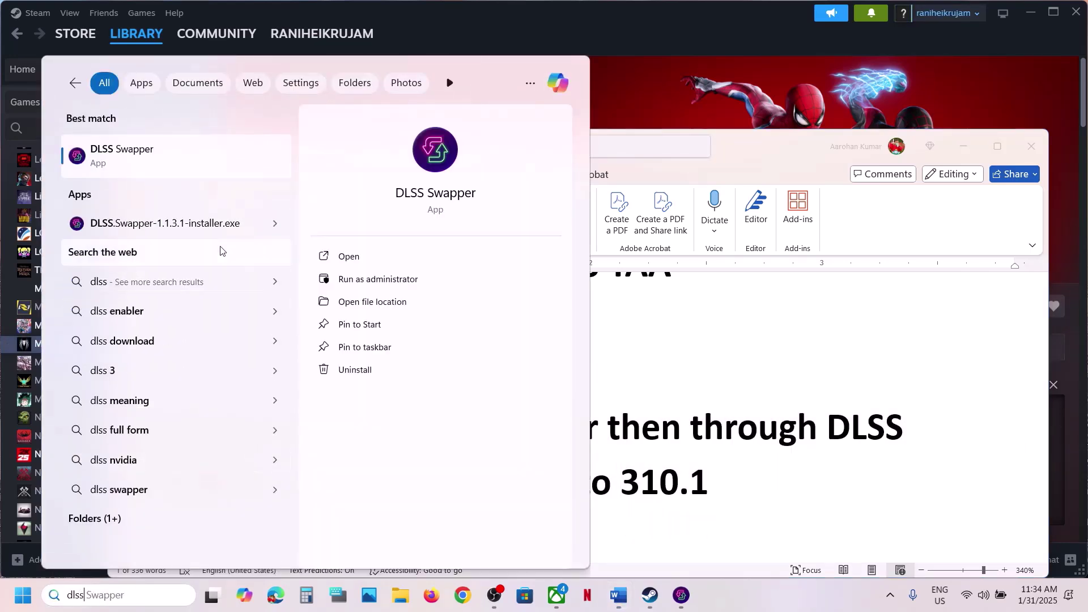
pyautogui.click(139, 152)
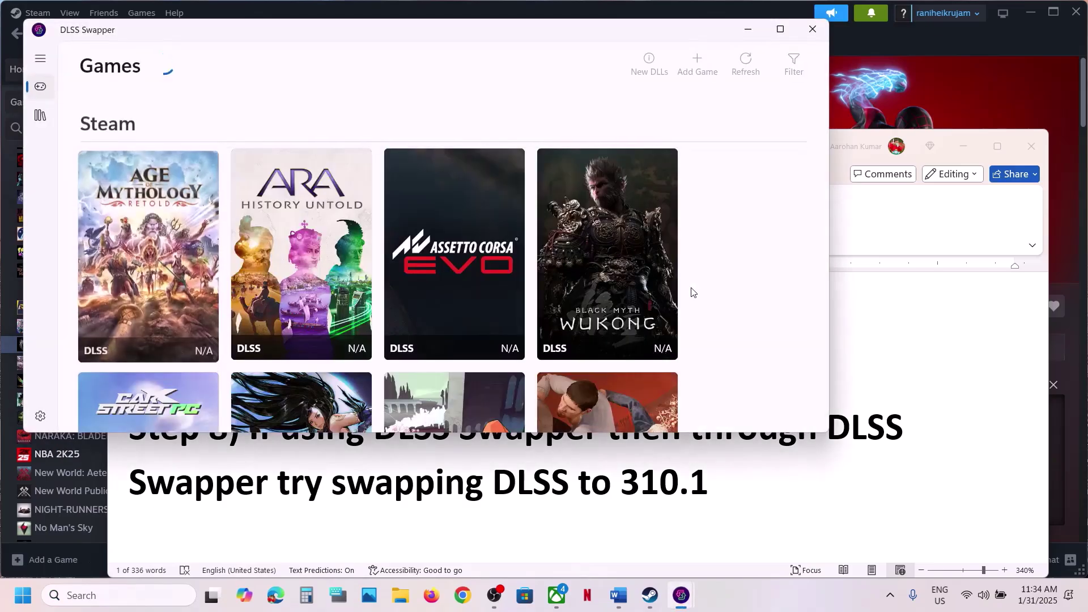
pyautogui.click(780, 30)
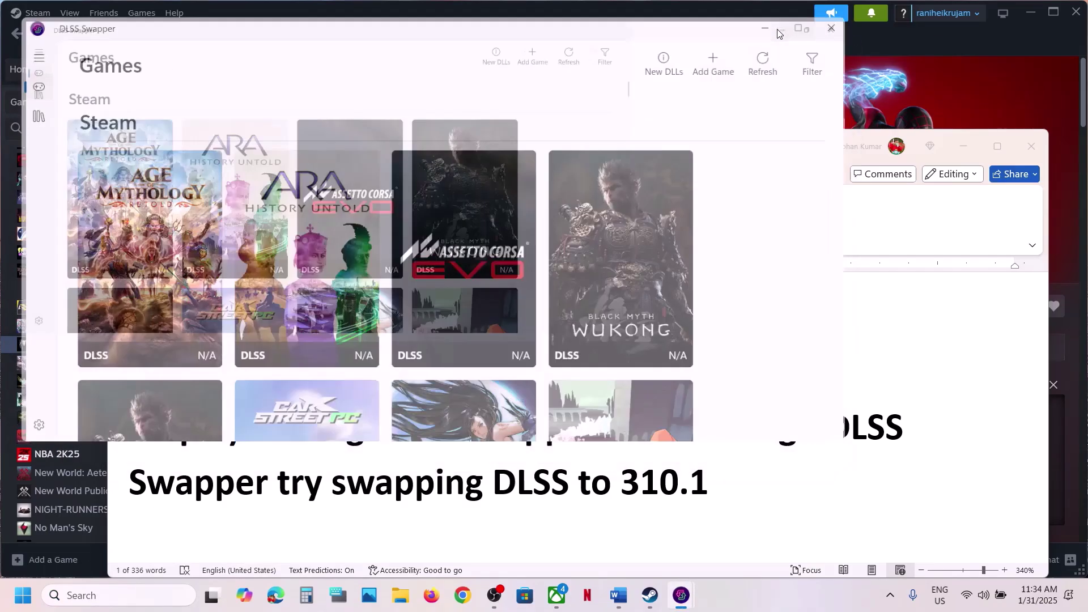
# Find Marvel's Spider-Man 2 among the Steam games in DLSS Swapper and open its details.
pyautogui.scroll(-3, 638, 234)
pyautogui.scroll(-10, 638, 234)
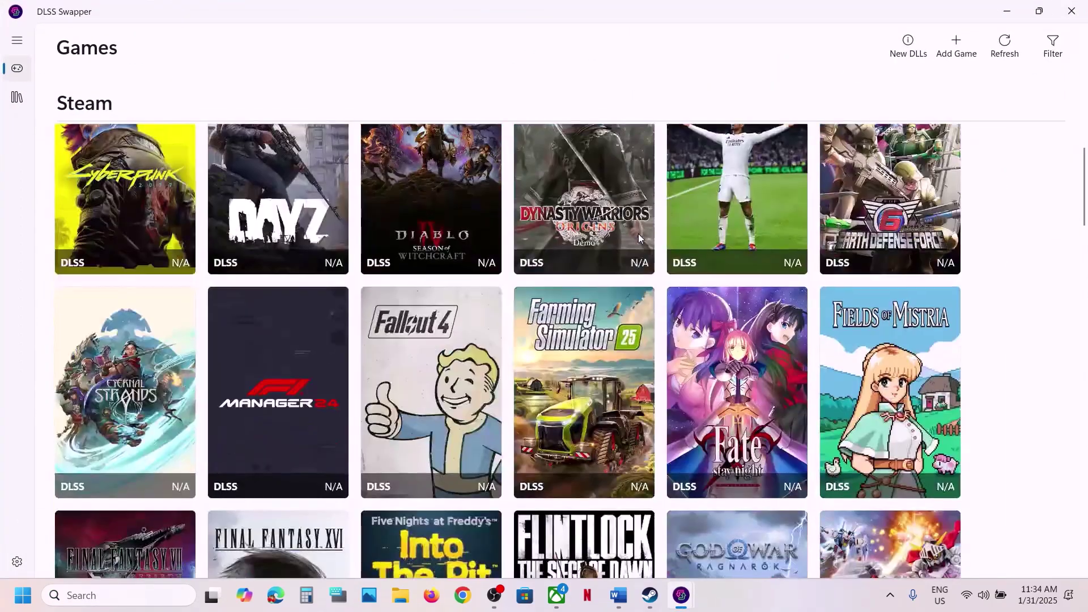
pyautogui.scroll(-4, 638, 233)
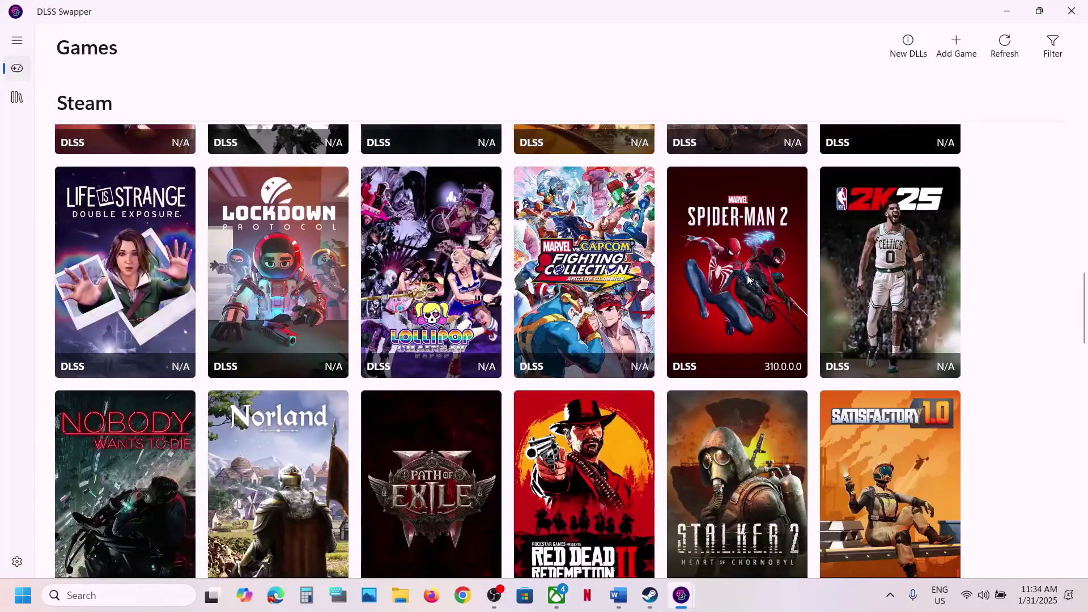
pyautogui.click(747, 279)
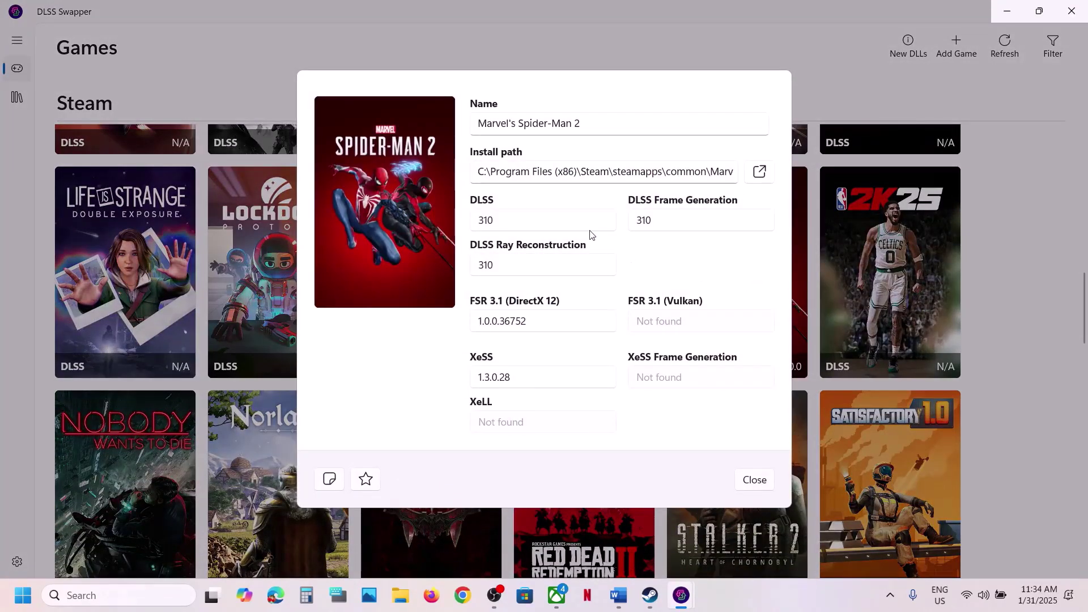
# Swap the game's DLSS version to v310.1.
pyautogui.click(539, 228)
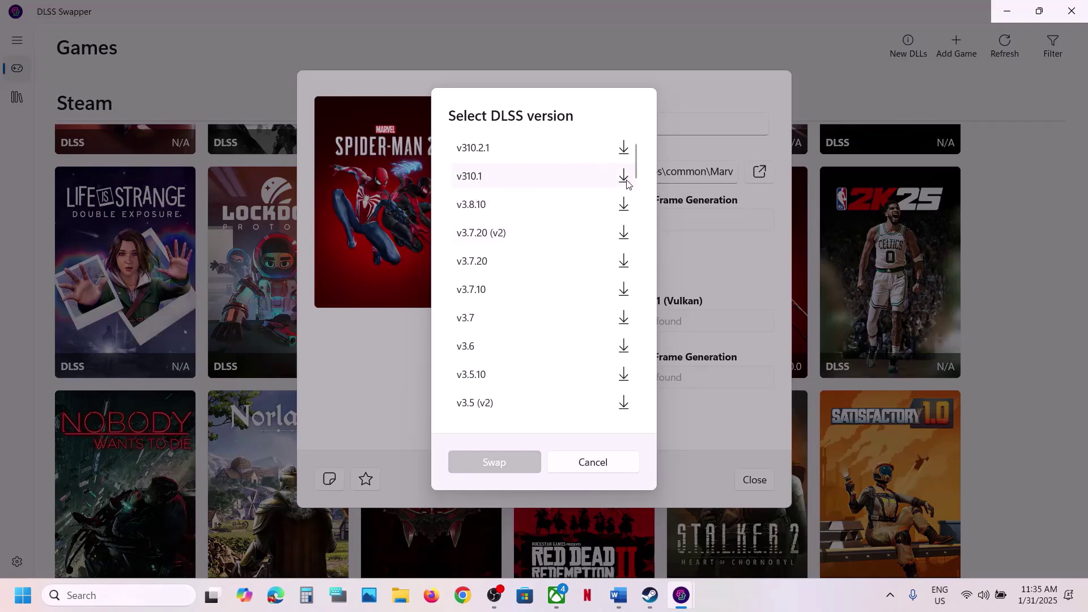
pyautogui.click(607, 184)
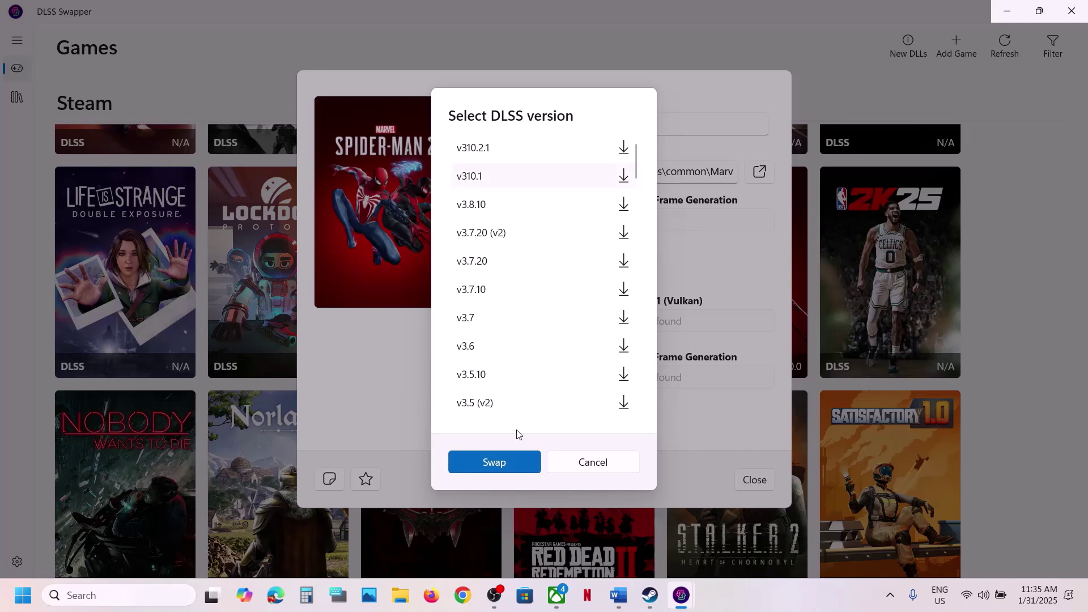
pyautogui.click(511, 462)
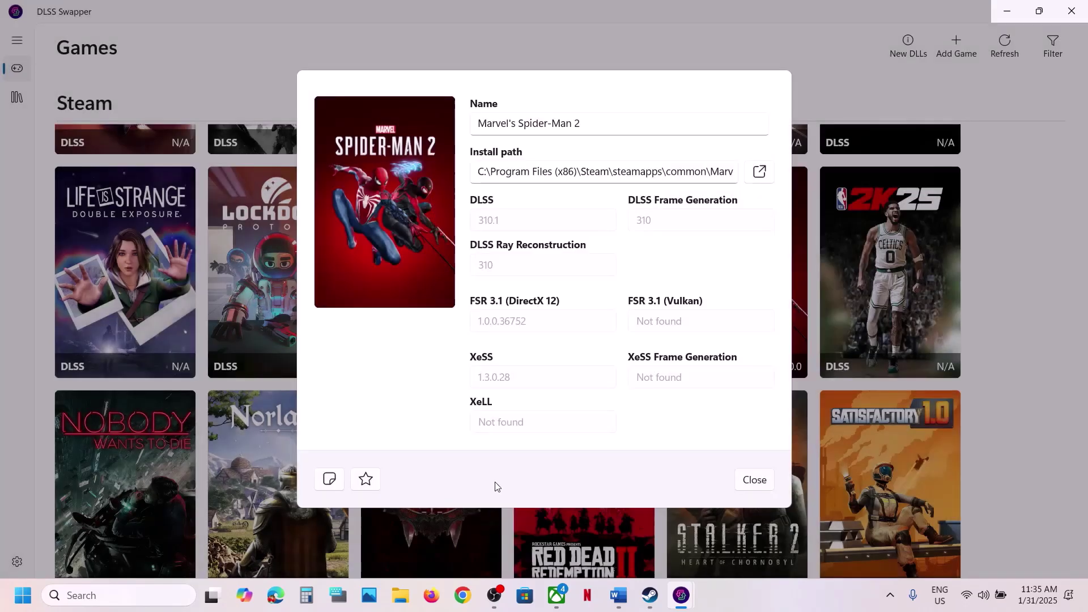
# Download DLSS Frame Generation v310.1 and swap the game's Frame Generation version to it.
pyautogui.click(678, 229)
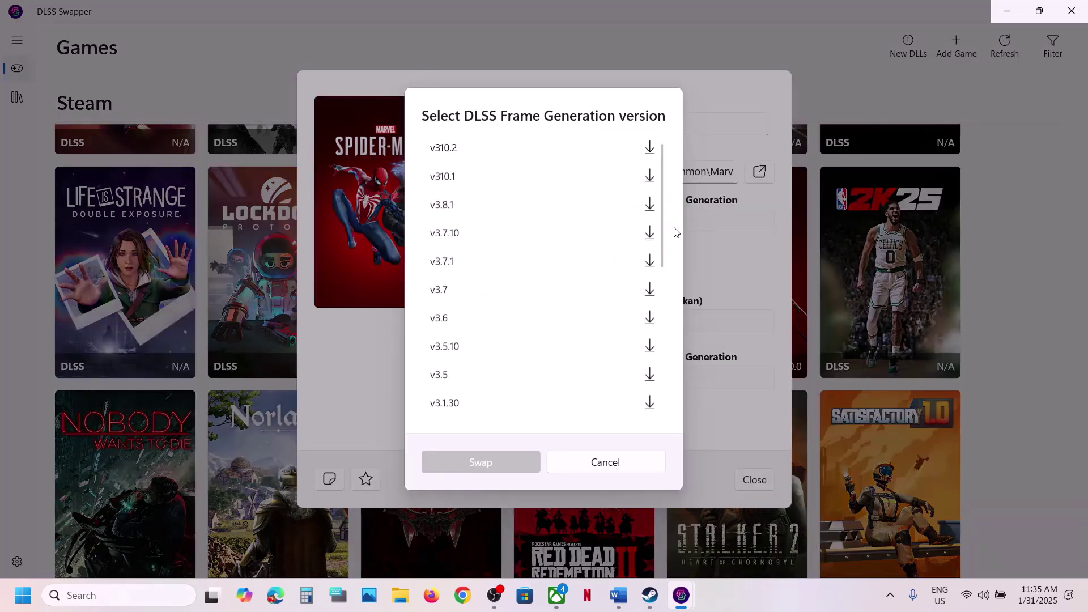
pyautogui.click(465, 179)
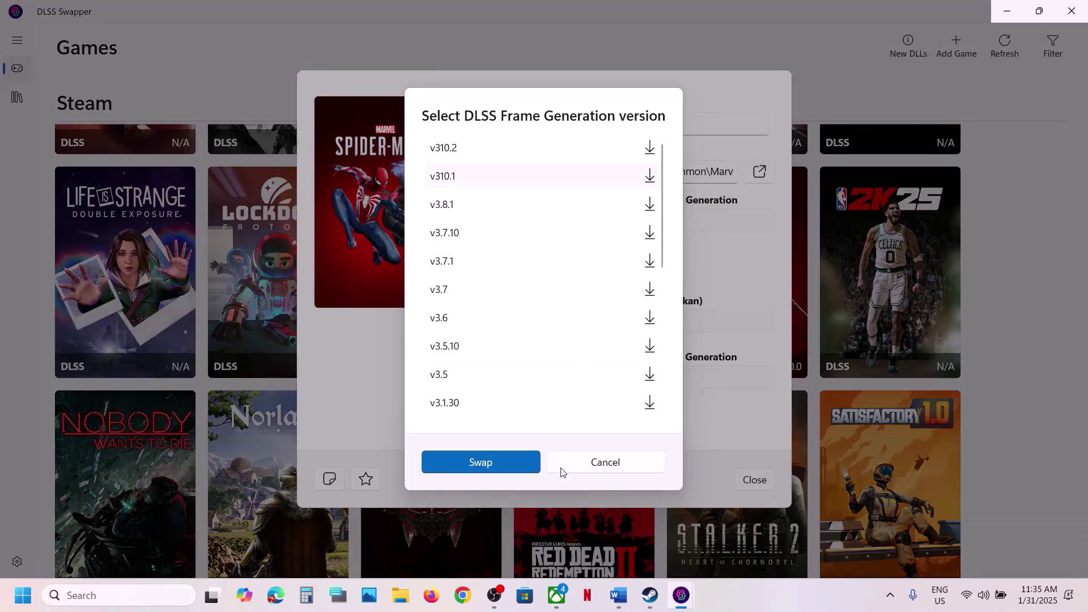
pyautogui.click(487, 464)
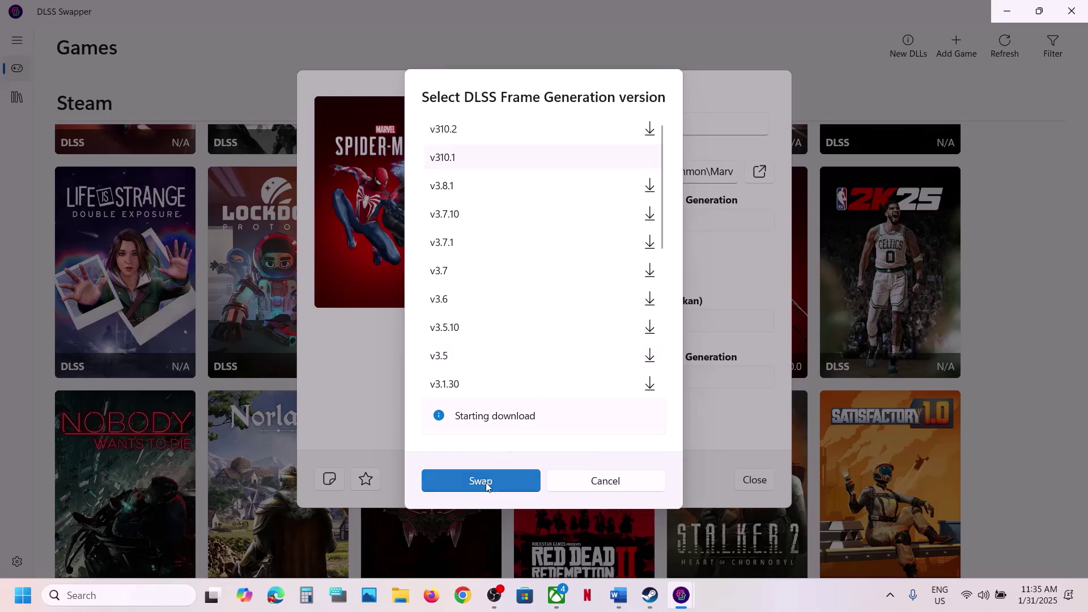
pyautogui.click(480, 481)
# Download DLSS Ray Reconstruction v310.1 and swap the game's Ray Reconstruction version to it.
pyautogui.click(549, 270)
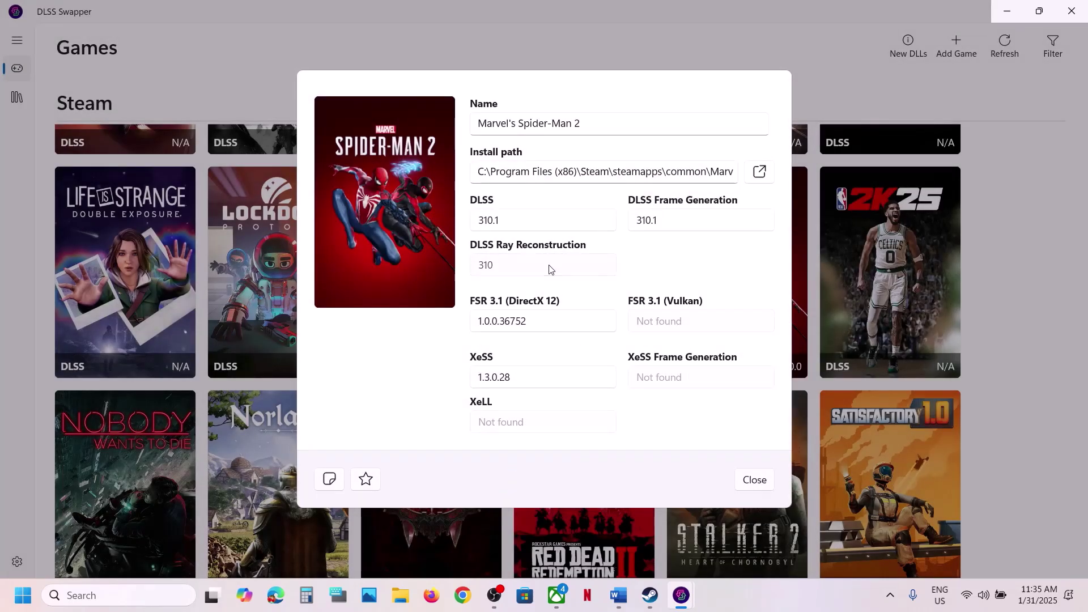
pyautogui.click(461, 191)
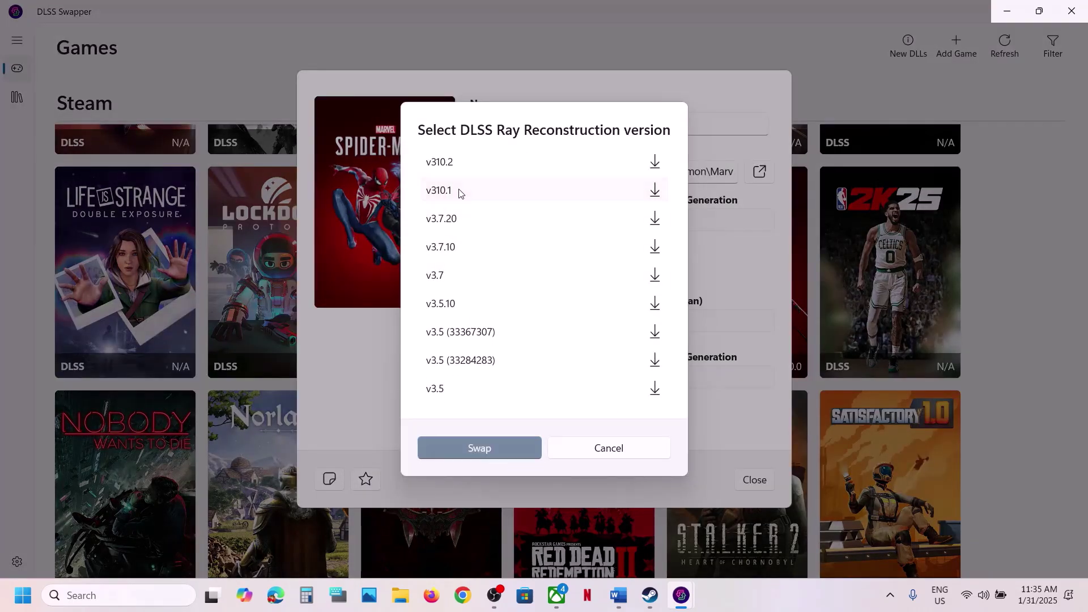
pyautogui.click(494, 451)
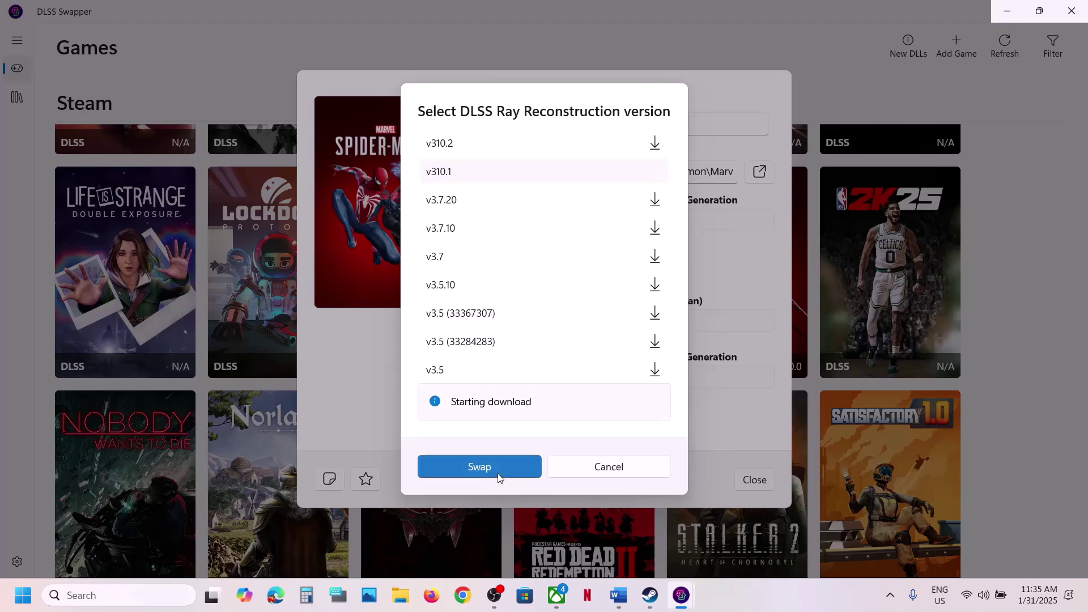
pyautogui.click(499, 478)
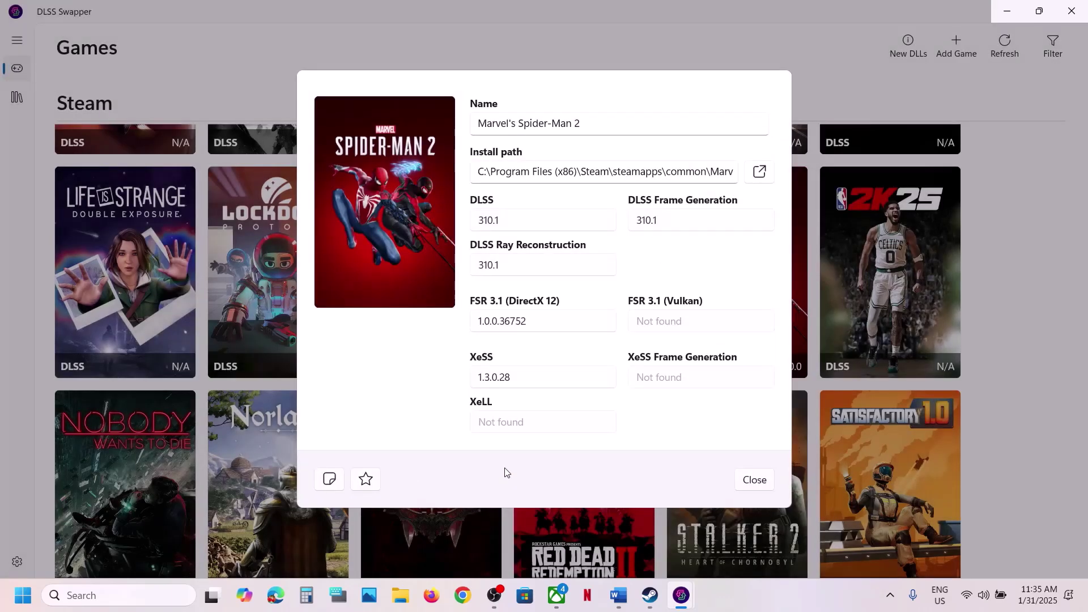
# Switch to the Word notes and highlight the Step 8 instruction and Step 9's clean graphics driver installation instruction.
pyautogui.click(618, 596)
pyautogui.moveTo(251, 433); pyautogui.dragTo(717, 487)
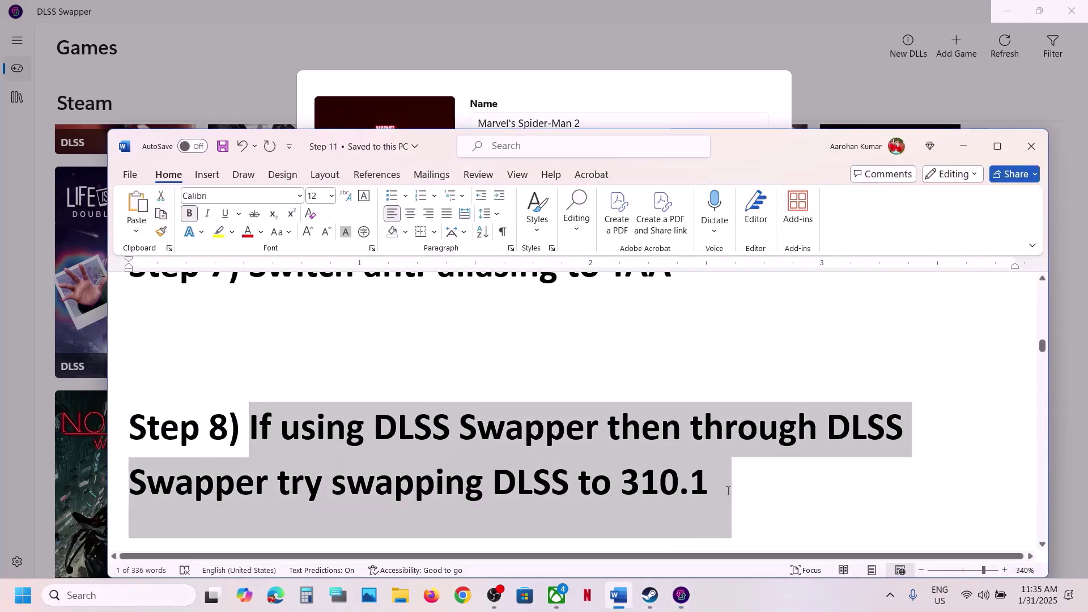
pyautogui.click(720, 487)
pyautogui.scroll(-4, 720, 488)
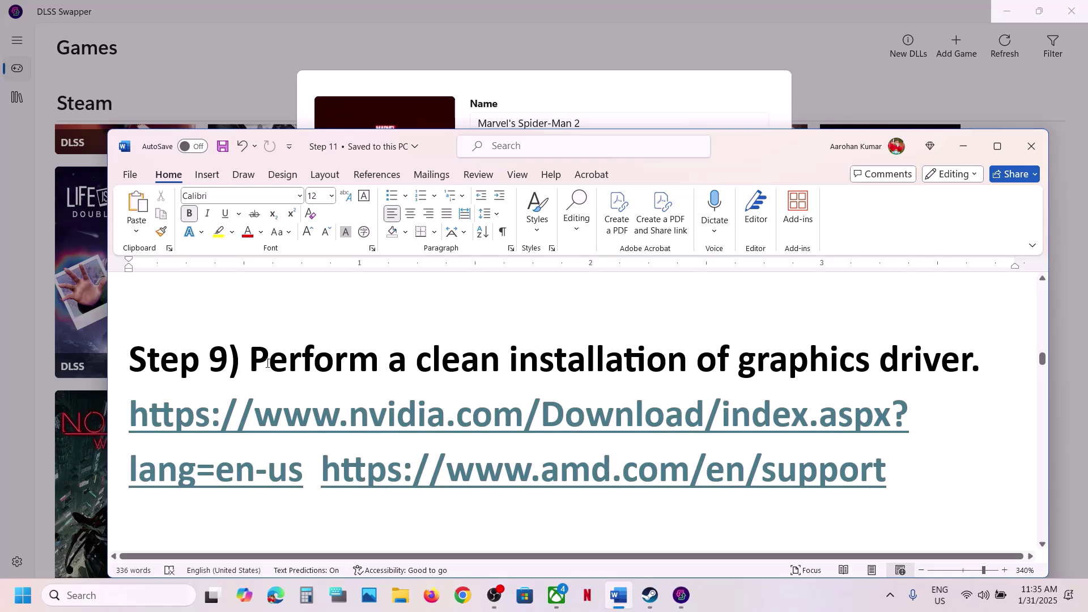
pyautogui.moveTo(267, 363); pyautogui.dragTo(987, 363)
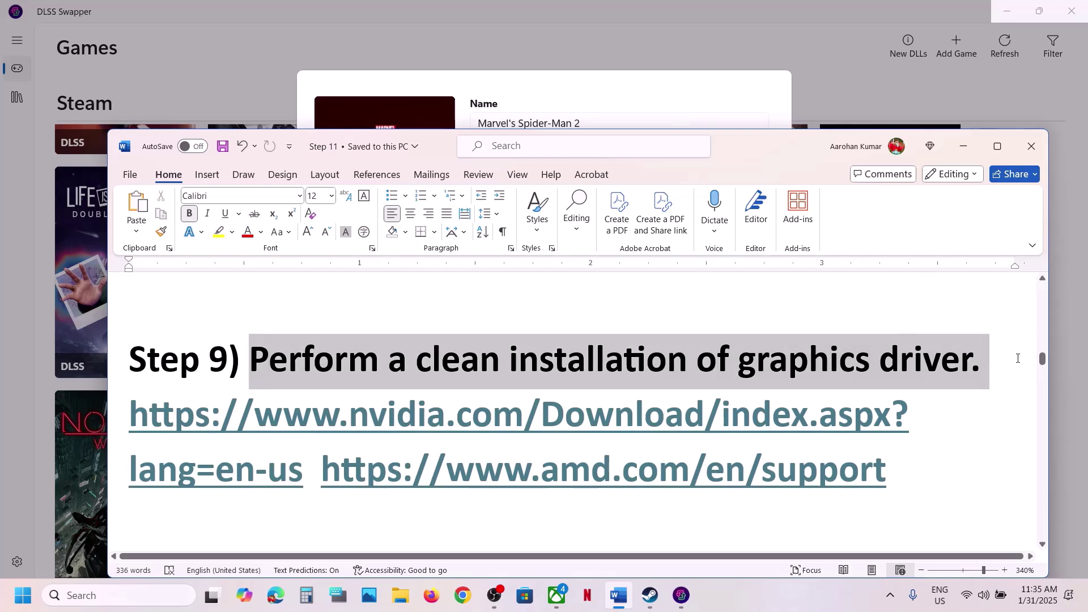
# Move the AMD support link under Step 9 onto its own line and highlight both driver download links.
pyautogui.doubleClick(267, 422)
pyautogui.click(321, 470)
pyautogui.press('Return')
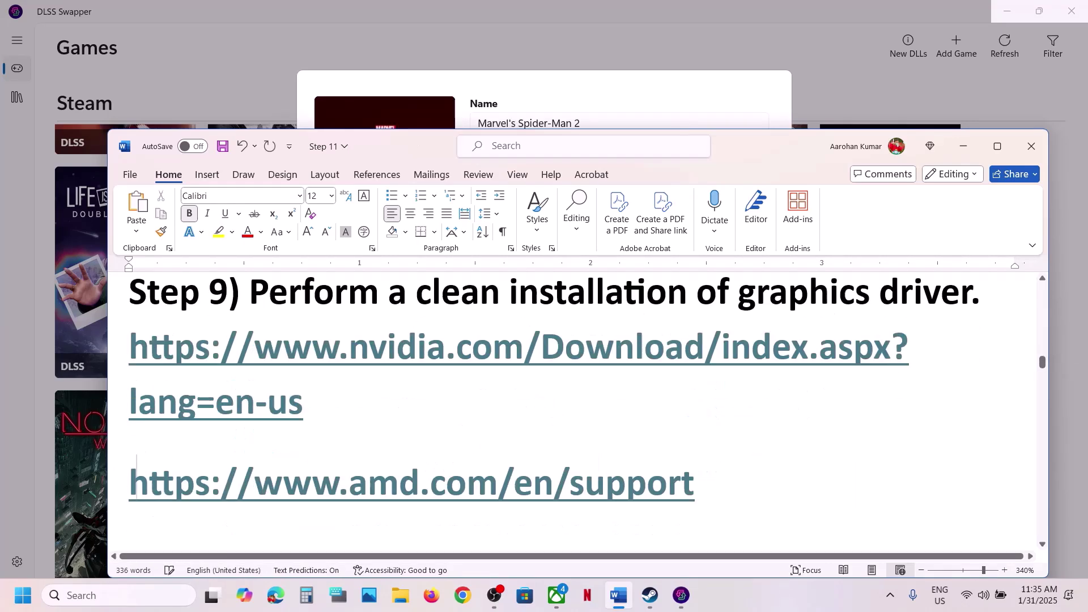
pyautogui.scroll(-1, 553, 387)
pyautogui.moveTo(703, 451); pyautogui.dragTo(130, 300)
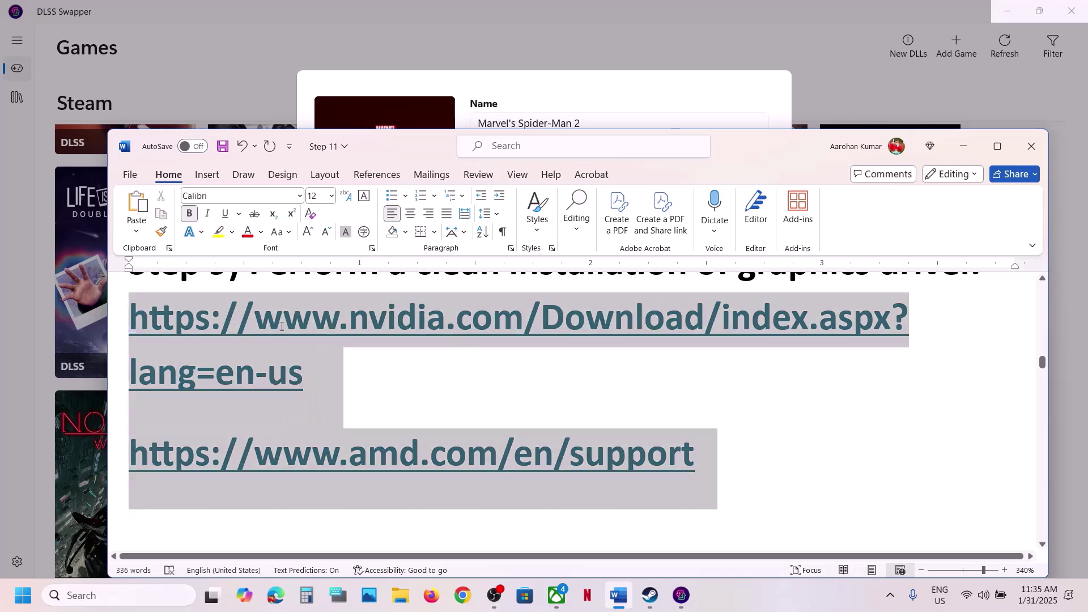
# On NVIDIA's drivers page in Chrome, search for the GeForce RTX 3050 Laptop GPU driver with Windows 11 as the operating system.
pyautogui.click(749, 603)
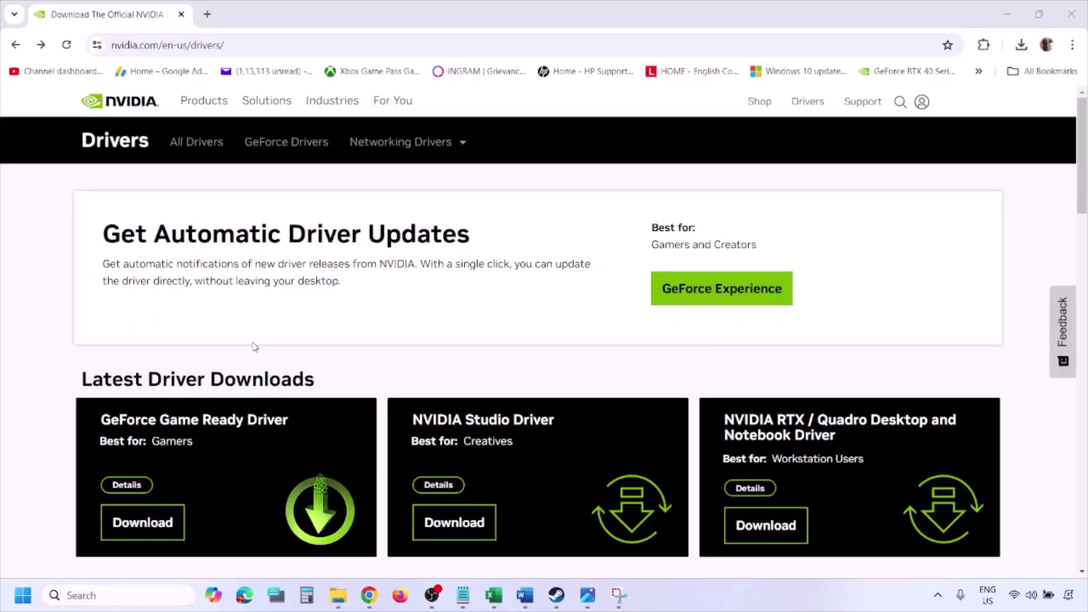
pyautogui.scroll(-8, 254, 346)
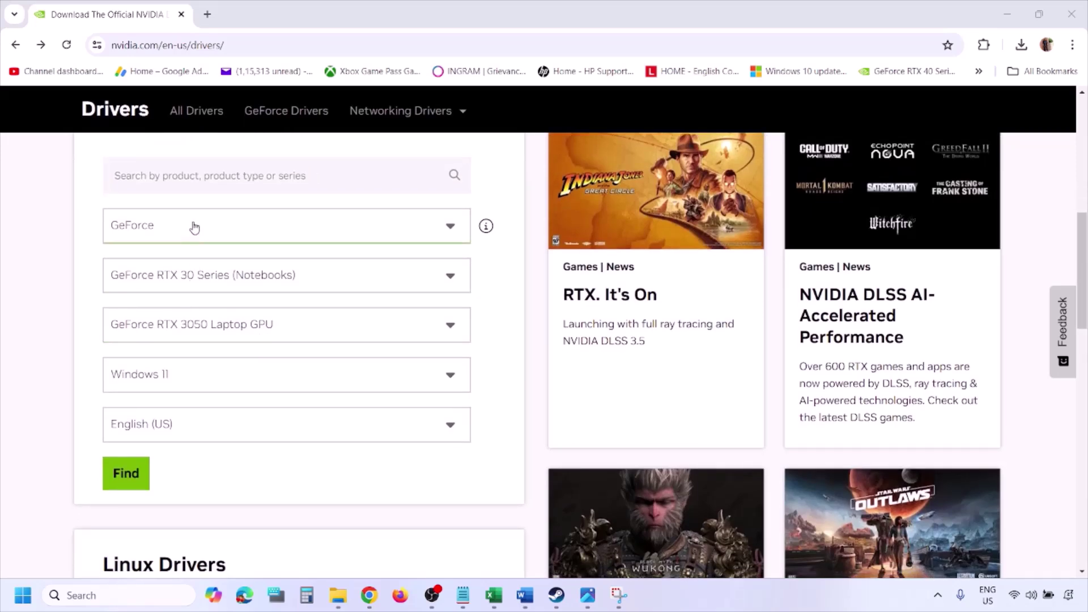
pyautogui.click(180, 378)
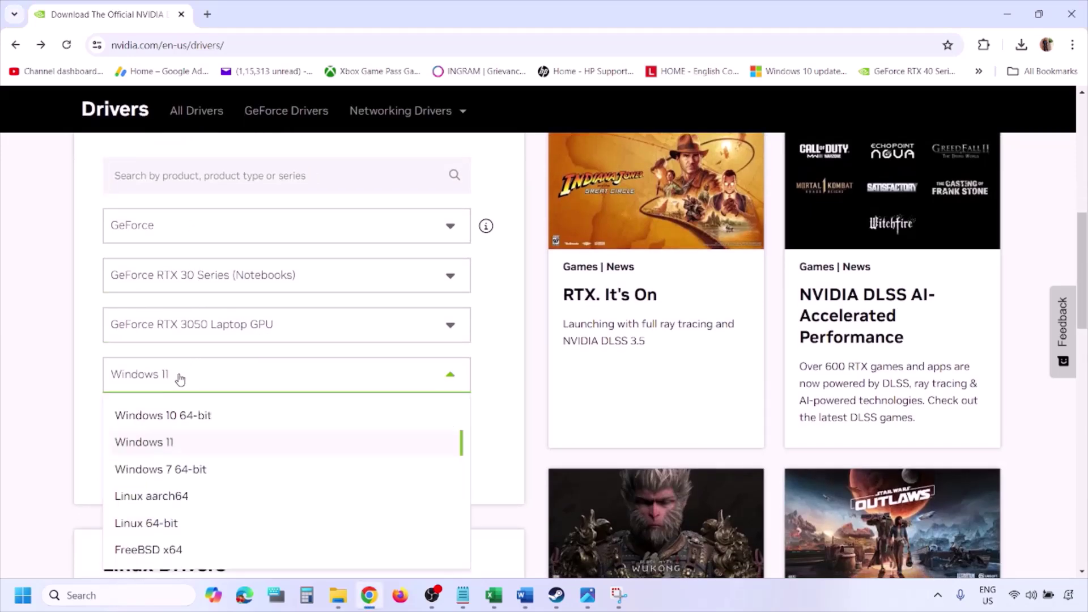
pyautogui.click(158, 448)
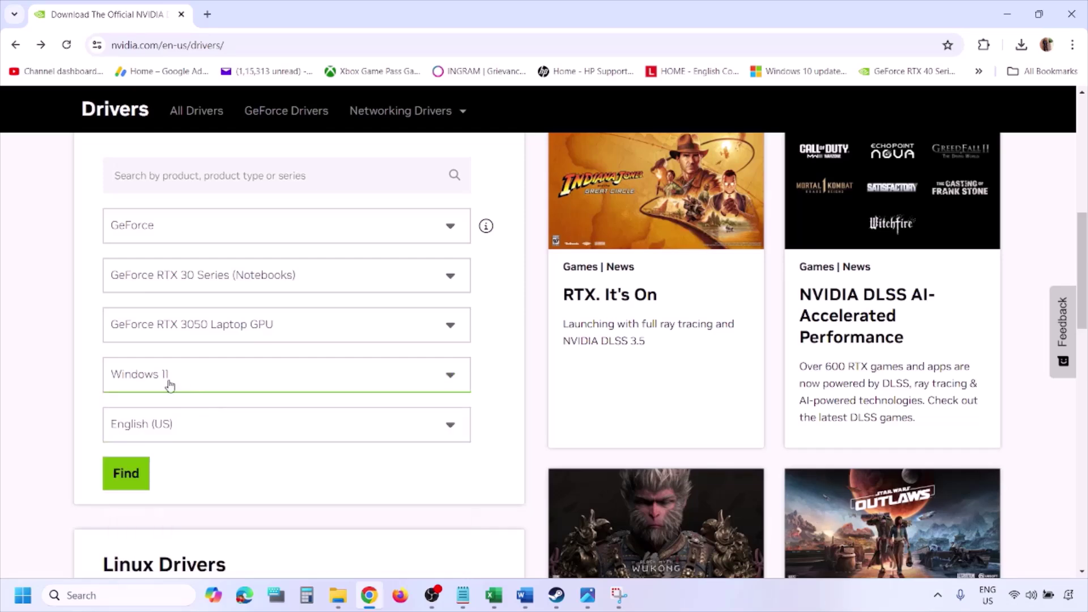
pyautogui.click(128, 475)
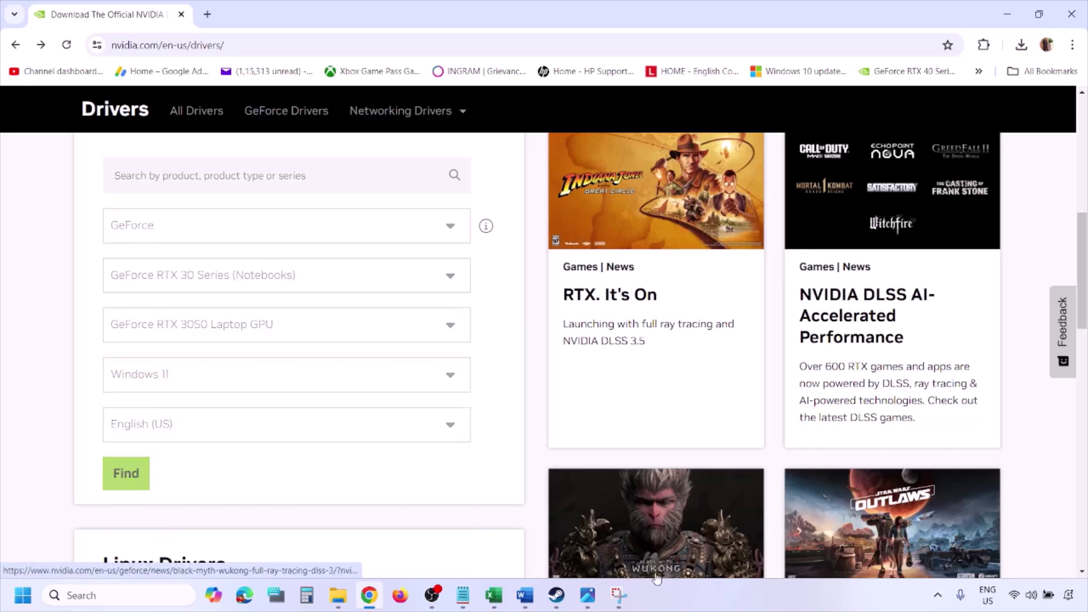
# Switch to Photos and review screenshots 1.png to 5.png covering the driver download pages and the installer's custom clean installation options.
pyautogui.click(588, 597)
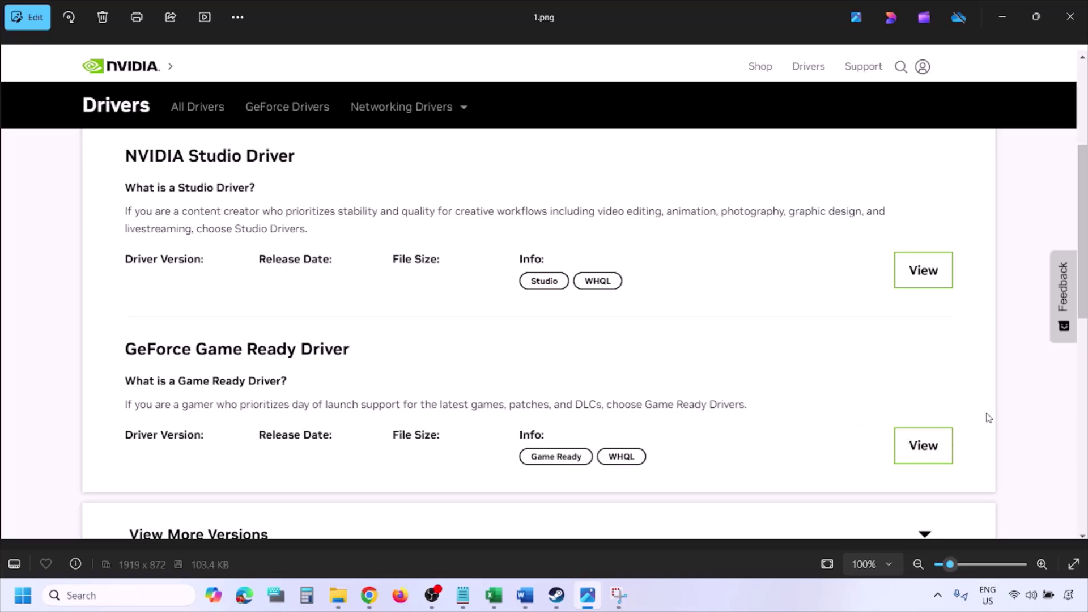
pyautogui.press('Right')
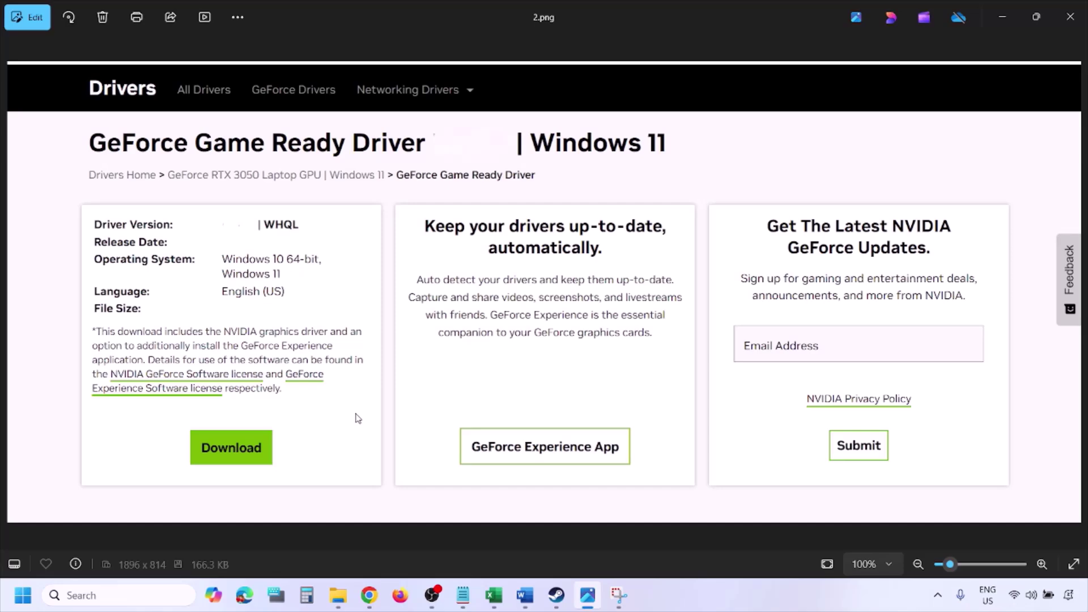
pyautogui.press('Right')
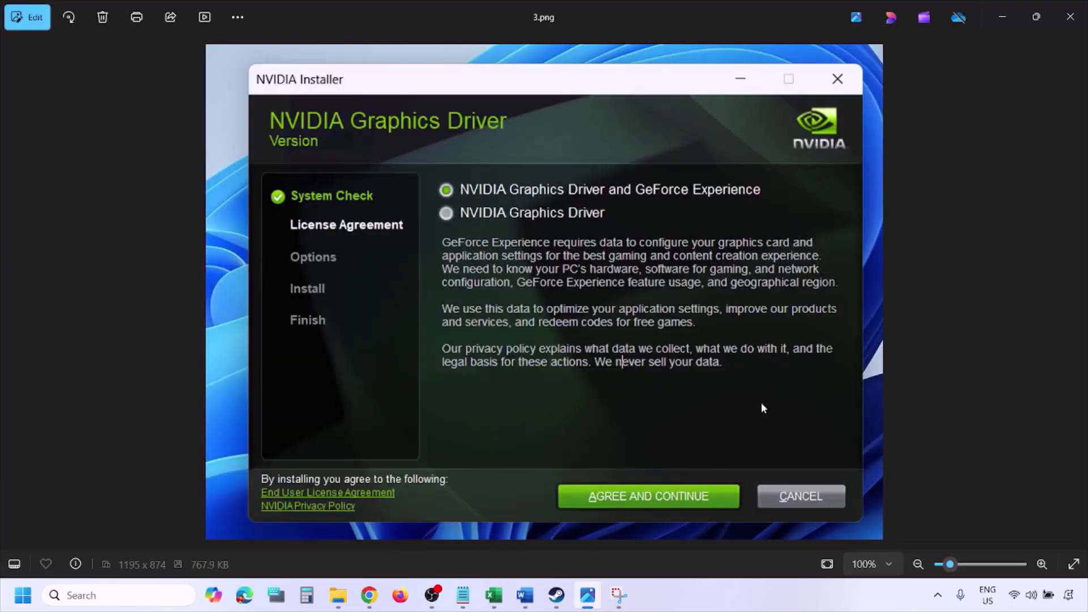
pyautogui.press('Right')
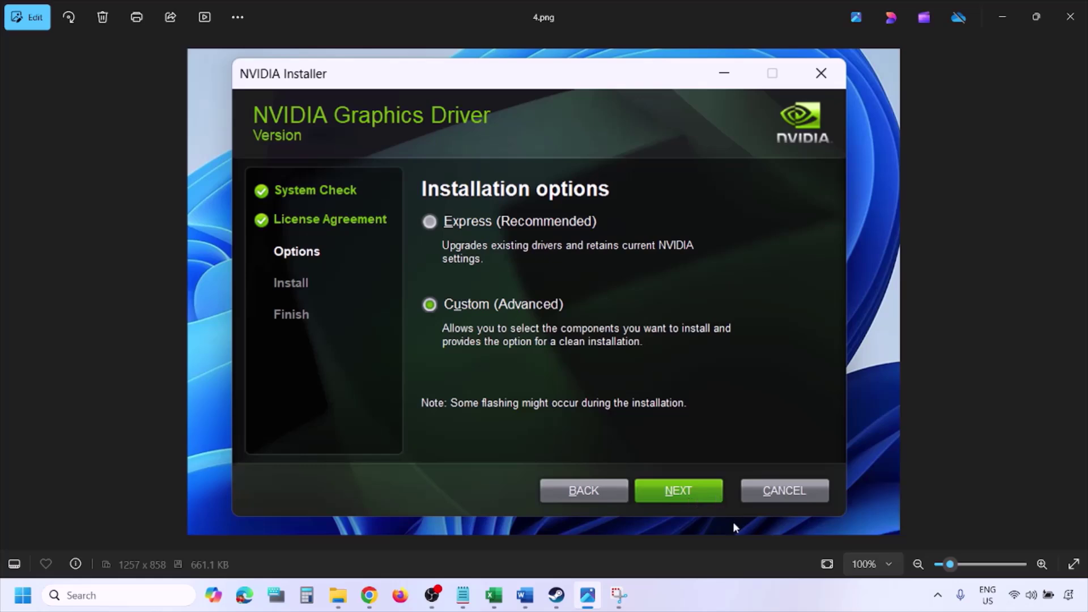
pyautogui.press('Right')
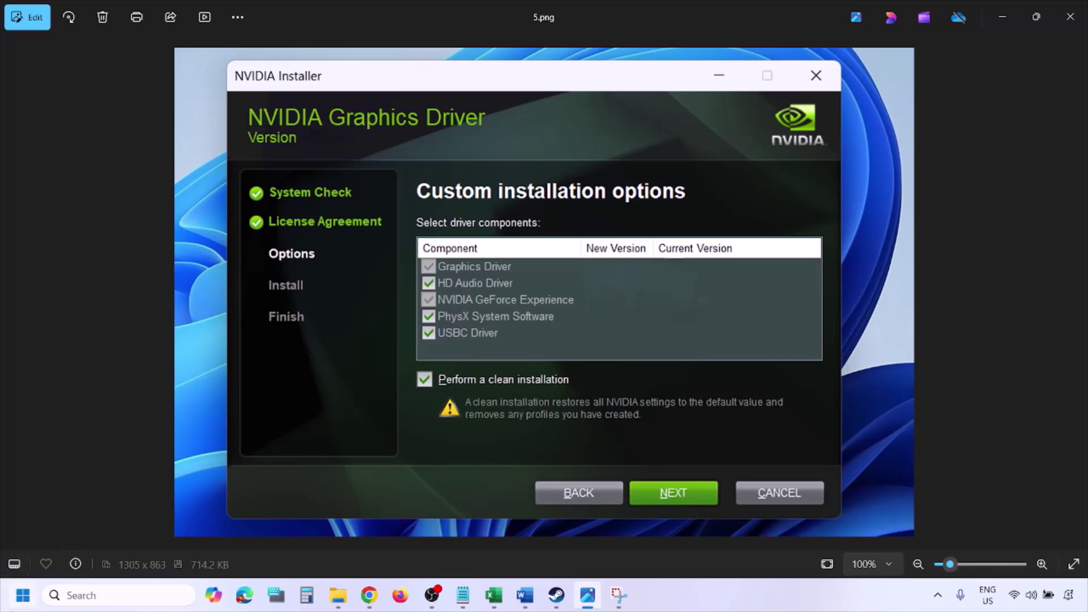
# Return to the Word notes and highlight only the AMD support link under Step 9.
pyautogui.click(23, 595)
pyautogui.click(412, 547)
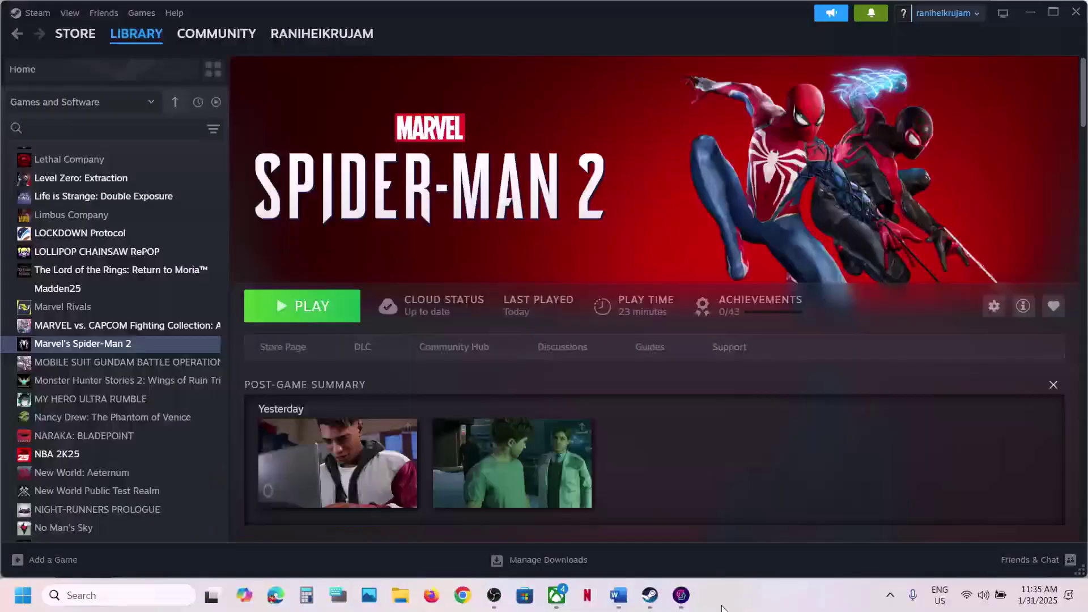
pyautogui.click(618, 597)
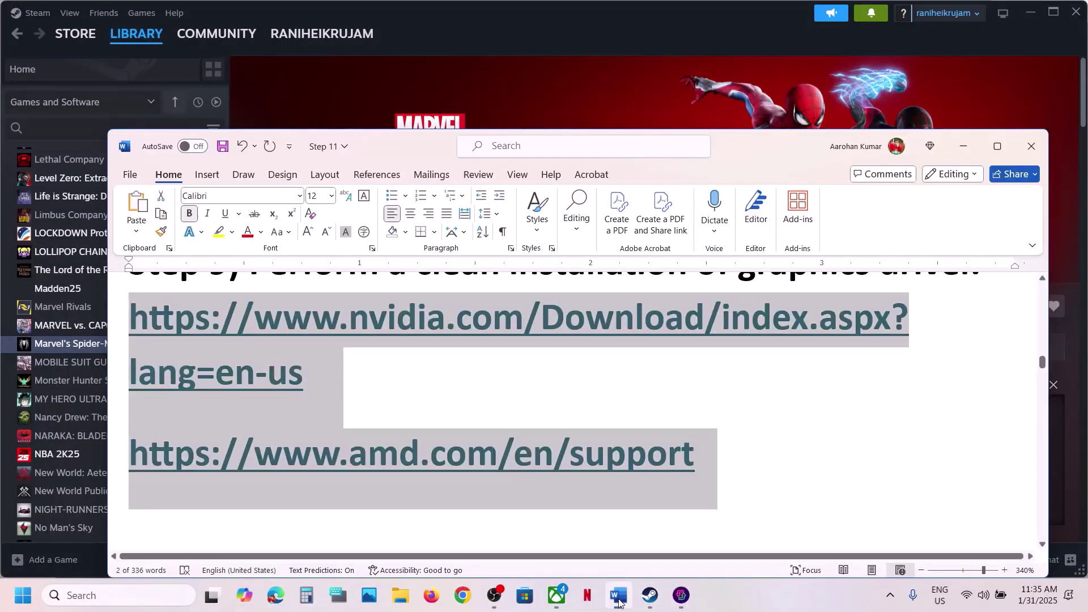
pyautogui.click(276, 428)
pyautogui.moveTo(733, 450); pyautogui.dragTo(132, 449)
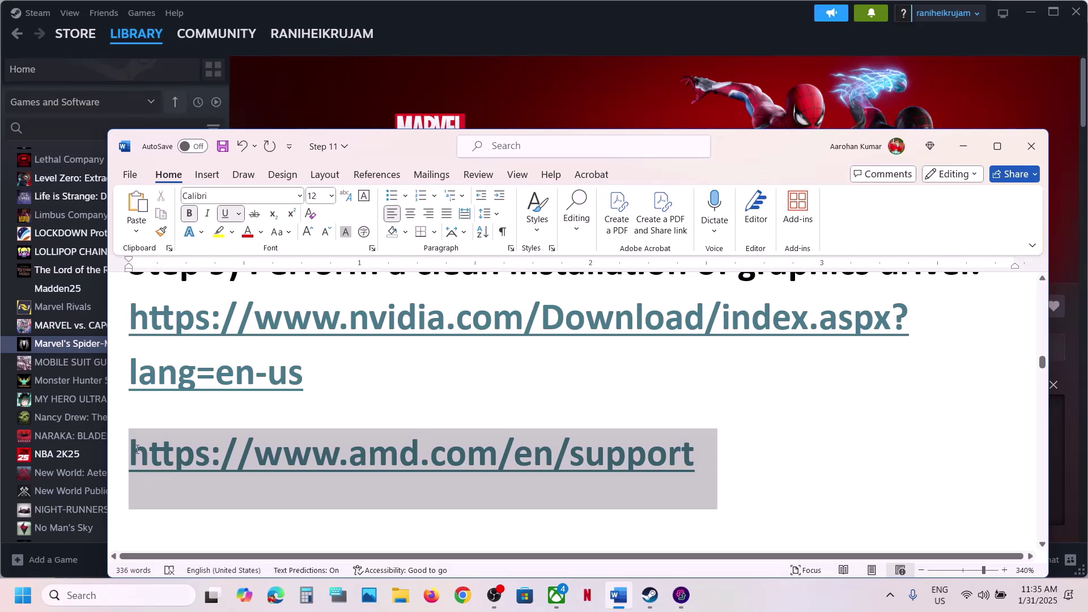
# Copy the word "graphics" from Step 10 of the notes, search Windows for it and open Graphics settings.
pyautogui.scroll(-1, 378, 445)
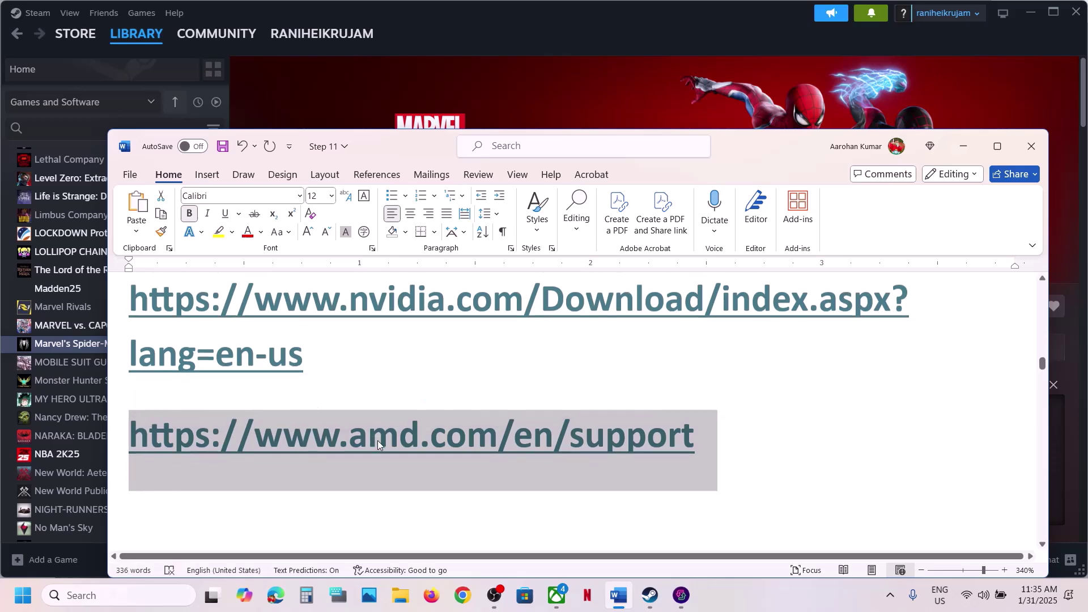
pyautogui.scroll(-2, 378, 445)
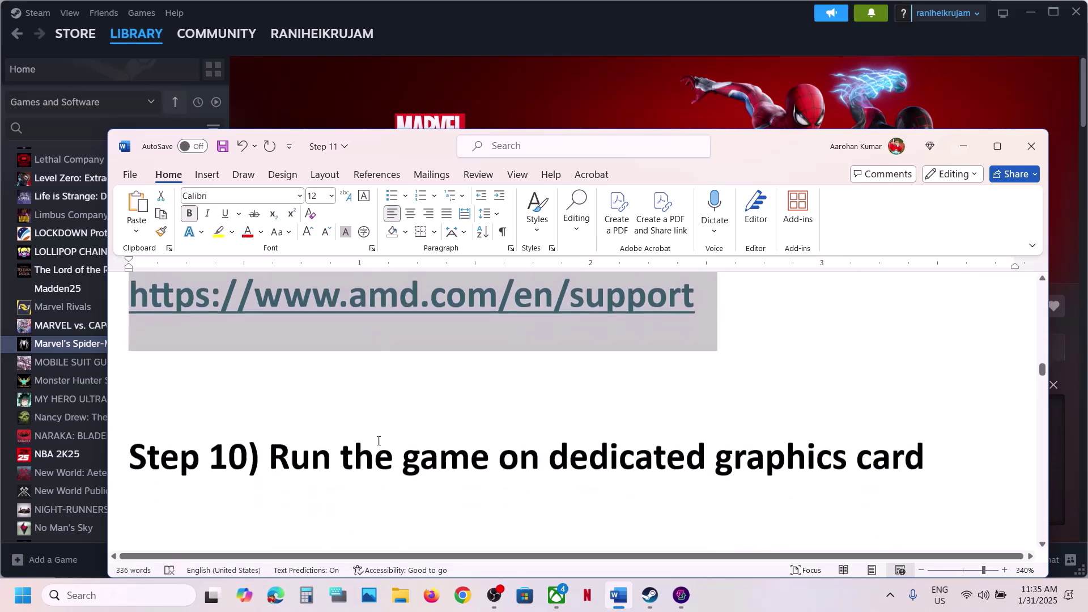
pyautogui.doubleClick(774, 457)
pyautogui.hotkey('ctrl', 'c')
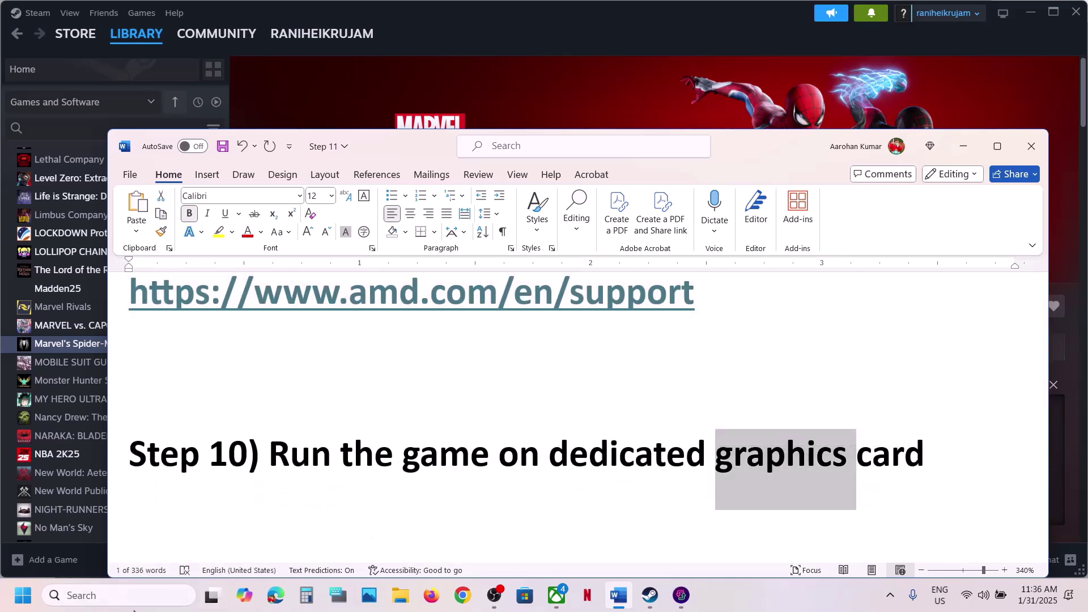
pyautogui.click(130, 596)
pyautogui.hotkey('ctrl', 'v')
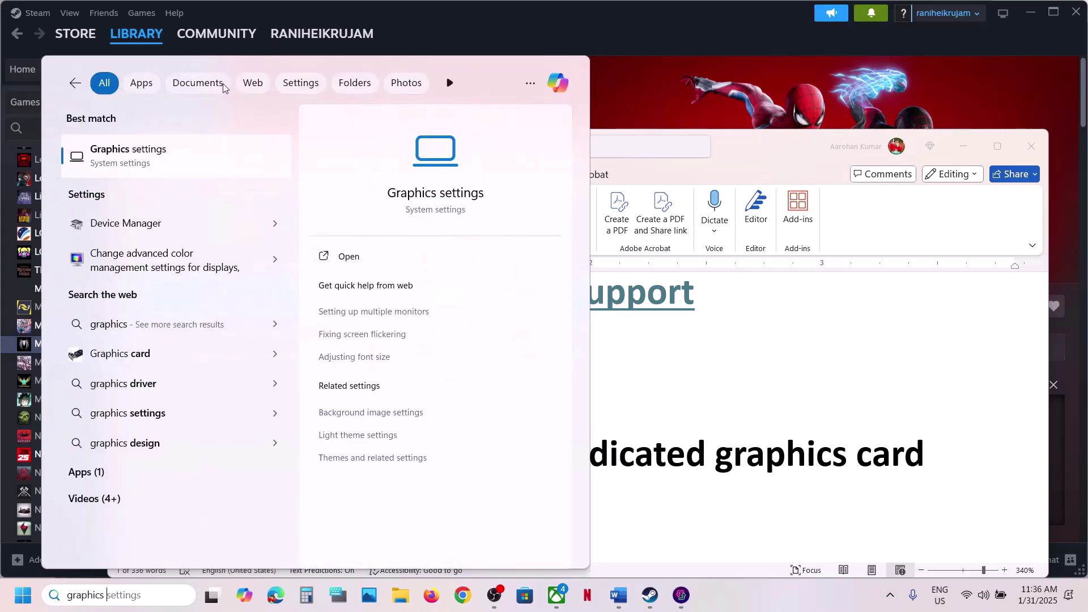
pyautogui.click(140, 150)
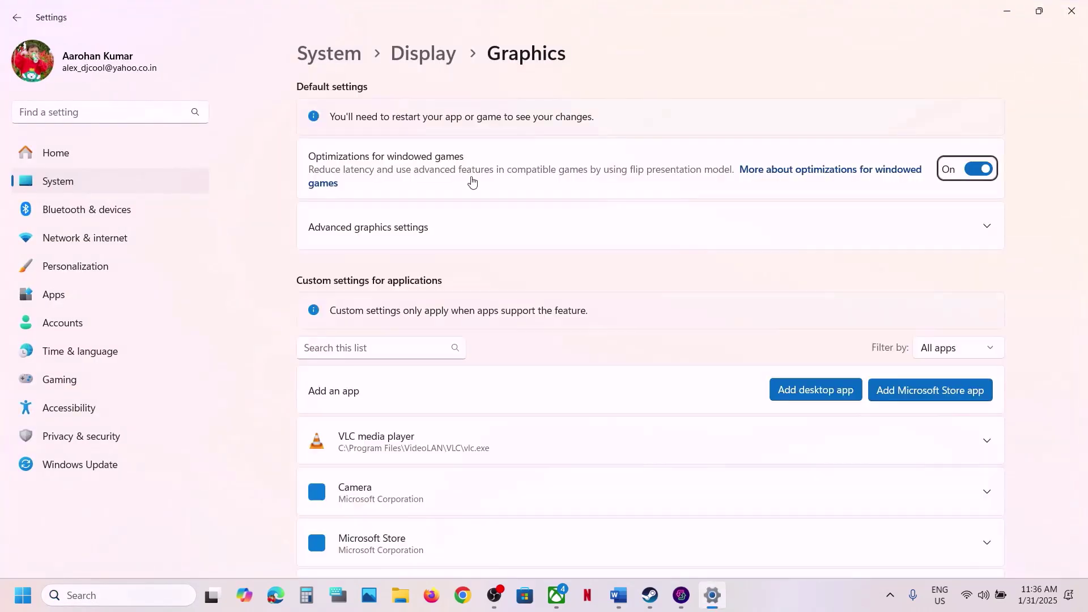
# Add the Spider-Man2 application from the Marvel's Spider-Man 2 folder in steamapps\common as a desktop app in the custom graphics settings.
pyautogui.click(822, 398)
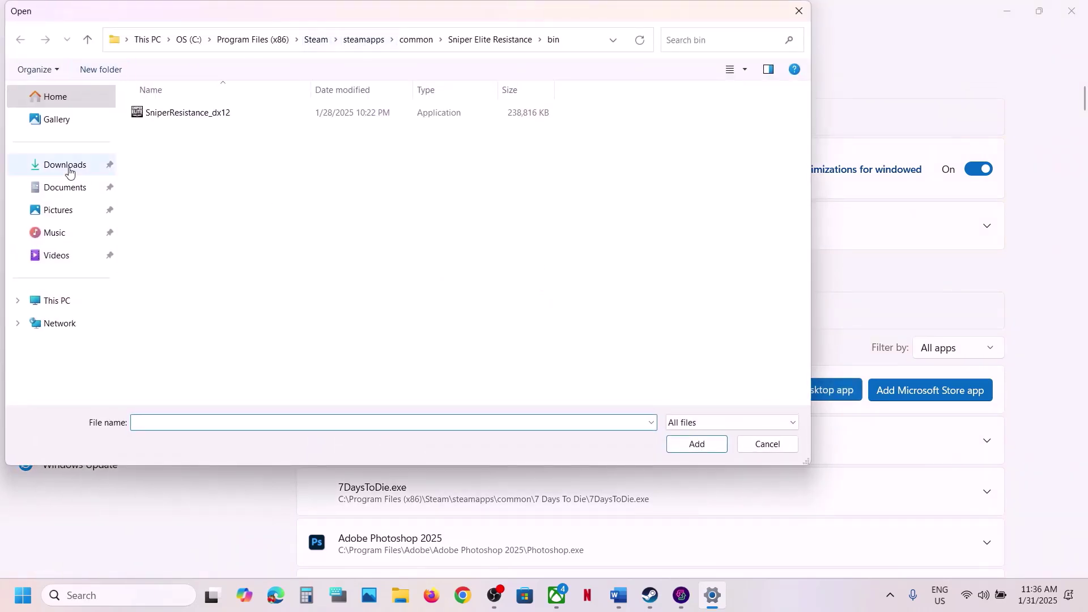
pyautogui.click(410, 45)
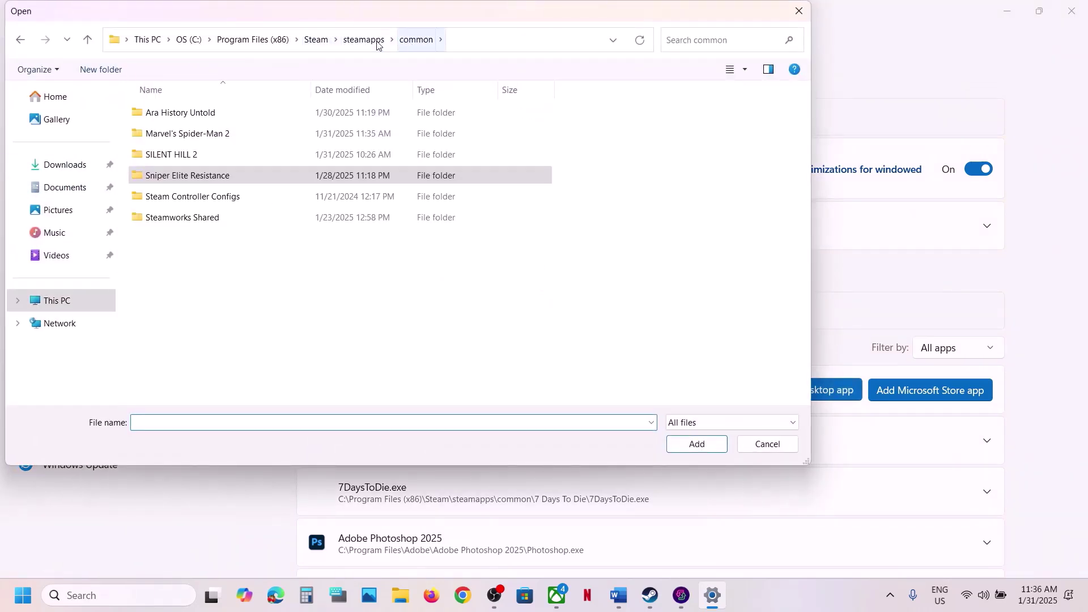
pyautogui.click(481, 46)
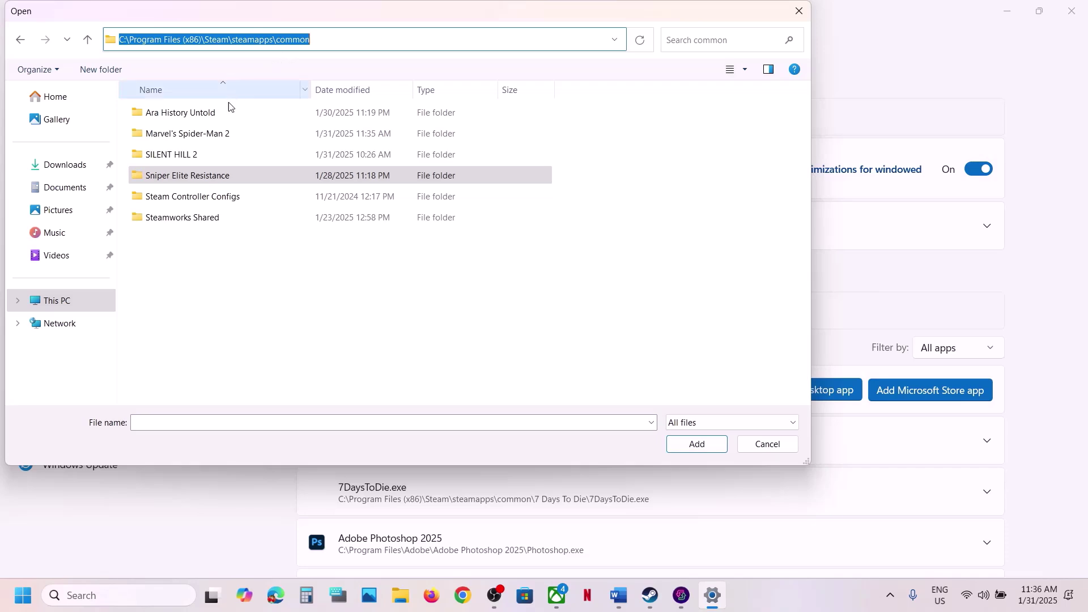
pyautogui.doubleClick(184, 141)
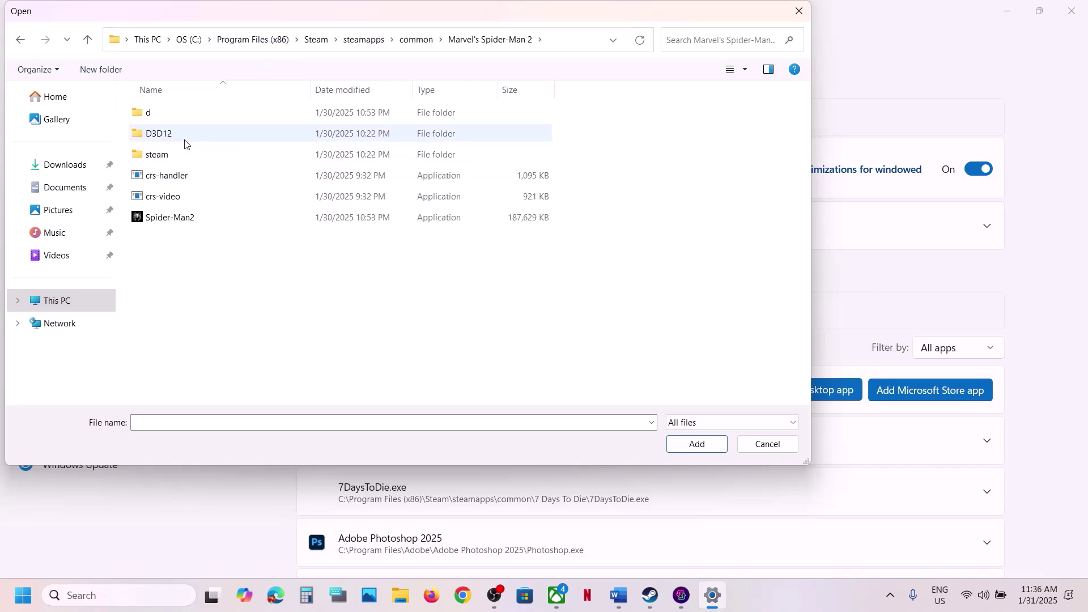
pyautogui.click(194, 224)
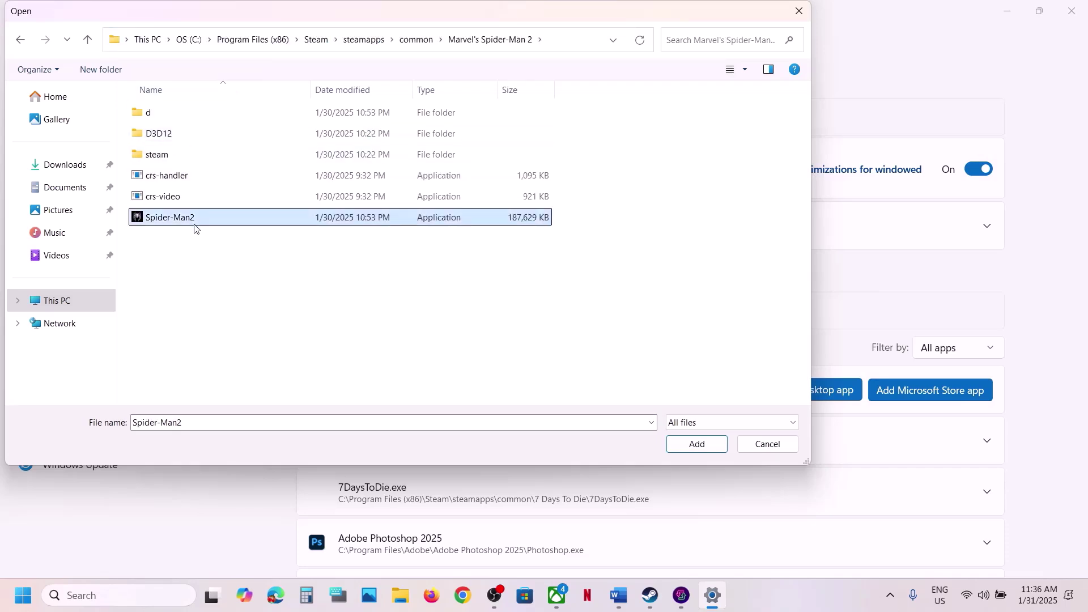
pyautogui.click(692, 445)
# Set the GPU preference of Marvel's Spider-Man 2 to High Performance (NVIDIA GeForce RTX 3050 Laptop GPU) and close Settings.
pyautogui.scroll(-4, 498, 460)
pyautogui.scroll(-15, 499, 460)
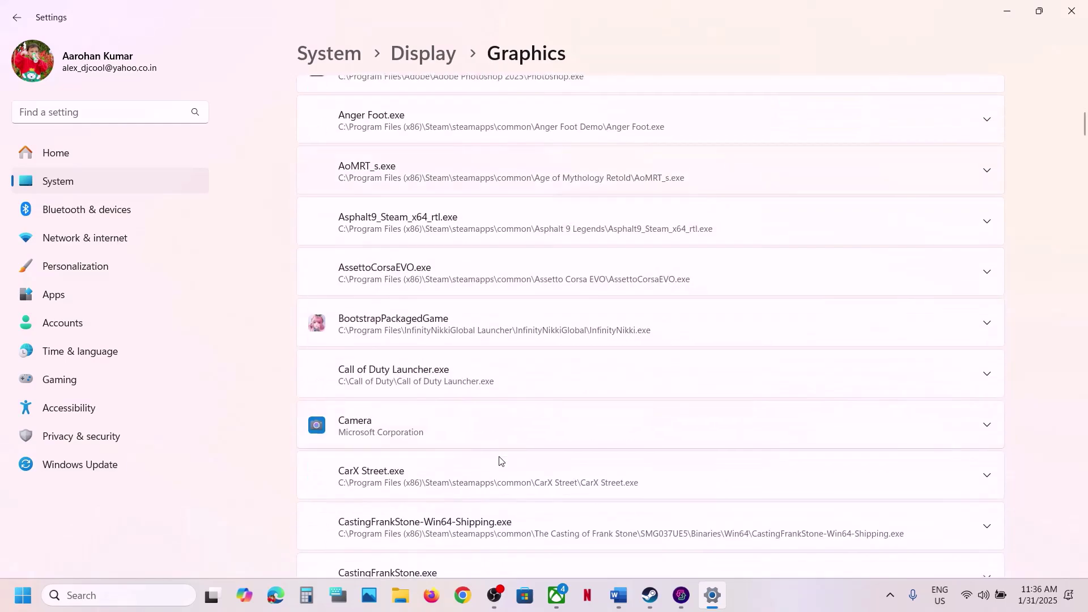
pyautogui.scroll(-15, 498, 460)
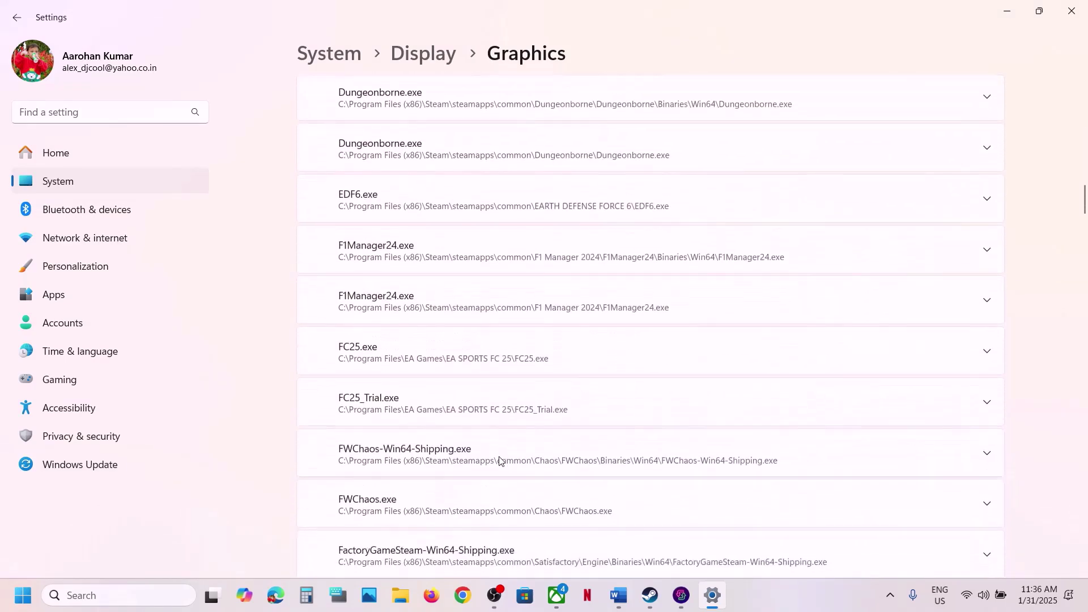
pyautogui.scroll(-10, 499, 461)
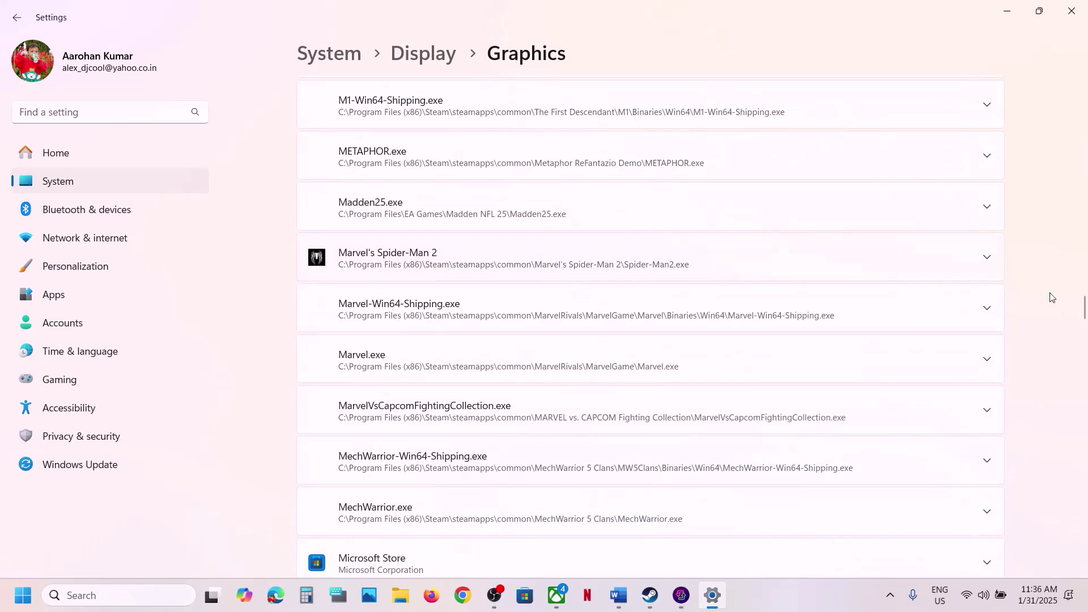
pyautogui.click(988, 262)
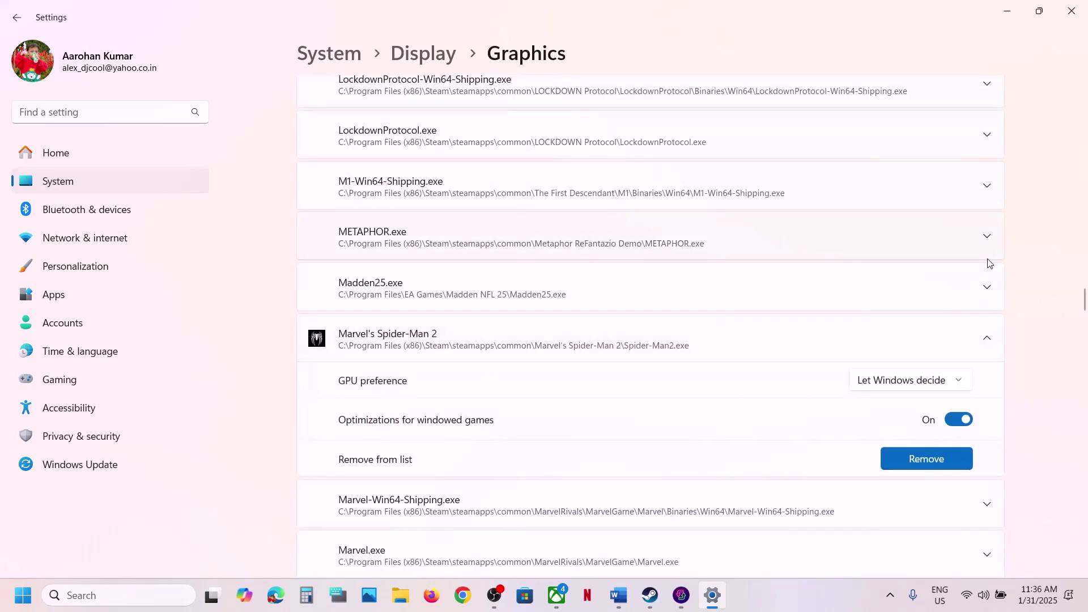
pyautogui.click(906, 383)
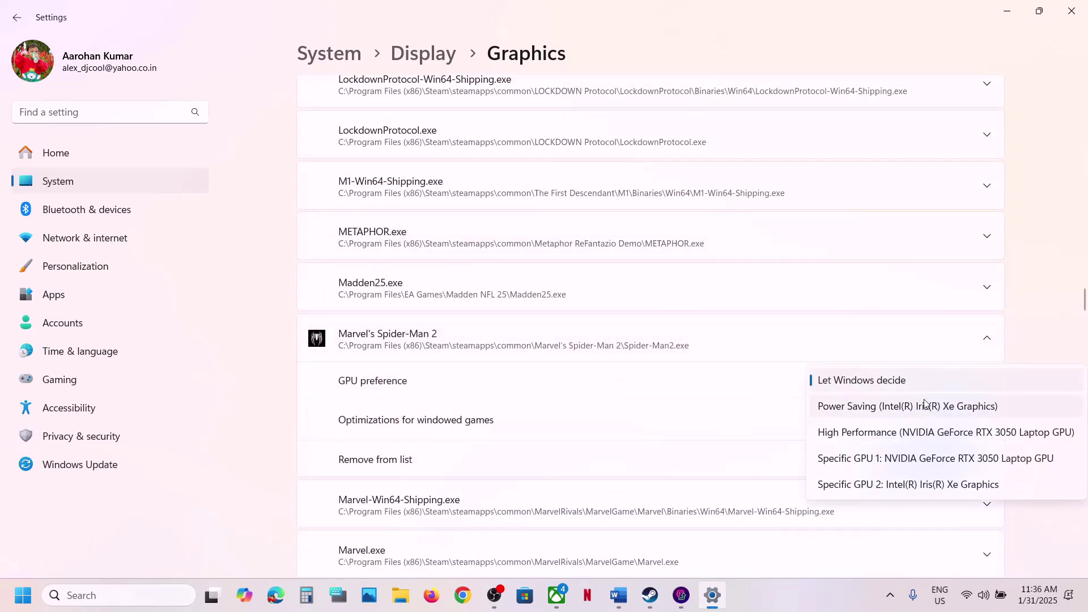
pyautogui.click(884, 433)
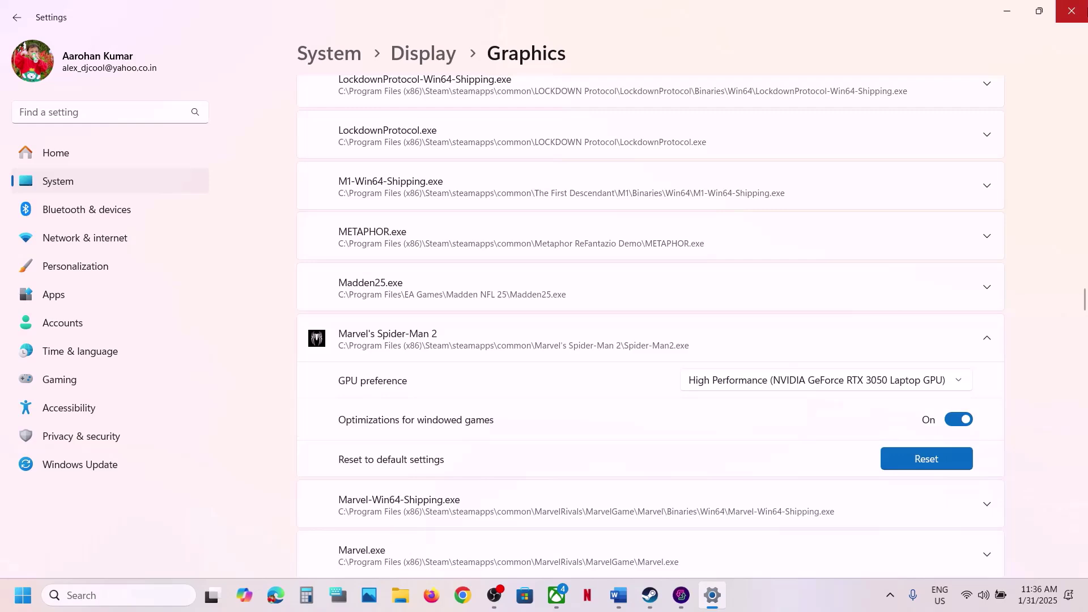
pyautogui.click(1071, 11)
# Go to Step 11 of the Word notes and highlight the Nvidia rollback instruction, finishing on version number 566.36.
pyautogui.scroll(-4, 454, 456)
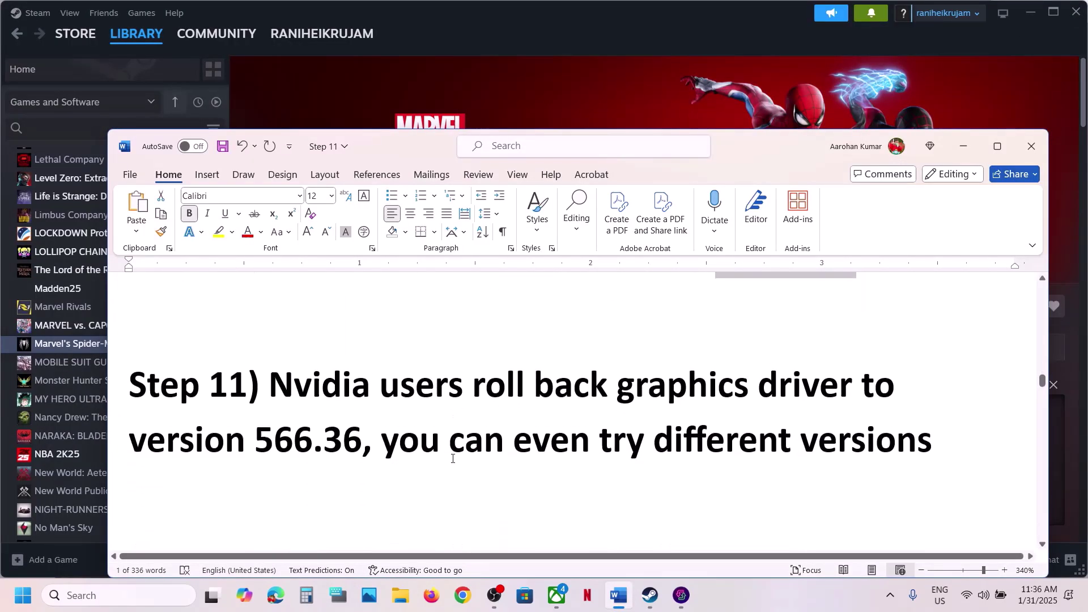
pyautogui.moveTo(280, 377); pyautogui.dragTo(814, 380)
pyautogui.moveTo(737, 376); pyautogui.dragTo(361, 426)
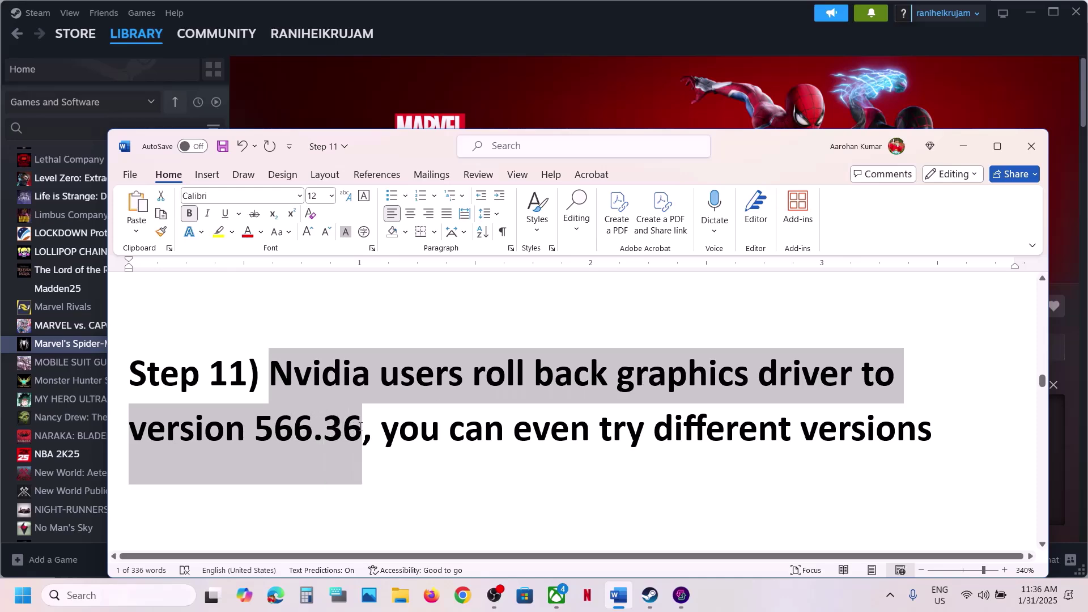
pyautogui.click(361, 426)
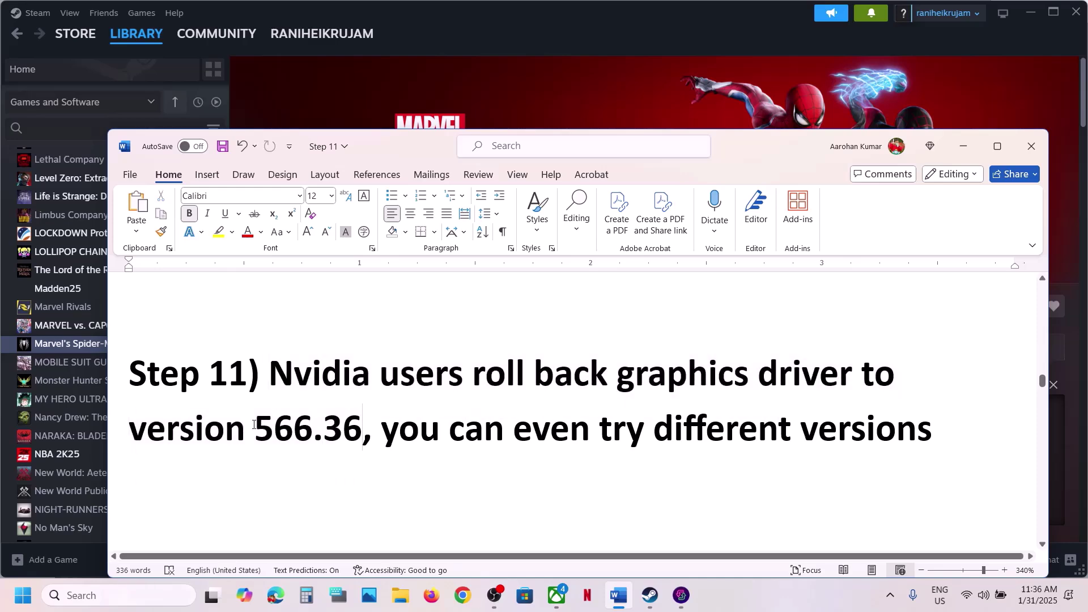
pyautogui.moveTo(253, 425); pyautogui.dragTo(349, 423)
# Follow the NVIDIA download link under Step 9 and search for GeForce RTX 3050 Laptop GPU drivers for Windows 11 in English (US).
pyautogui.scroll(15, 349, 420)
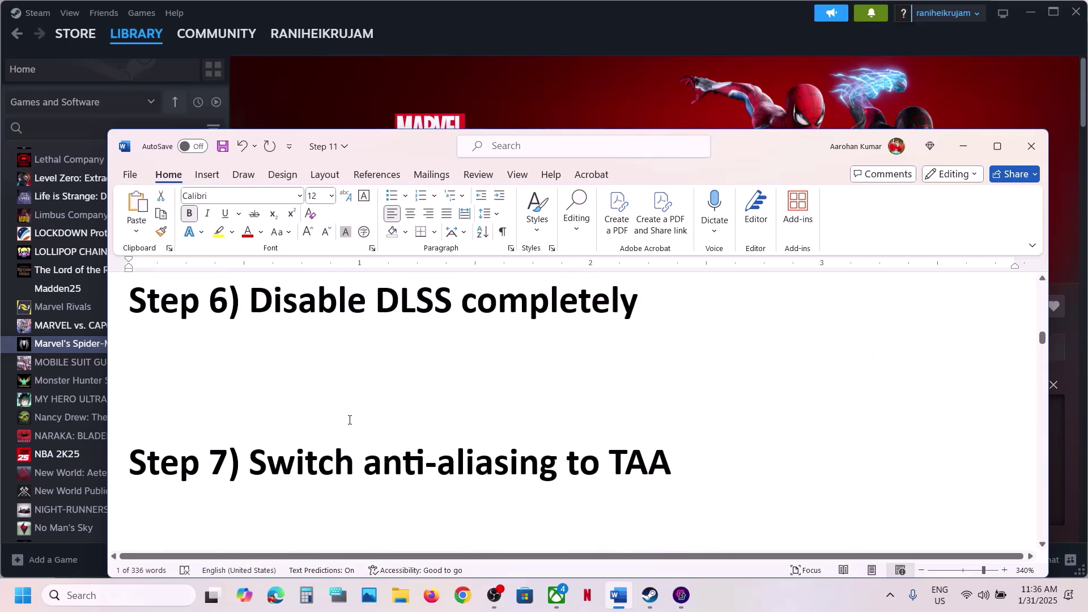
pyautogui.scroll(-10, 350, 420)
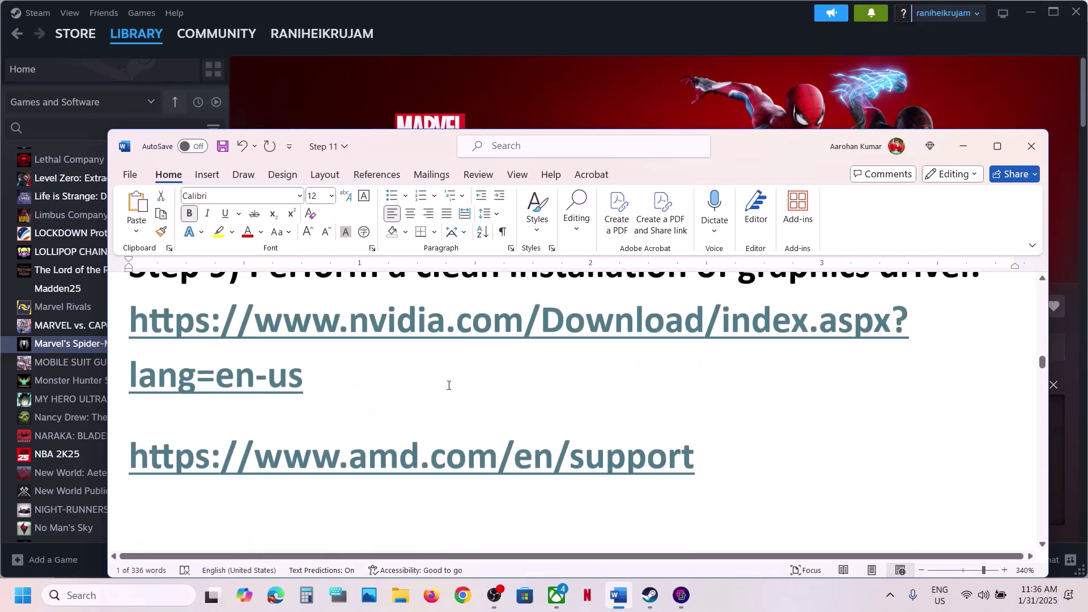
pyautogui.tripleClick(187, 357)
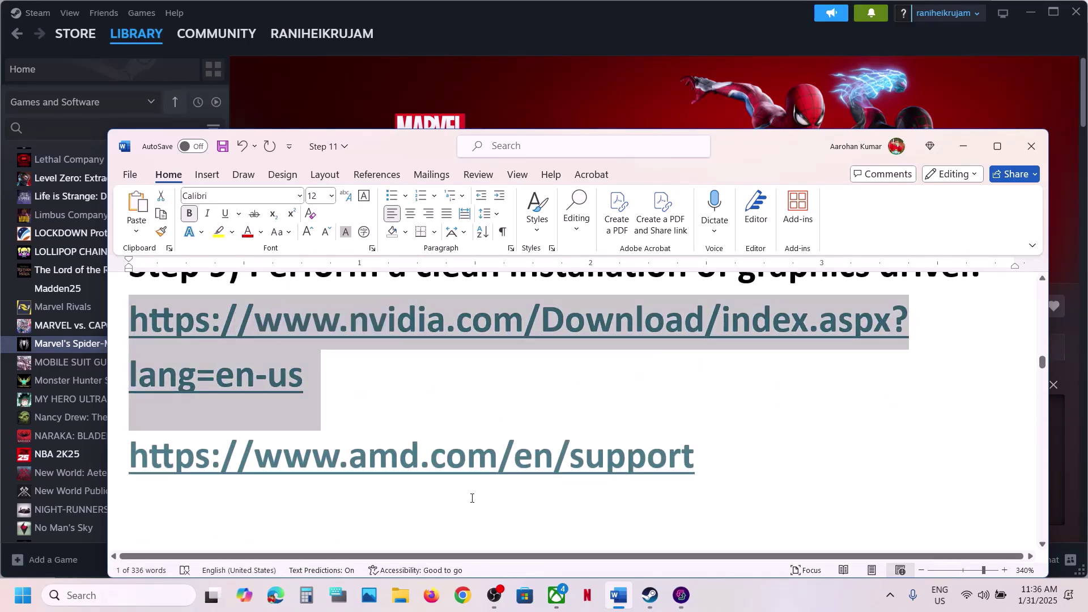
pyautogui.keyDown('ctrl'); pyautogui.click(482, 320); pyautogui.keyUp('ctrl')
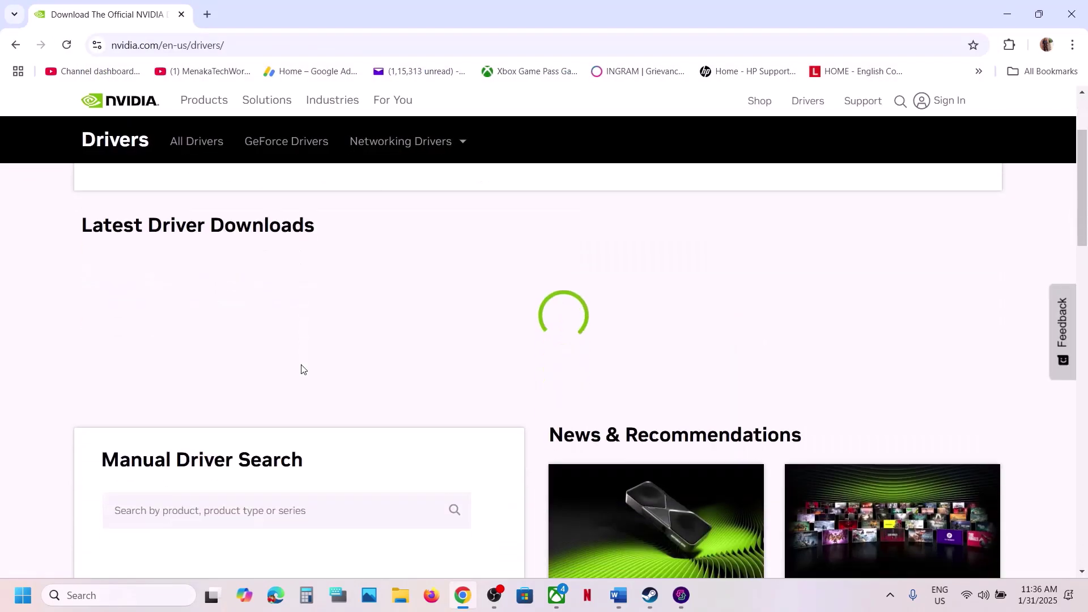
pyautogui.scroll(-3, 301, 368)
pyautogui.scroll(-2, 301, 369)
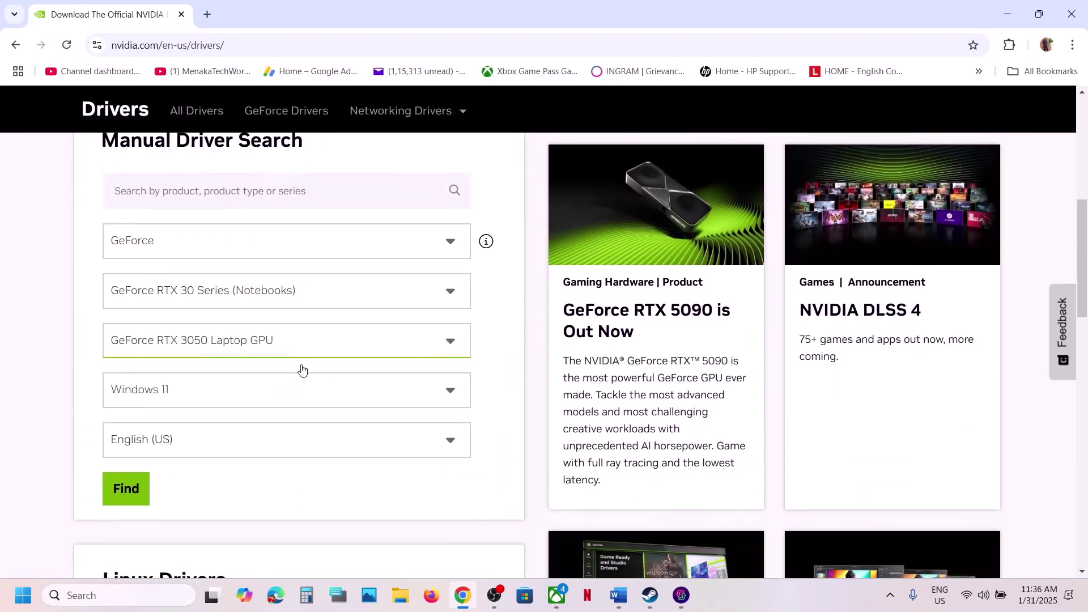
pyautogui.click(126, 487)
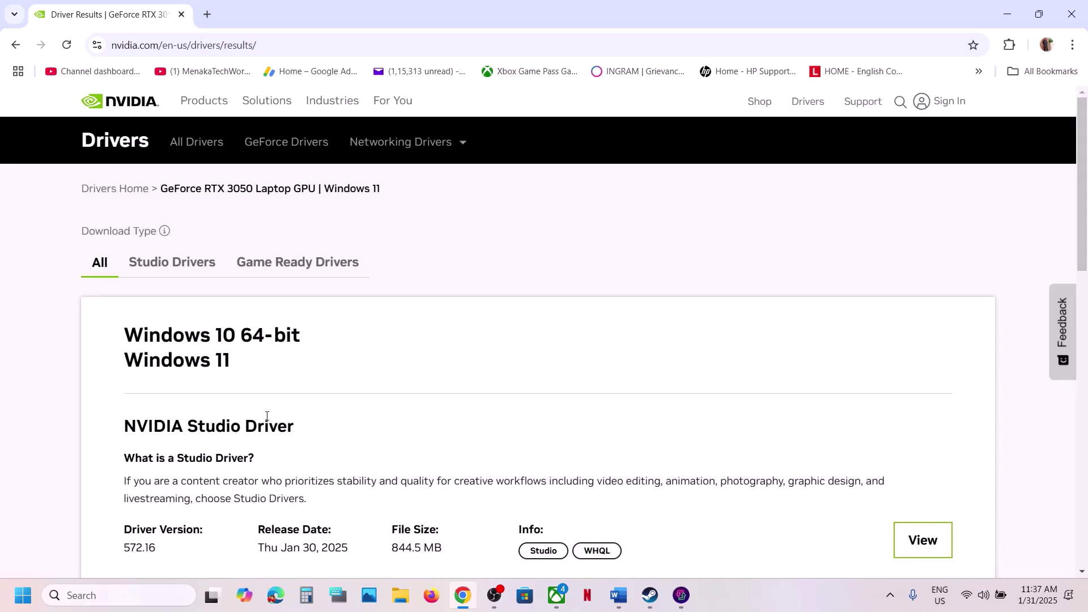
# Review the driver versions listed for the NVIDIA Studio Driver and the GeForce Game Ready Driver.
pyautogui.scroll(-2, 267, 416)
pyautogui.scroll(-1, 267, 416)
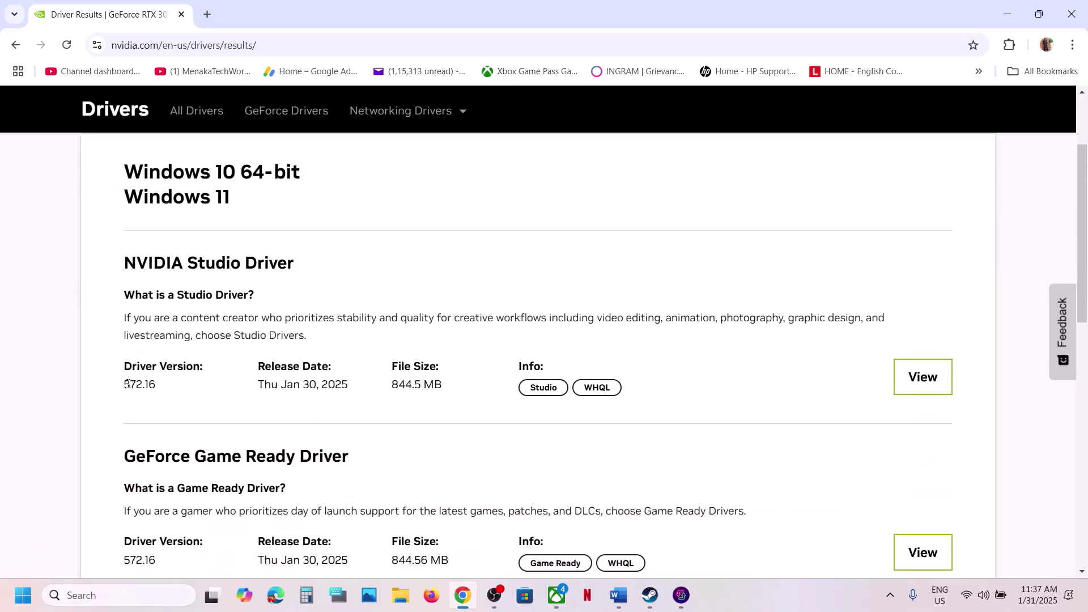
pyautogui.moveTo(127, 384); pyautogui.dragTo(168, 384)
pyautogui.scroll(-1, 173, 383)
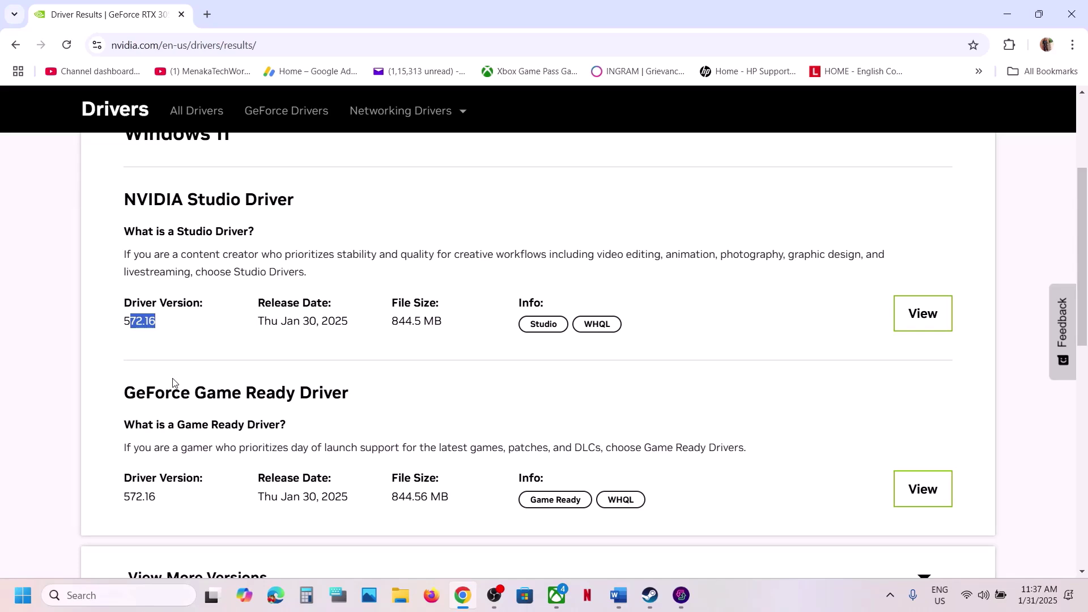
pyautogui.moveTo(130, 391); pyautogui.dragTo(372, 397)
pyautogui.scroll(-1, 191, 428)
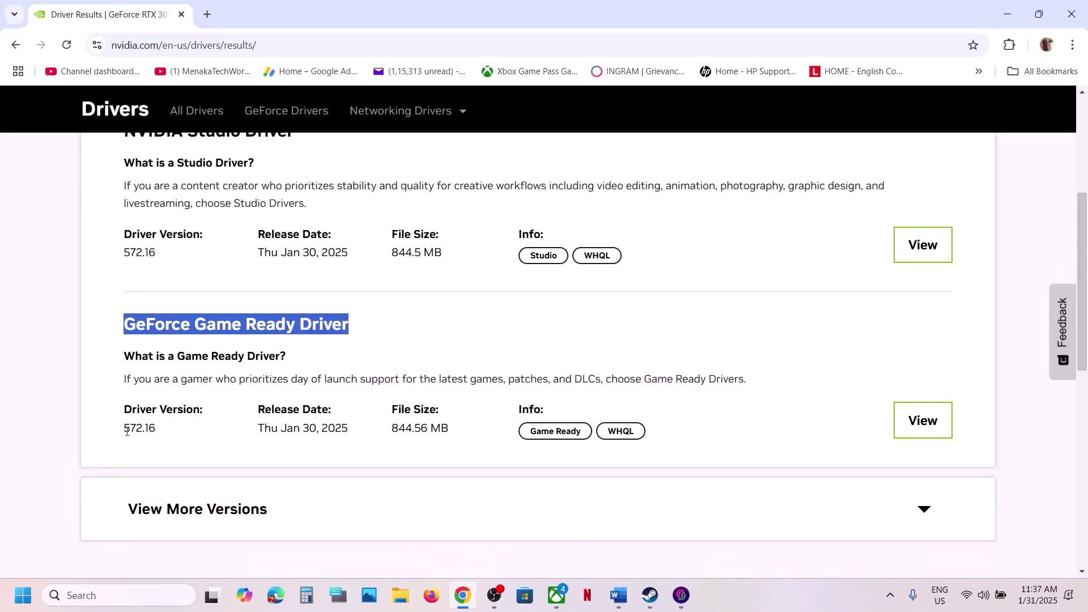
pyautogui.moveTo(126, 430); pyautogui.dragTo(159, 429)
pyautogui.scroll(-1, 157, 428)
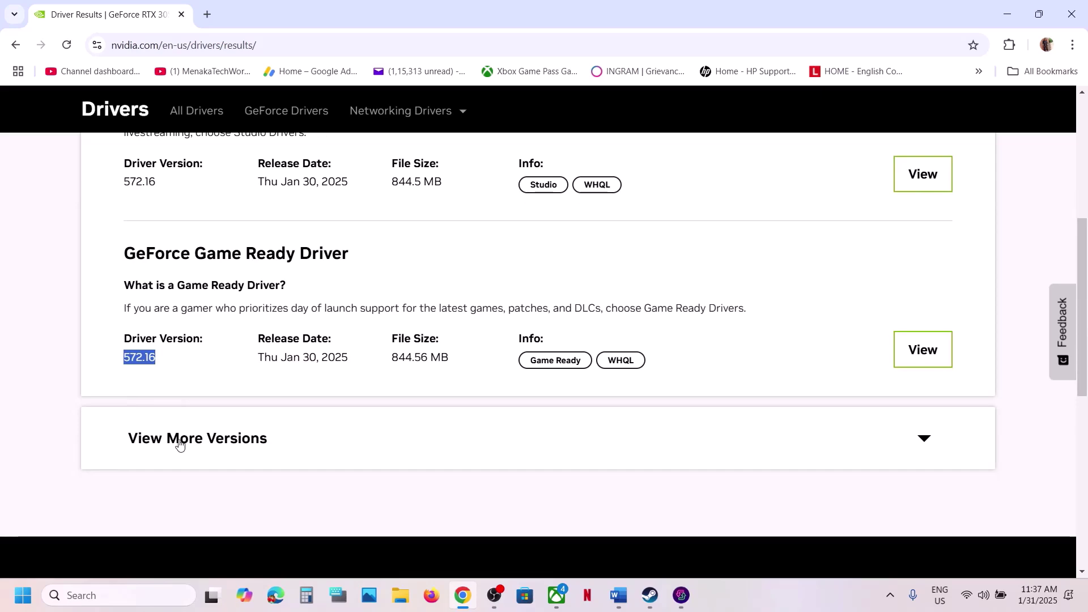
# Expand the older driver versions and open the download page of GeForce Game Ready Driver 566.36.
pyautogui.click(180, 445)
pyautogui.scroll(-4, 180, 442)
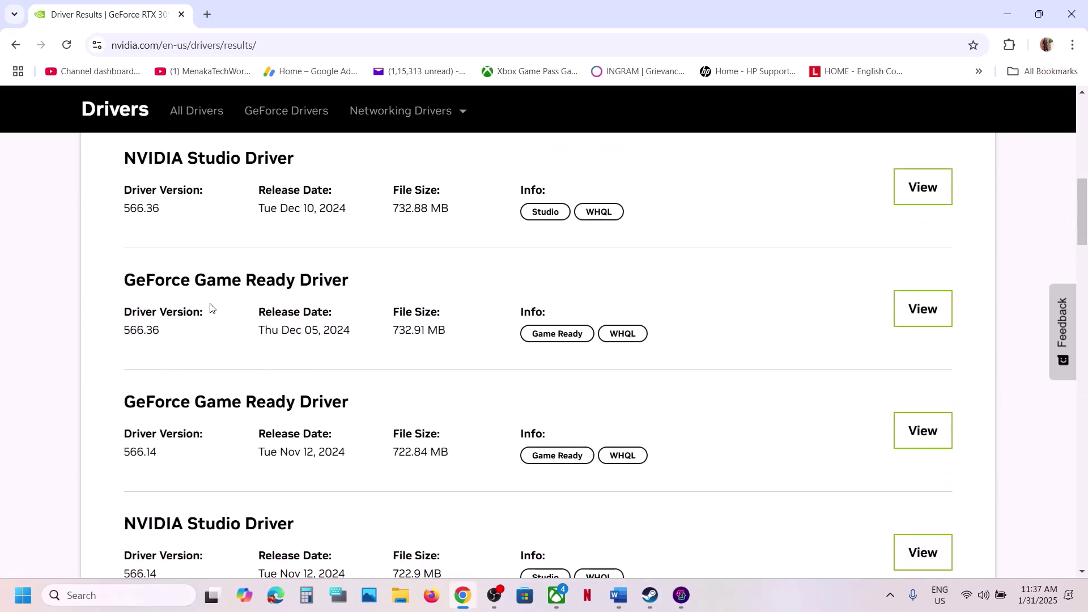
pyautogui.moveTo(124, 329); pyautogui.dragTo(165, 334)
pyautogui.click(924, 306)
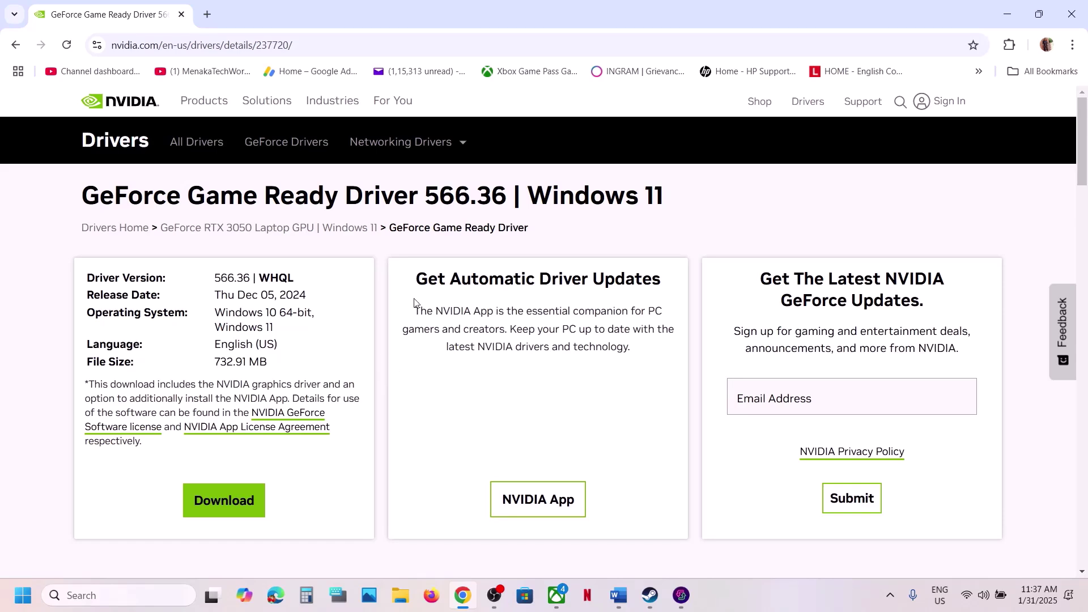
# Show the Windows power options containing Restart and return to the Word notes without choosing any.
pyautogui.click(23, 595)
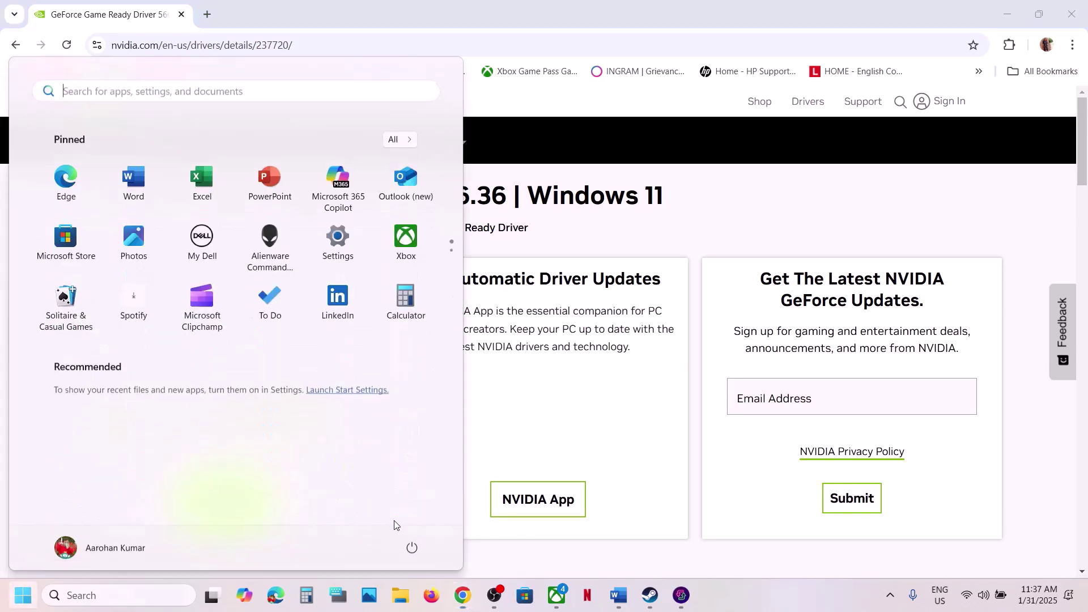
pyautogui.click(412, 546)
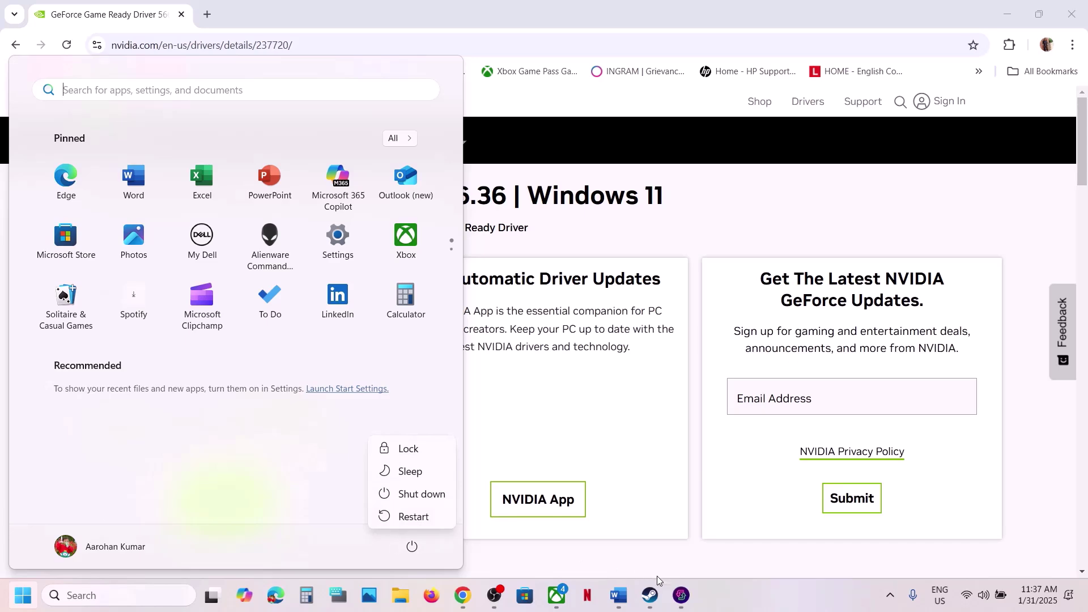
pyautogui.click(651, 595)
pyautogui.click(618, 595)
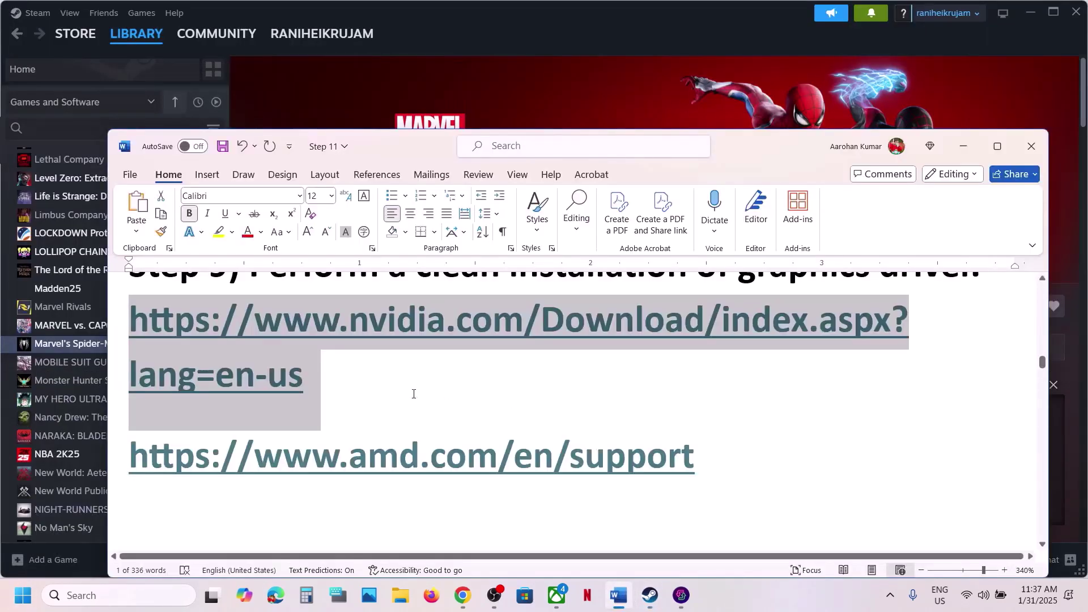
# Copy the AMD optional driver 25.1.1 instruction from Step 12 of the notes.
pyautogui.scroll(-5, 414, 394)
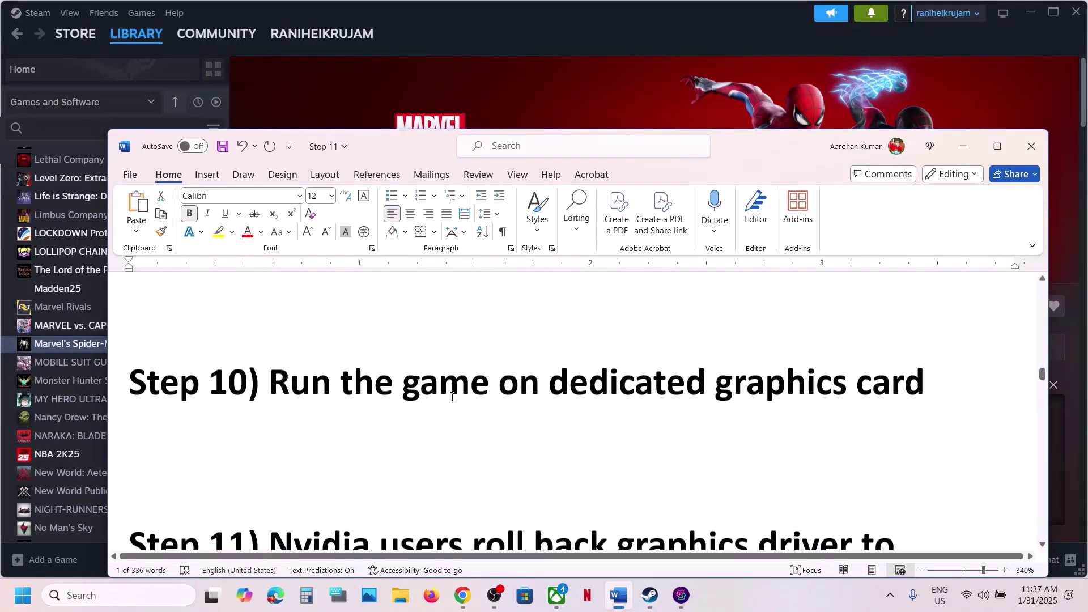
pyautogui.scroll(-5, 452, 397)
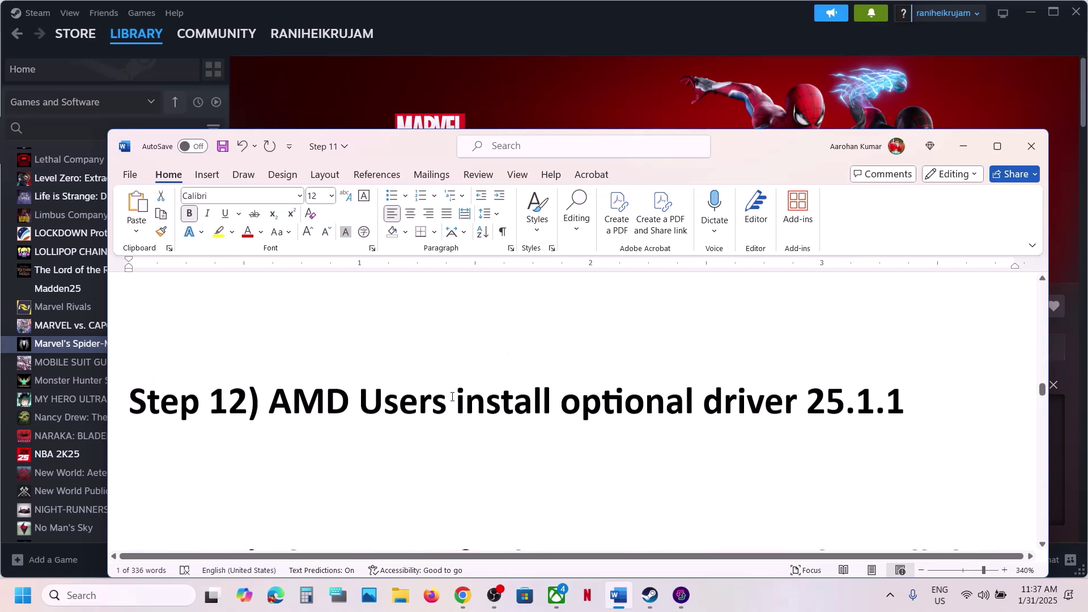
pyautogui.scroll(1, 567, 405)
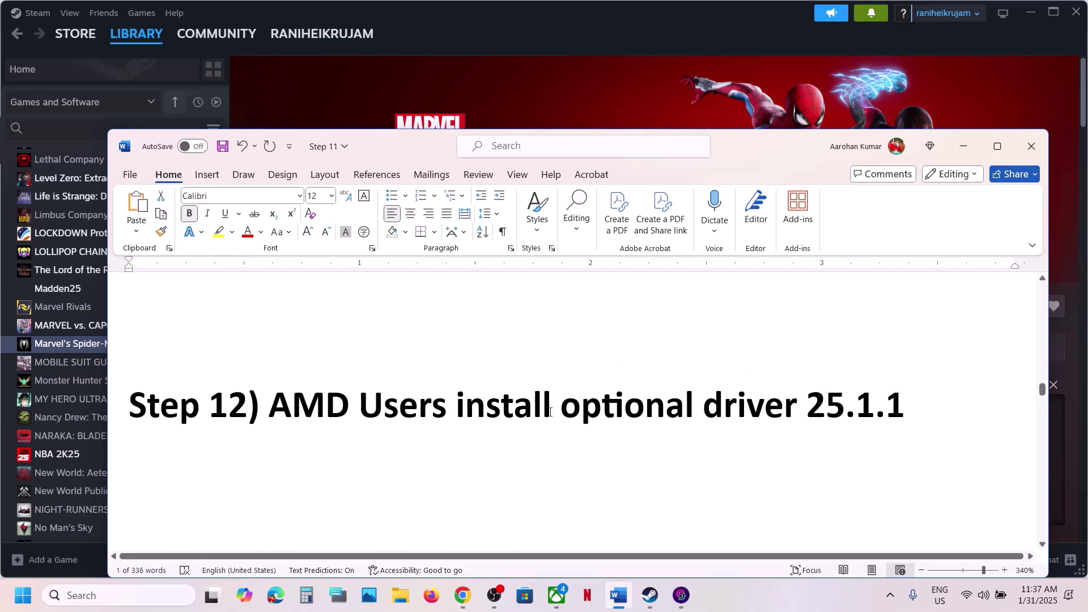
pyautogui.moveTo(926, 399); pyautogui.dragTo(301, 407)
pyautogui.hotkey('ctrl', 'c')
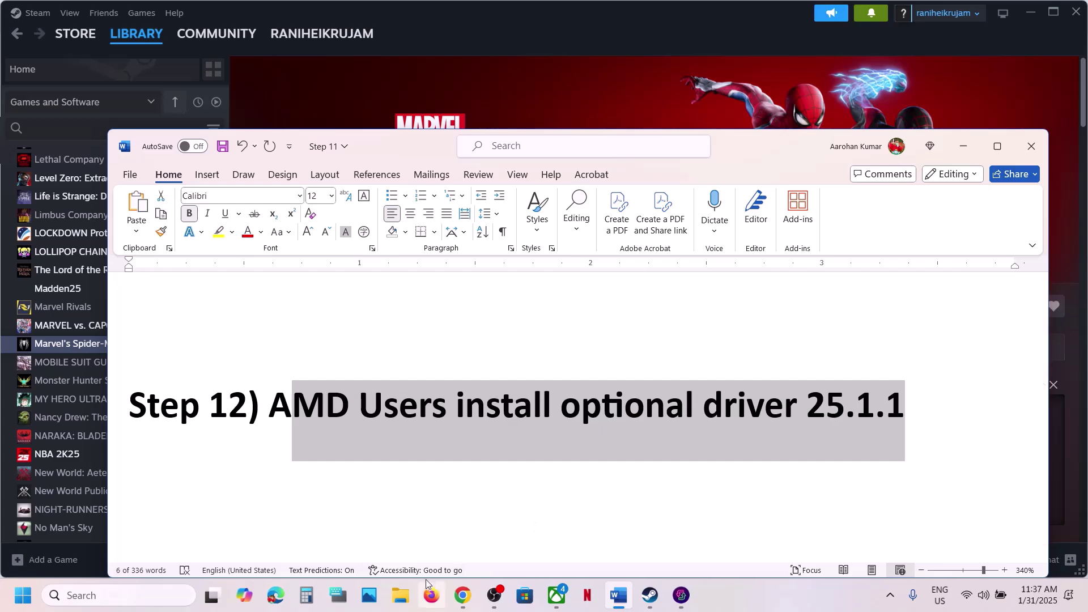
# Search Google in a new Chrome tab for "AMD Users install optional driver 25.1.1", restoring the missing "A" in the pasted text.
pyautogui.click(462, 595)
pyautogui.click(206, 17)
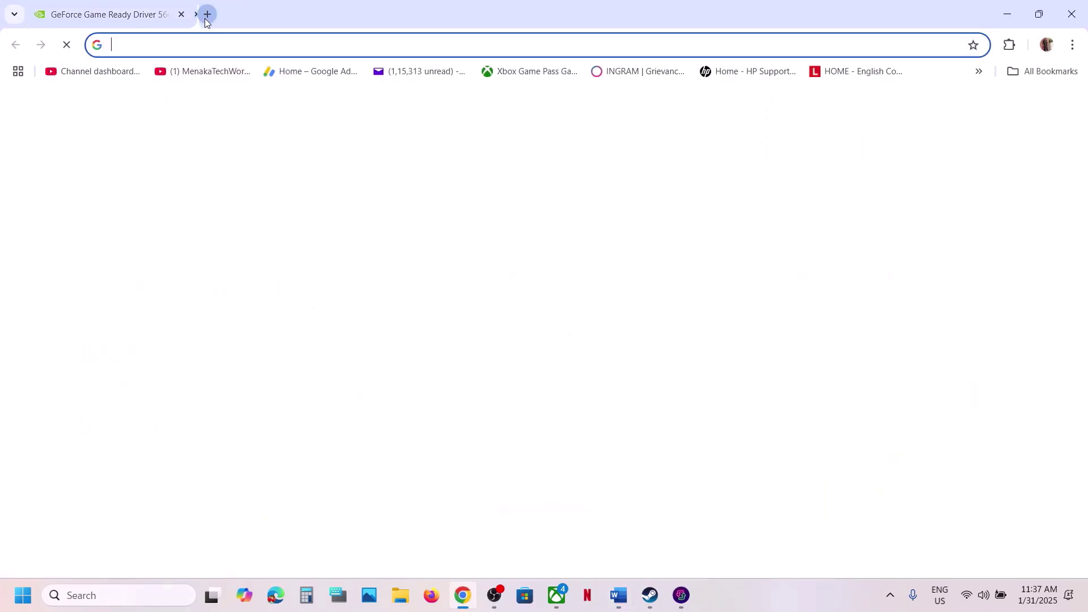
pyautogui.hotkey('ctrl', 'v')
pyautogui.press('Return')
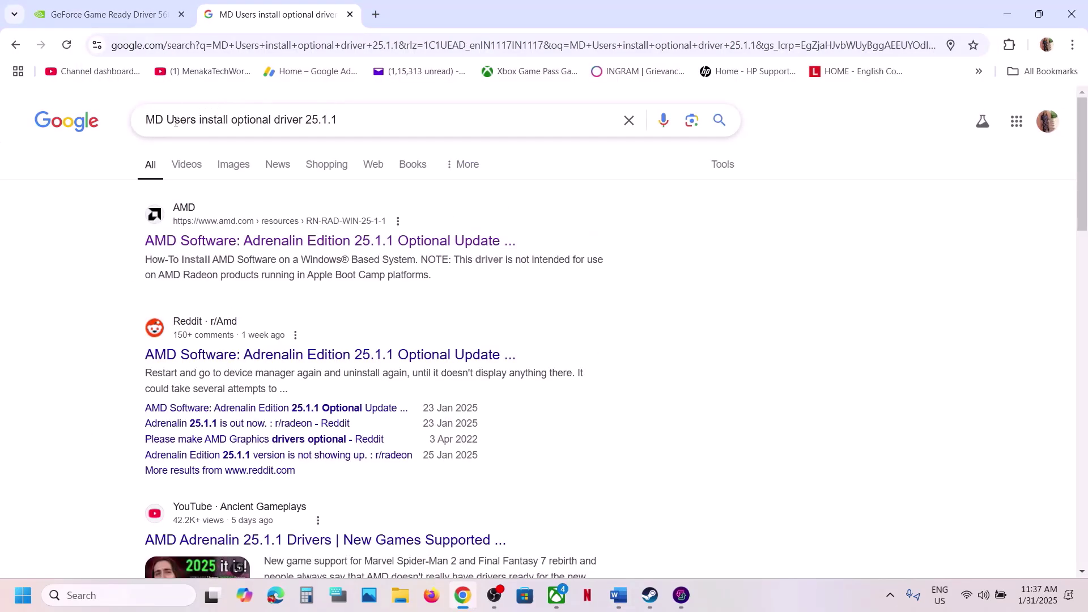
pyautogui.click(147, 118)
pyautogui.write('A')
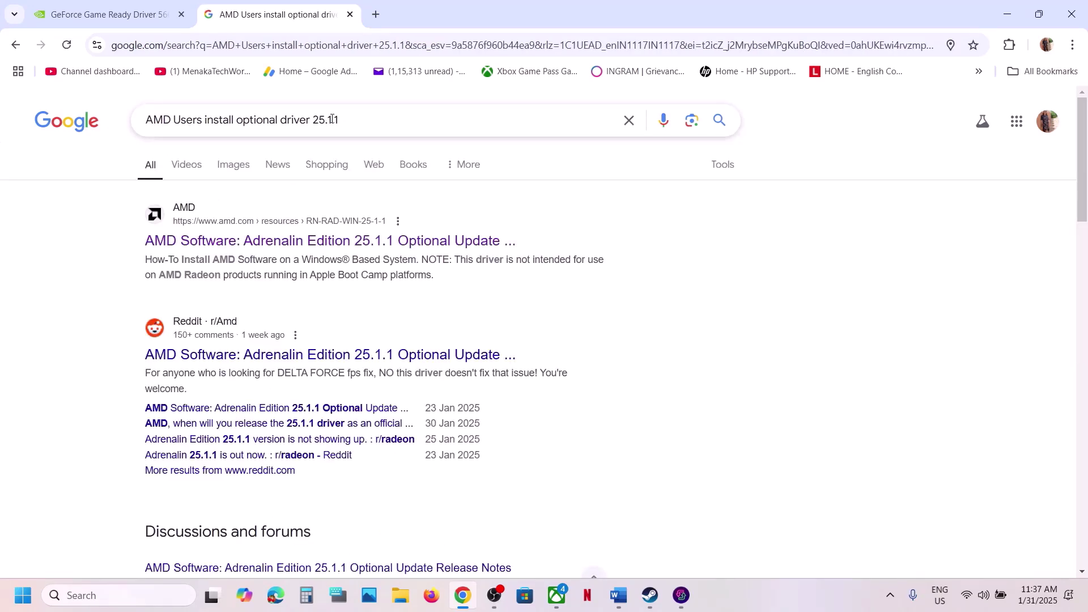
# Review AMD's Adrenalin Edition 25.1.1 Optional Update release notes from Marvel's Spider-Man 2 support to the driver link and return to Word.
pyautogui.click(292, 241)
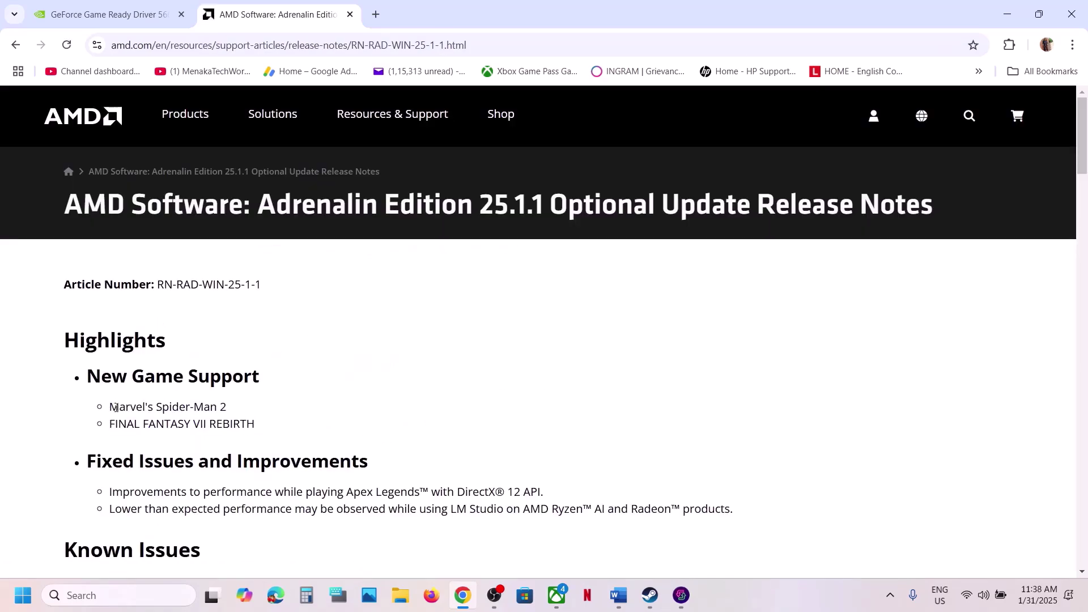
pyautogui.moveTo(115, 408); pyautogui.dragTo(211, 401)
pyautogui.scroll(-10, 234, 397)
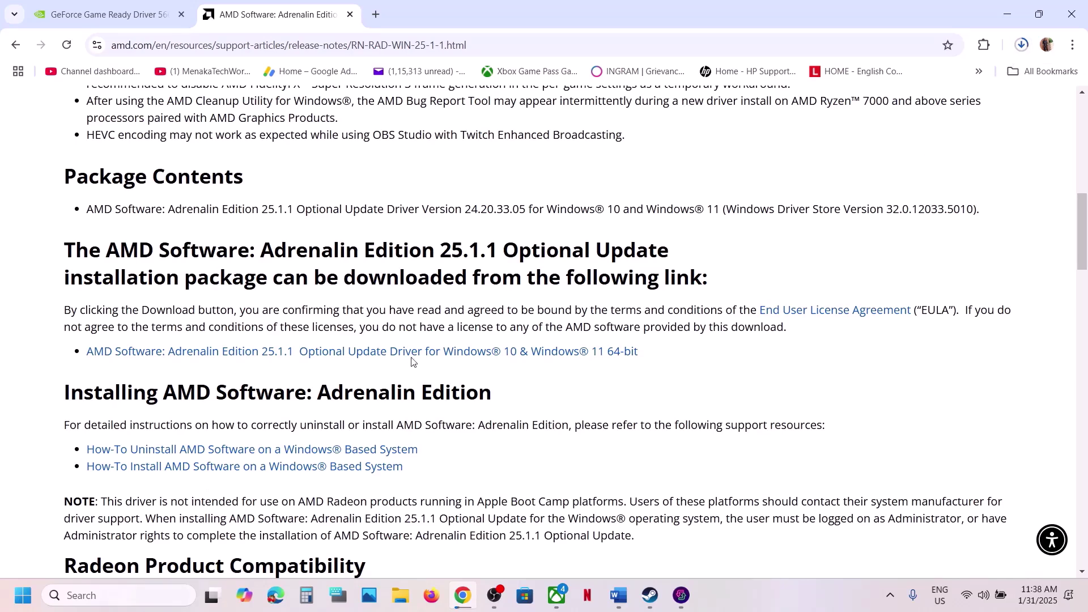
pyautogui.click(655, 599)
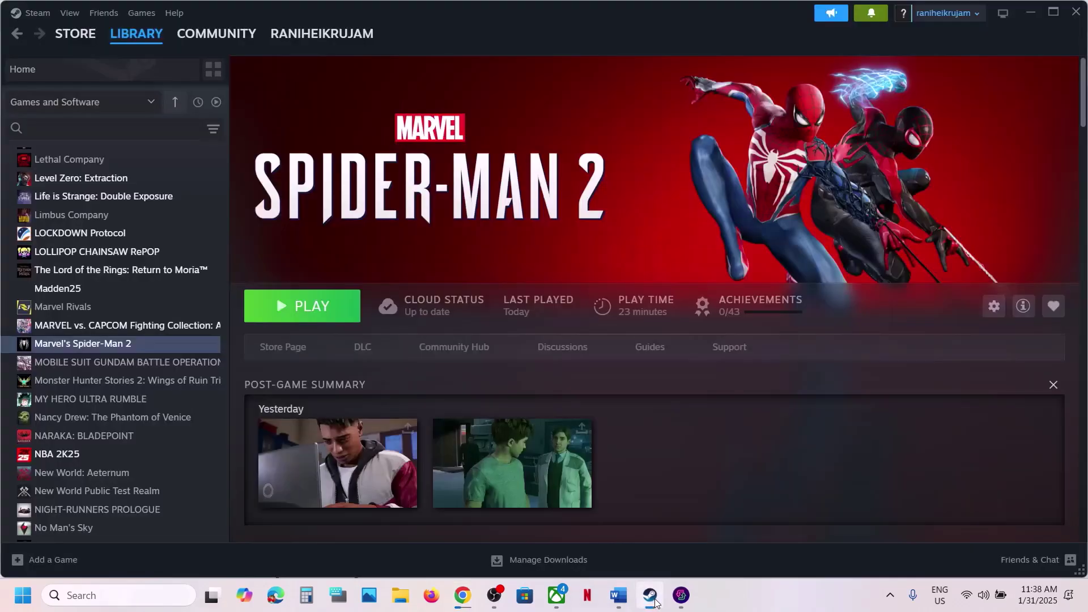
pyautogui.click(619, 607)
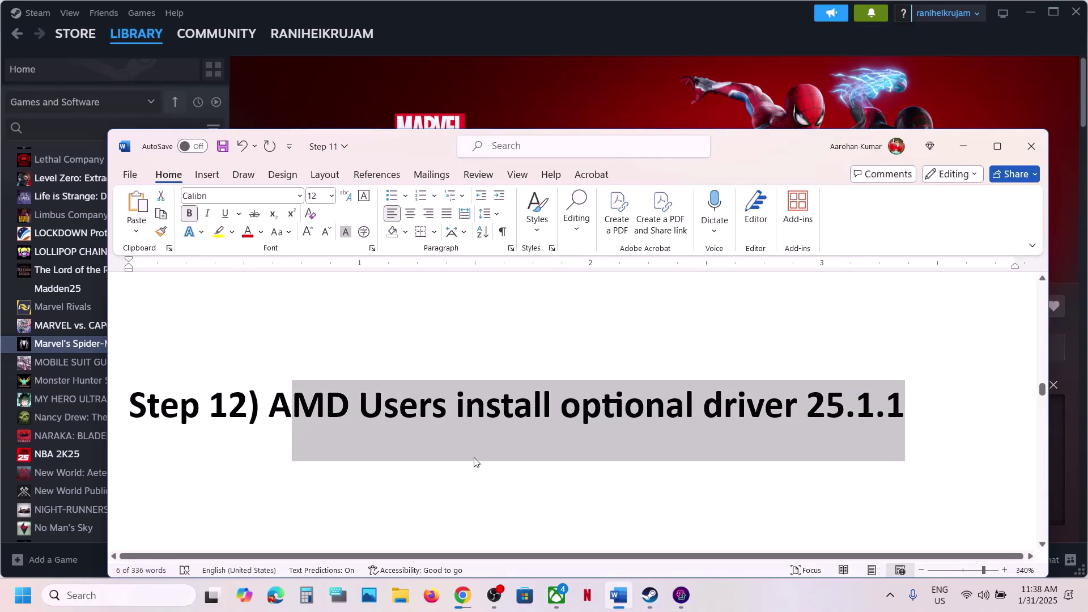
# Bring Step 13 about closing MSI Afterburner and other overclocking applications into view in the notes and maximize the Word window.
pyautogui.scroll(-5, 475, 462)
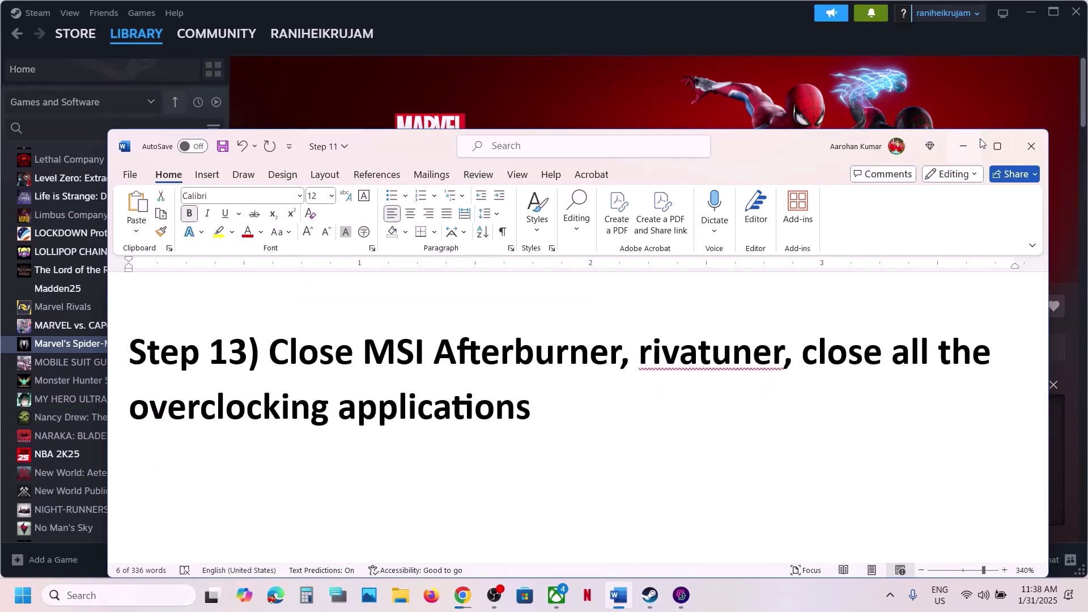
pyautogui.click(965, 146)
pyautogui.click(619, 596)
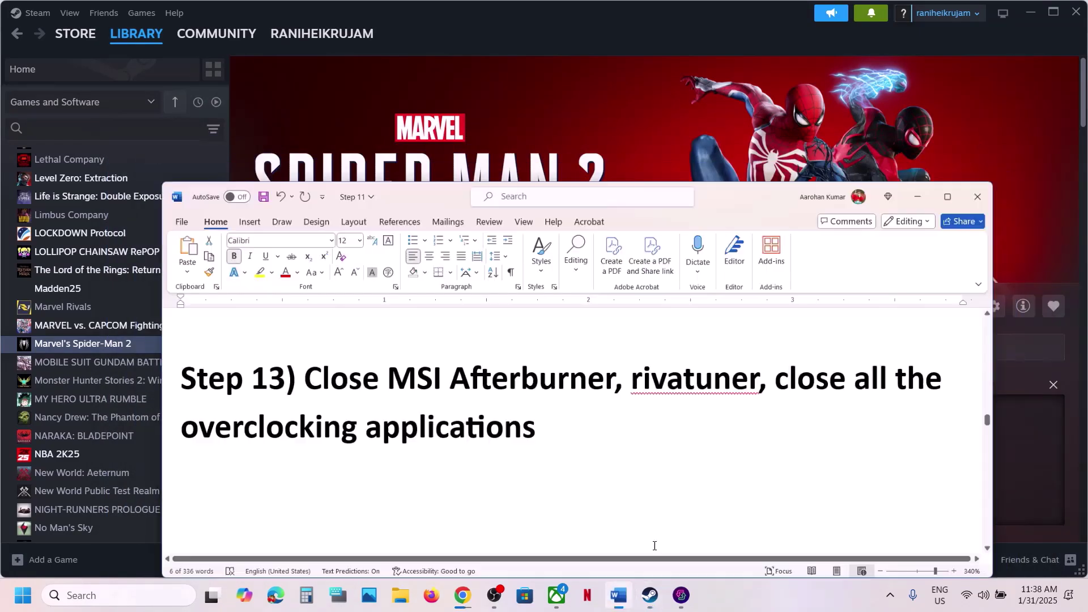
pyautogui.click(1000, 149)
pyautogui.scroll(3, 673, 318)
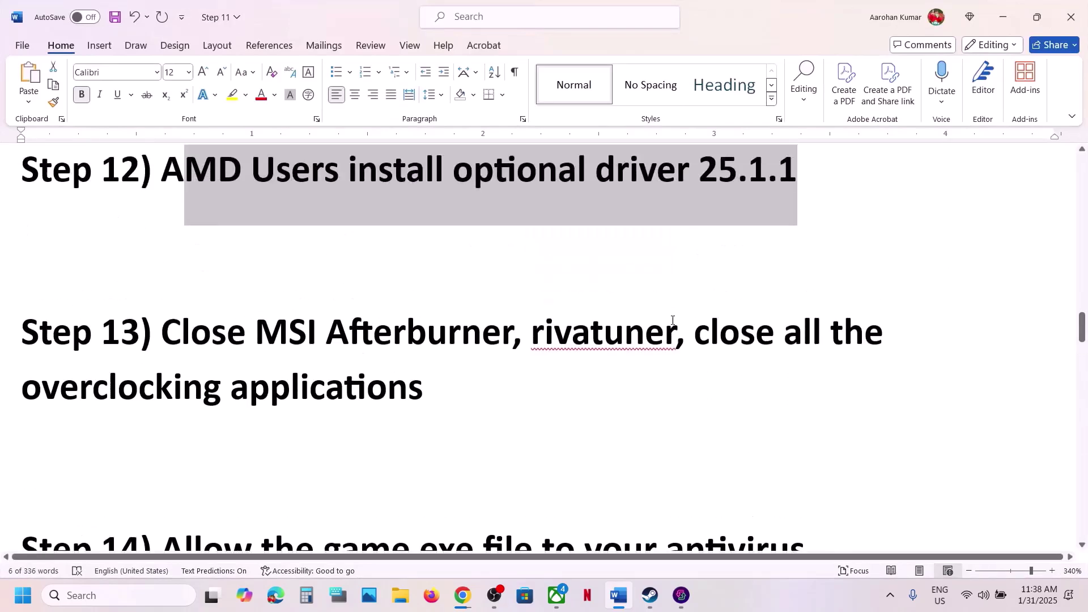
# Launch MSI Afterburner through a Windows search for "msi", then minimize it and close it completely from its background icon.
pyautogui.click(136, 594)
pyautogui.write('msi')
pyautogui.press('Return')
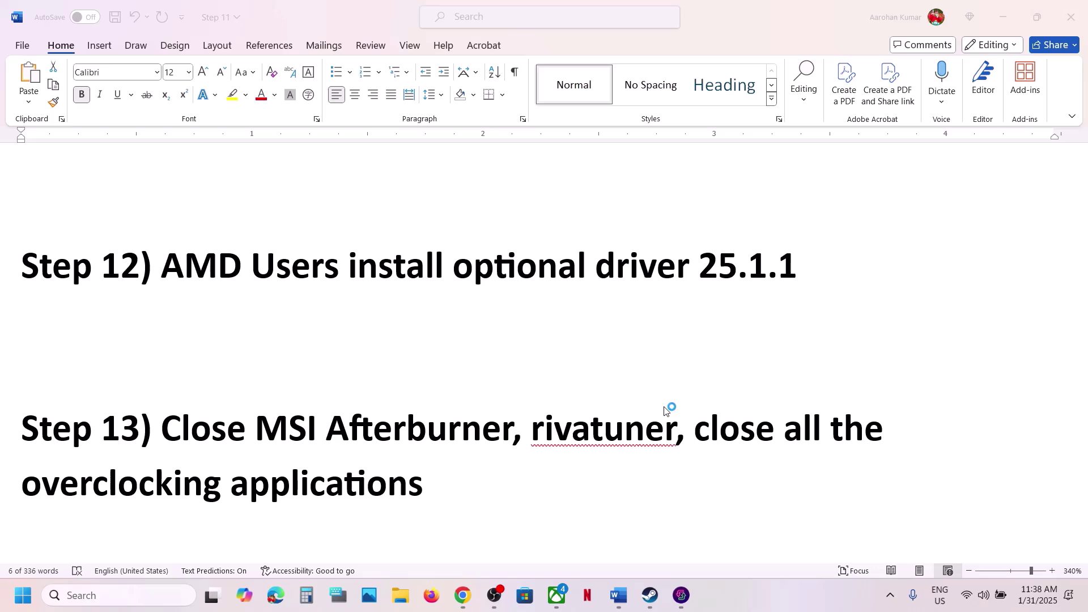
pyautogui.click(888, 601)
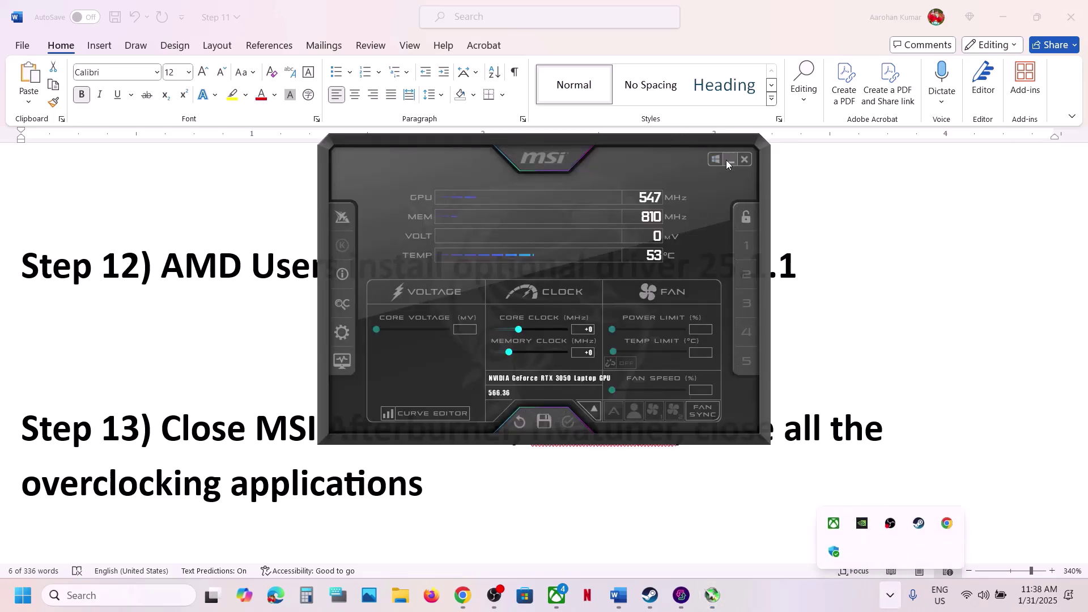
pyautogui.click(727, 160)
pyautogui.rightClick(891, 527)
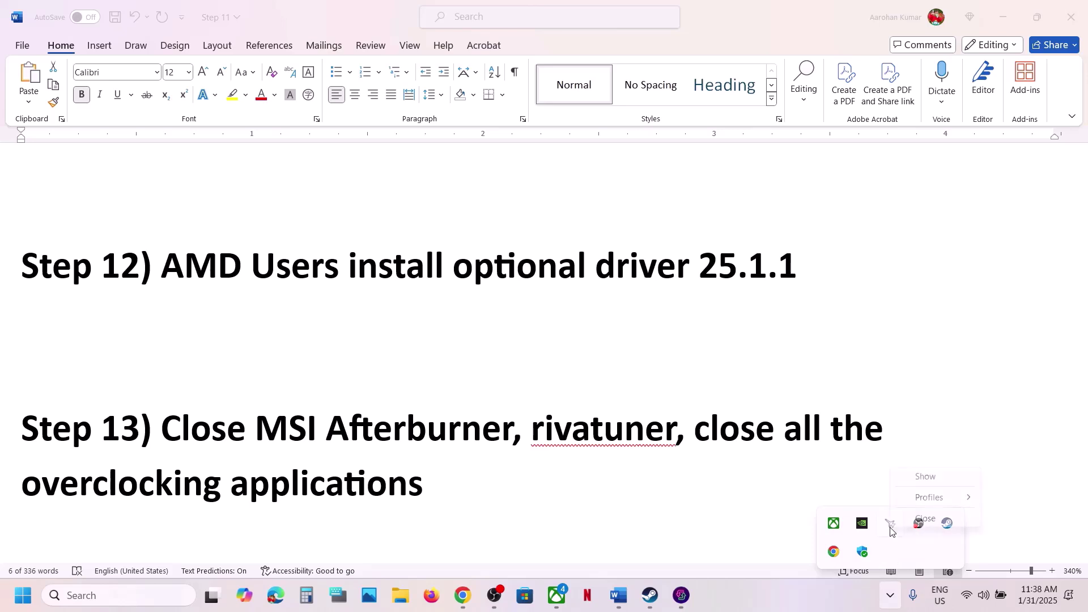
pyautogui.click(920, 519)
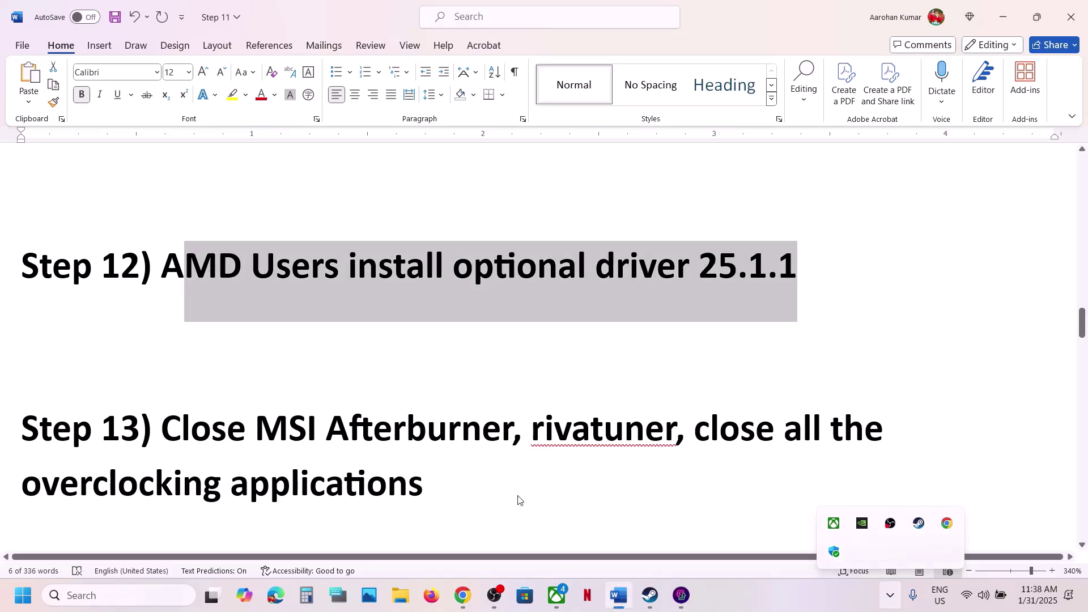
# Highlight "close all the overclocking applications" in Step 13 of the Word notes, then the antivirus and Windows Security instruction in Step 14.
pyautogui.moveTo(697, 431); pyautogui.dragTo(316, 459)
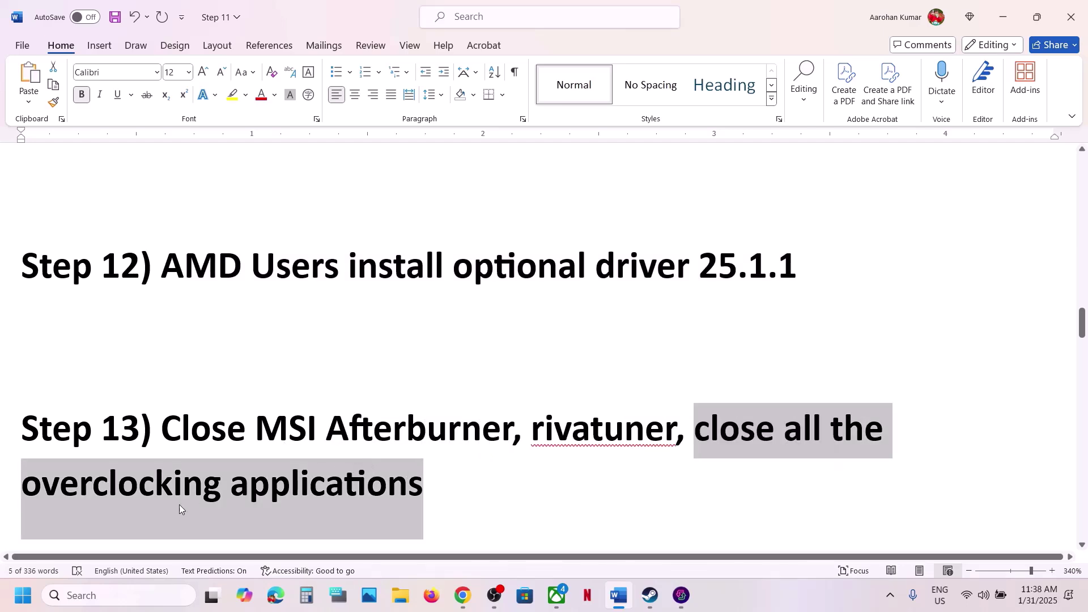
pyautogui.click(382, 475)
pyautogui.scroll(-5, 381, 473)
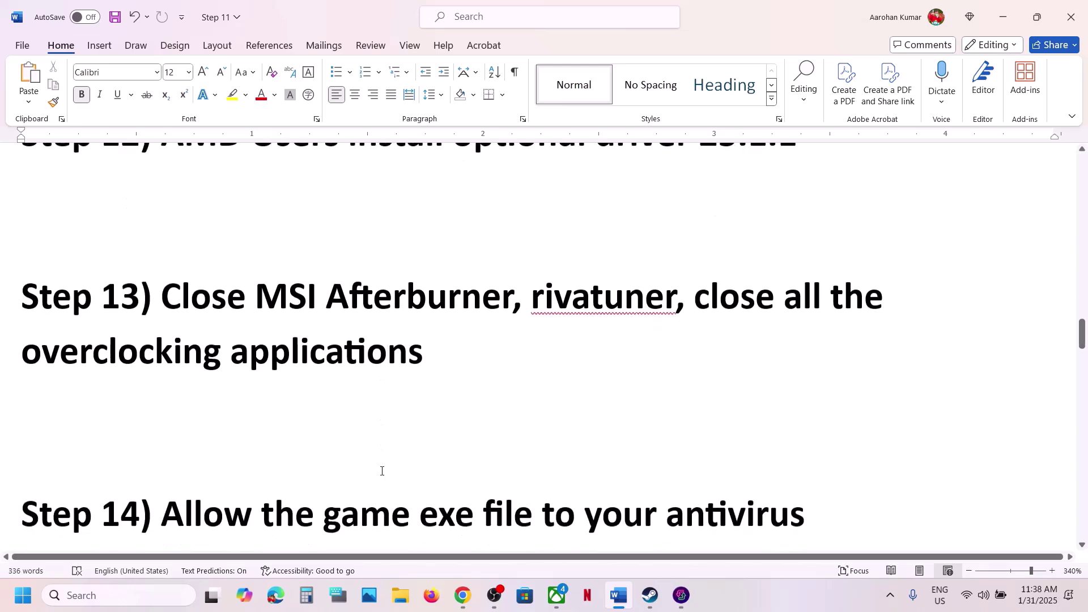
pyautogui.moveTo(178, 394); pyautogui.dragTo(164, 441)
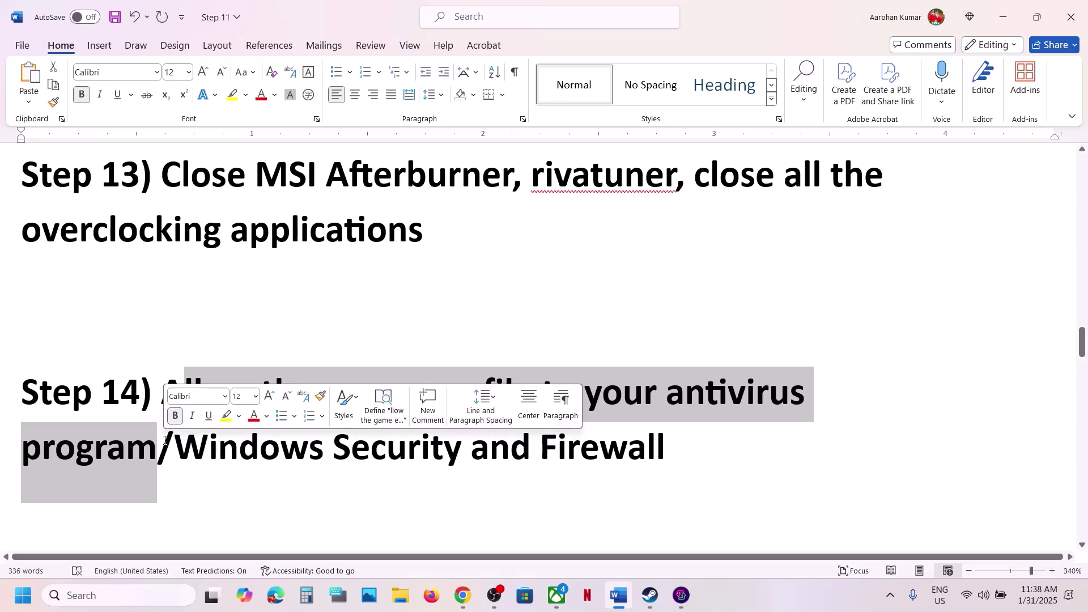
pyautogui.press('Right')
pyautogui.moveTo(170, 399); pyautogui.dragTo(440, 445)
# Open the allowed apps page for Controlled folder access under Ransomware protection in Windows Security, starting from Windows Settings.
pyautogui.press('super+i')
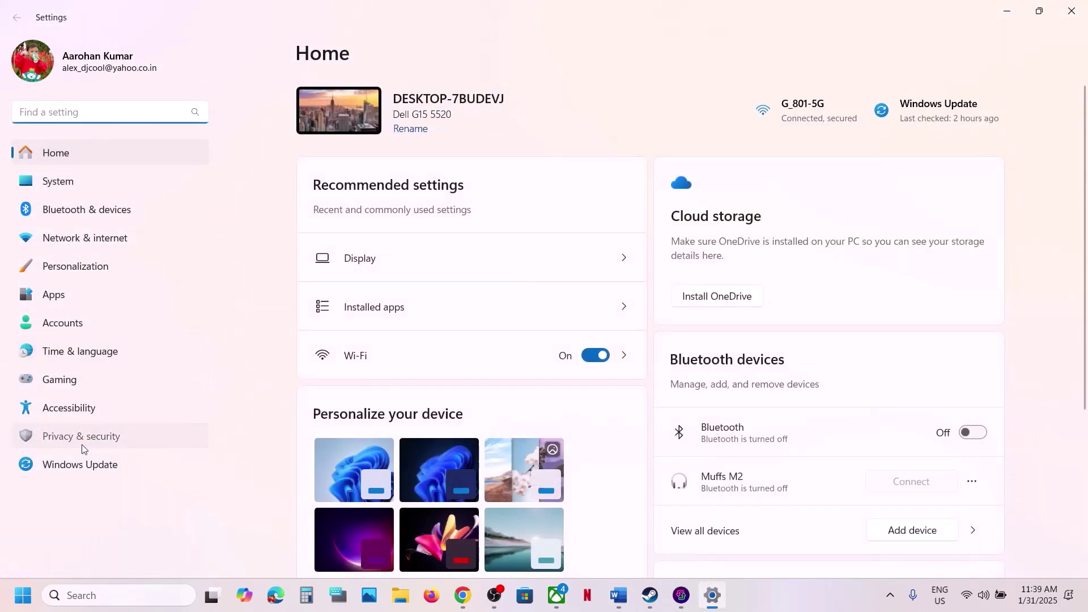
pyautogui.click(81, 438)
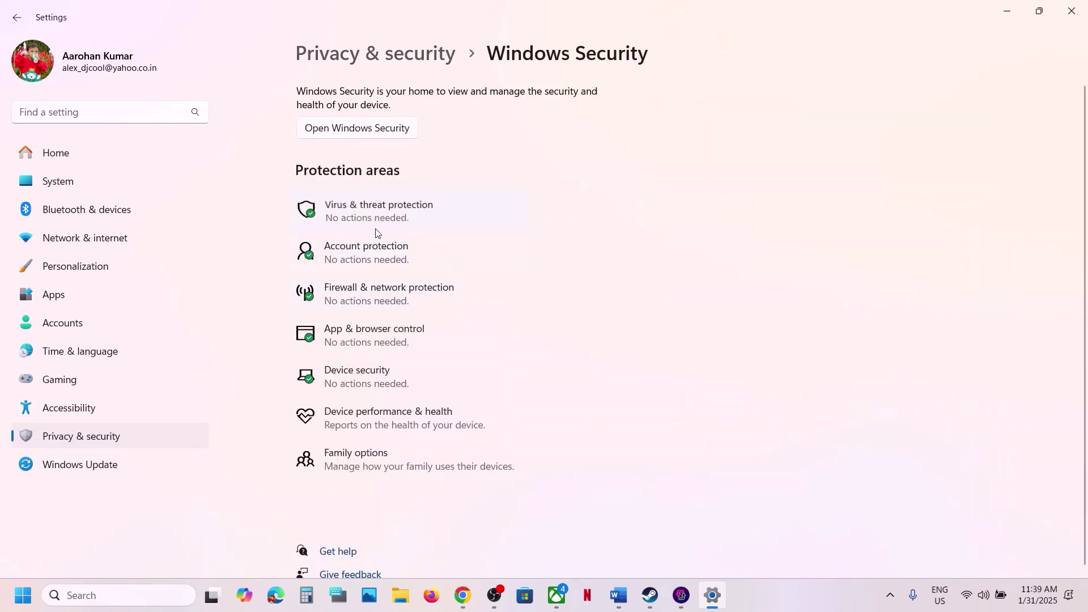
pyautogui.click(378, 232)
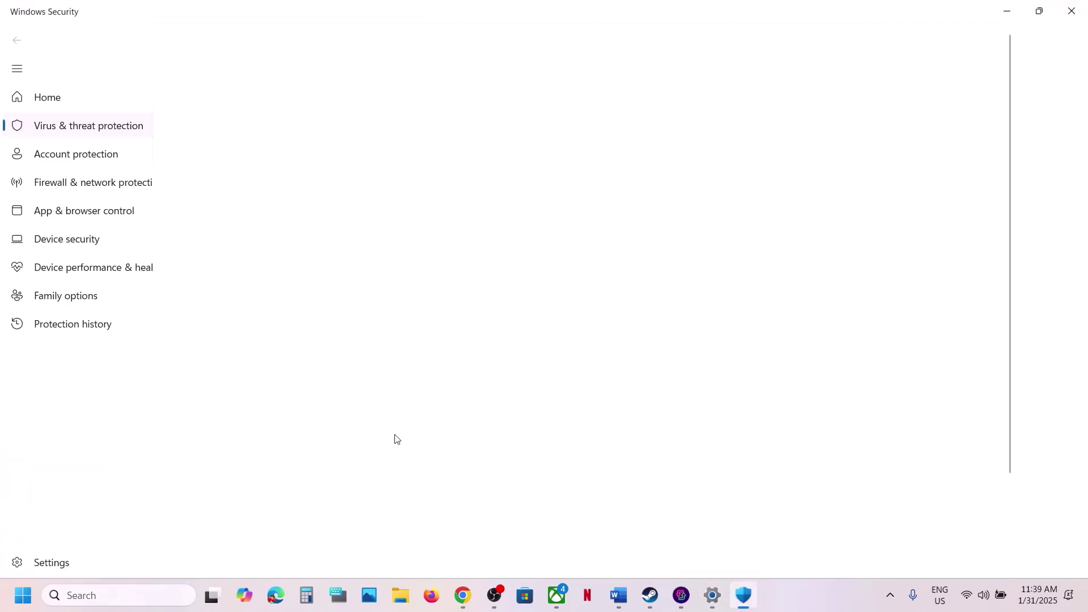
pyautogui.scroll(-3, 393, 440)
pyautogui.click(332, 526)
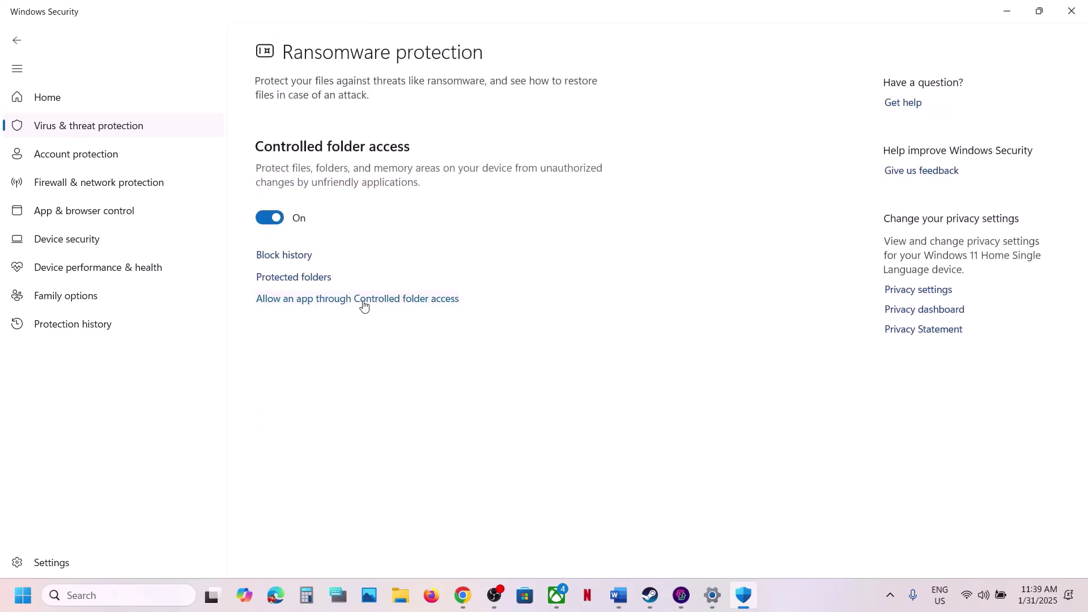
pyautogui.click(364, 304)
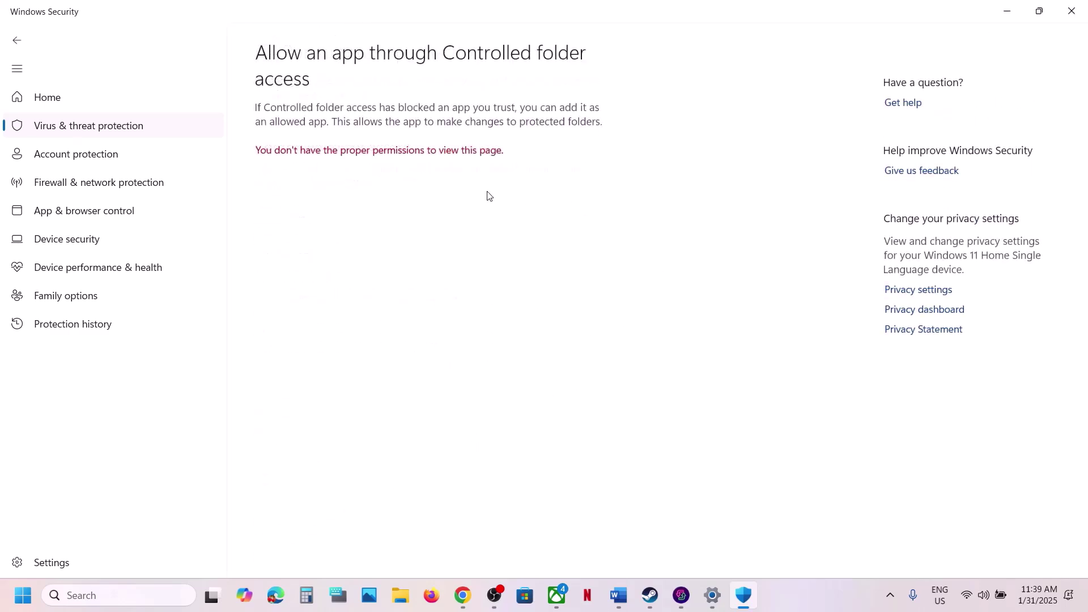
# Add the Spider-Man2 application from the Marvel's Spider-Man 2 installation folder as an allowed app for Controlled folder access.
pyautogui.scroll(-2, 403, 161)
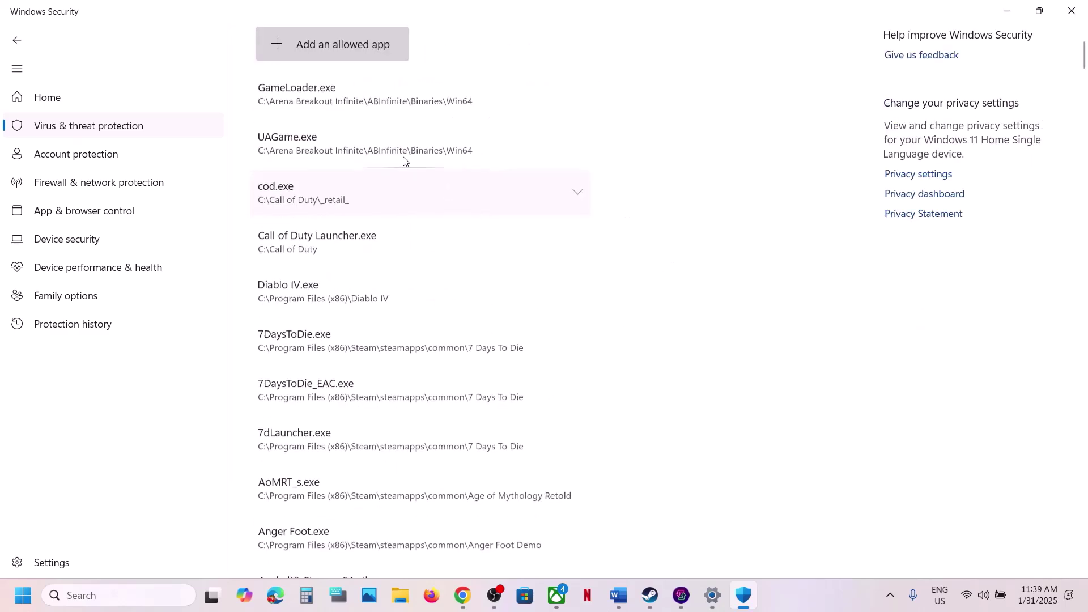
pyautogui.click(341, 49)
pyautogui.click(339, 101)
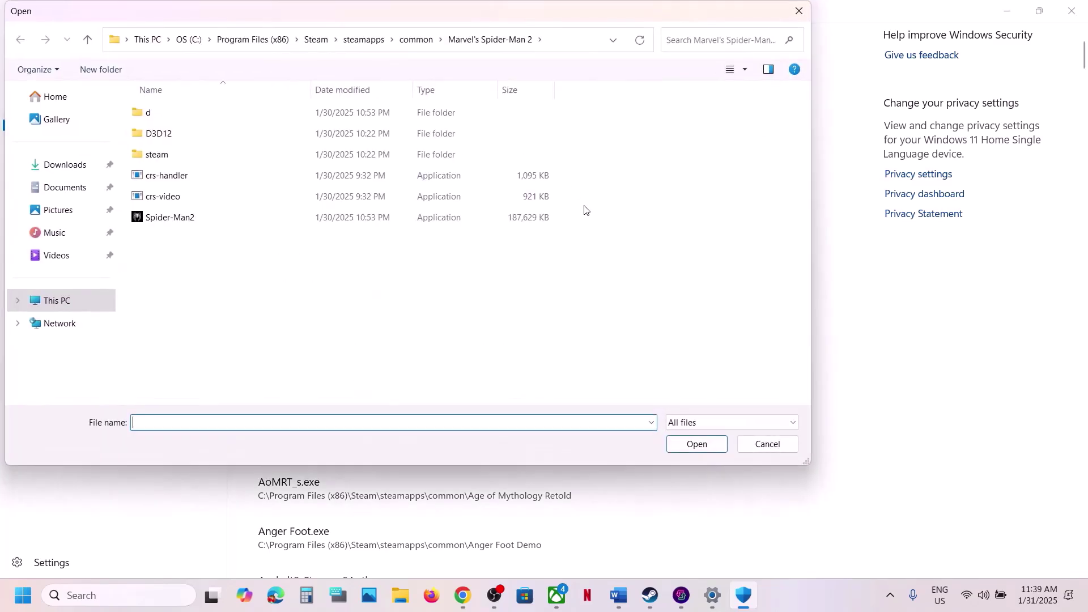
pyautogui.click(183, 220)
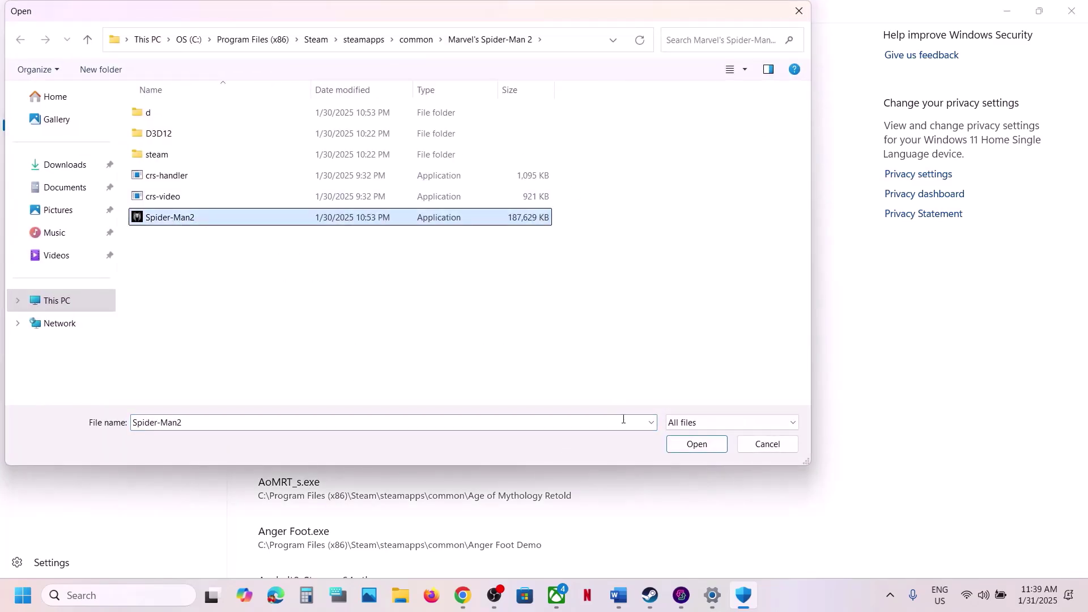
pyautogui.click(697, 444)
# Open the Windows Defender Firewall list of allowed apps in Control Panel, found through a Windows search for "control".
pyautogui.click(84, 595)
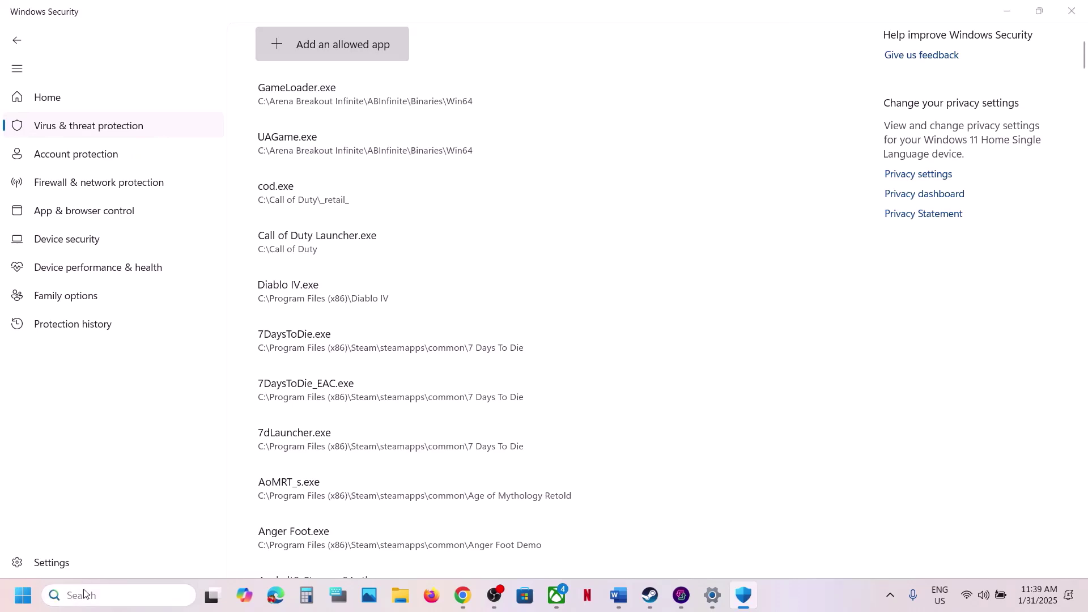
pyautogui.write('control')
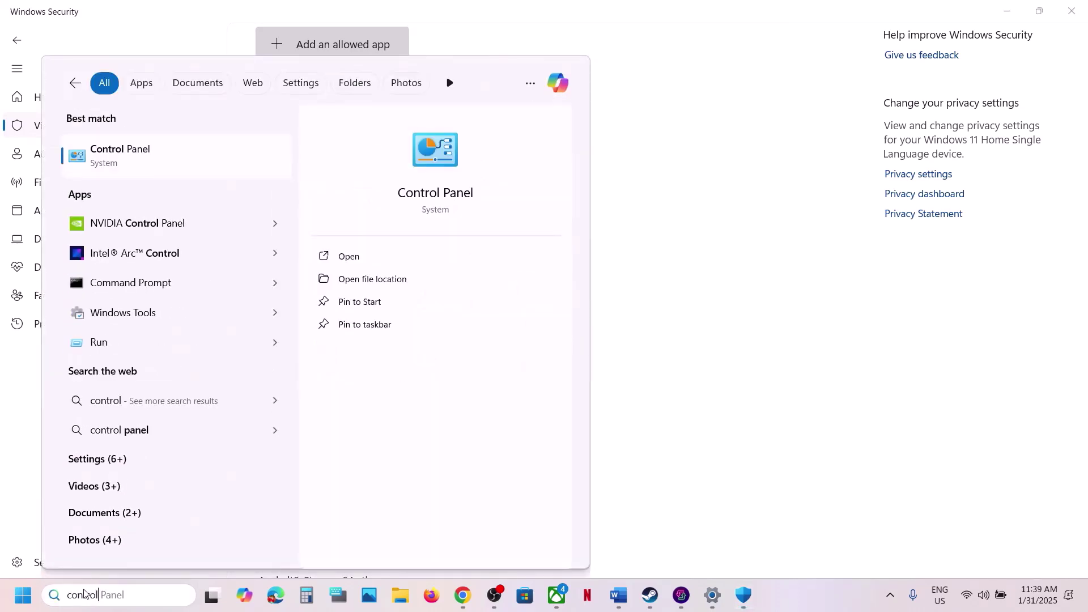
pyautogui.press('Return')
pyautogui.click(390, 112)
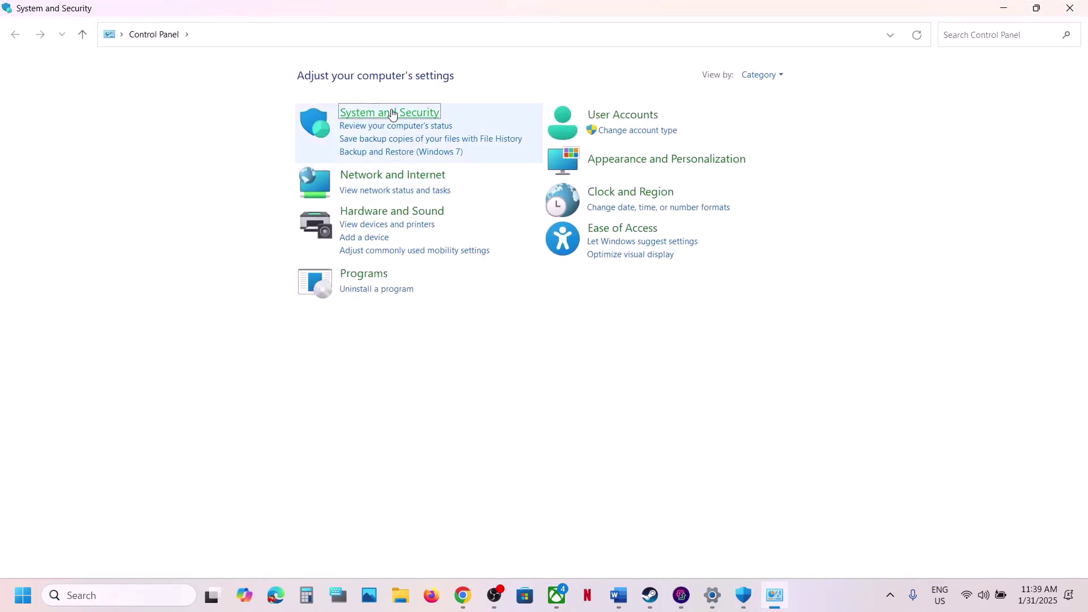
pyautogui.click(264, 126)
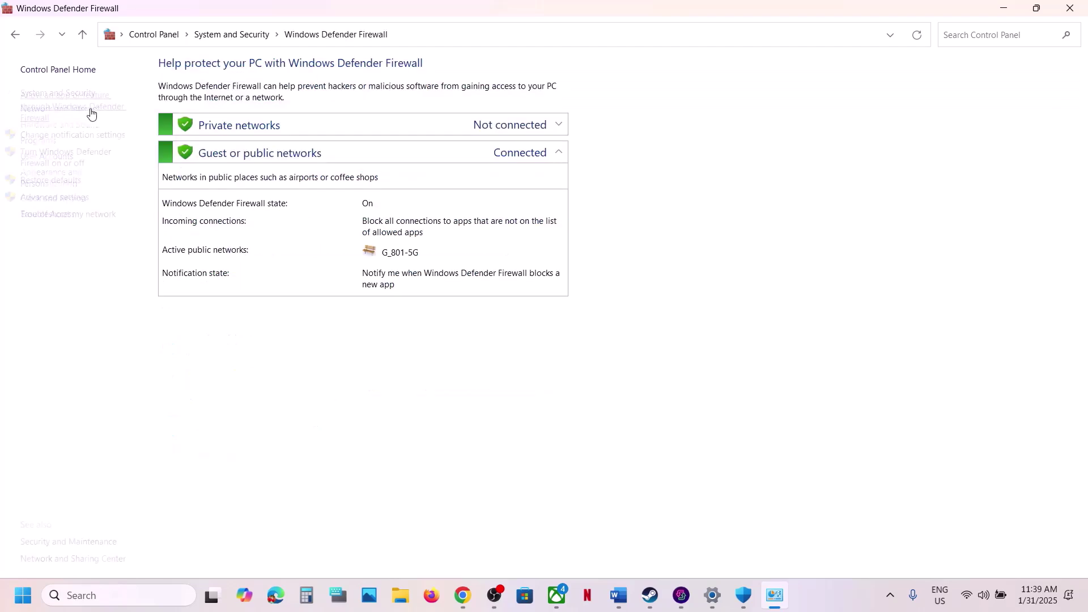
pyautogui.click(91, 111)
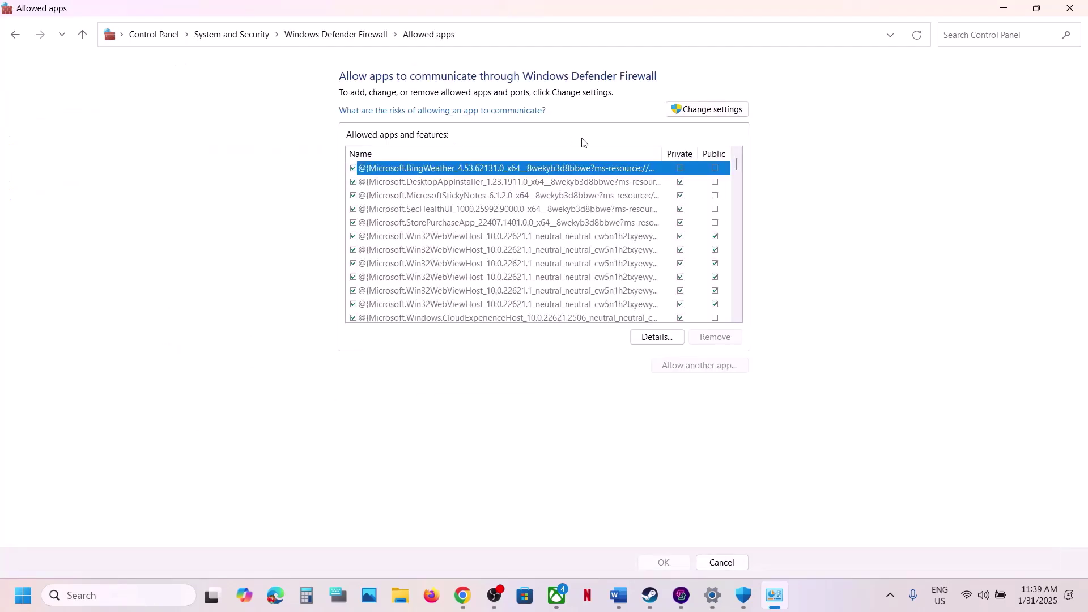
# Try to add the Spider-Man2 application from the game's installation folder to the firewall's allowed apps and close the dialog.
pyautogui.click(718, 111)
pyautogui.click(704, 365)
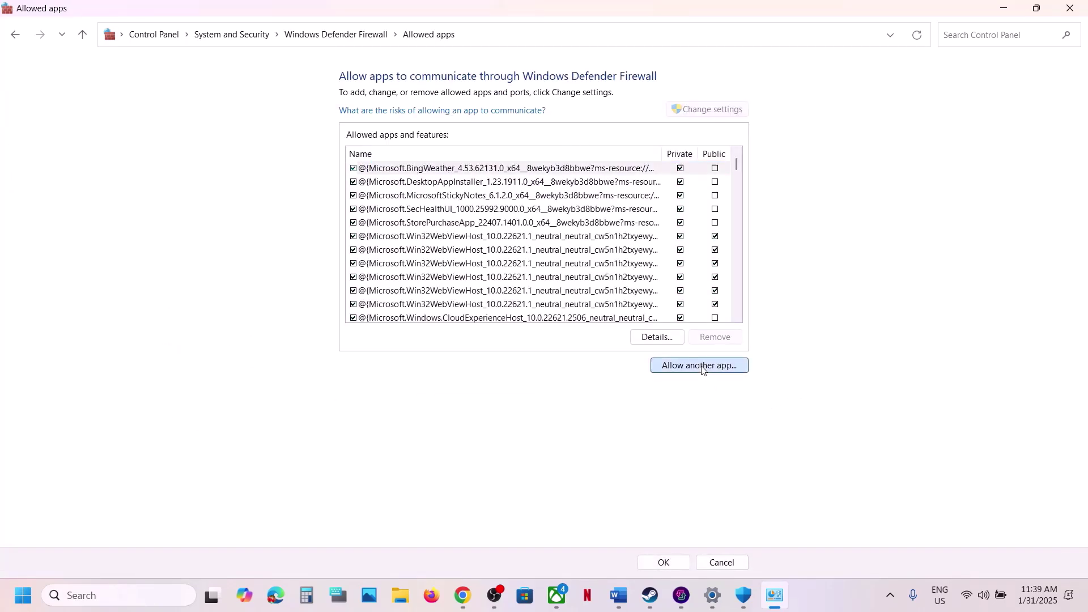
pyautogui.click(651, 362)
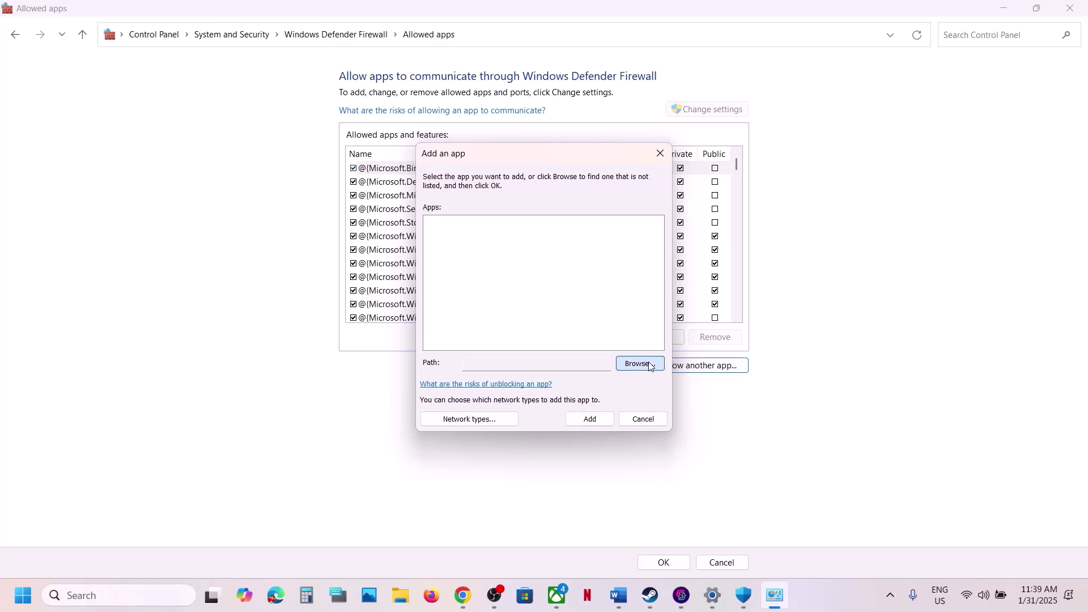
pyautogui.click(630, 350)
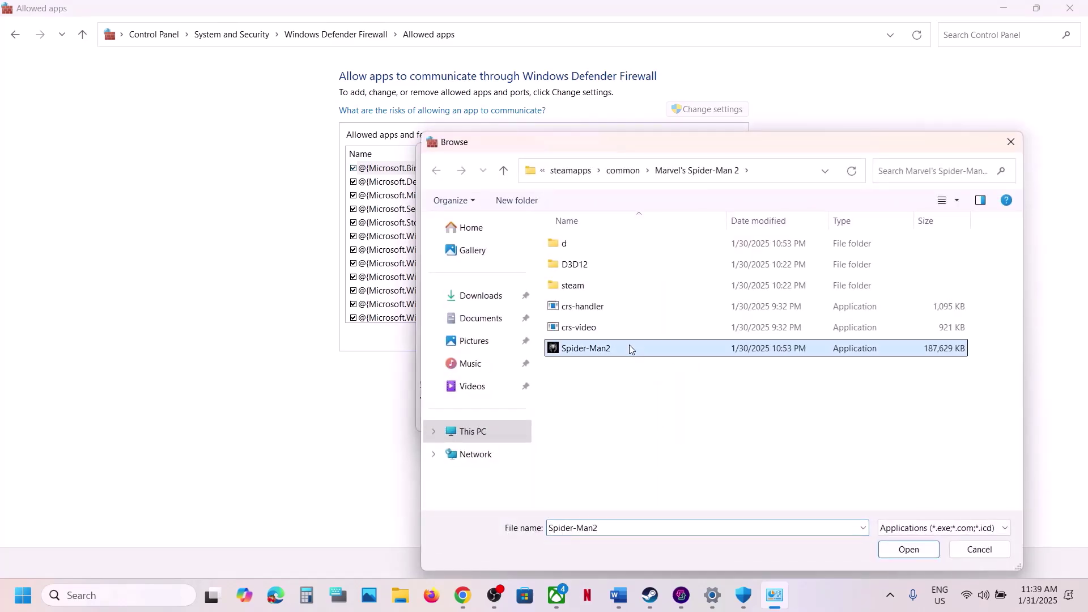
pyautogui.click(900, 548)
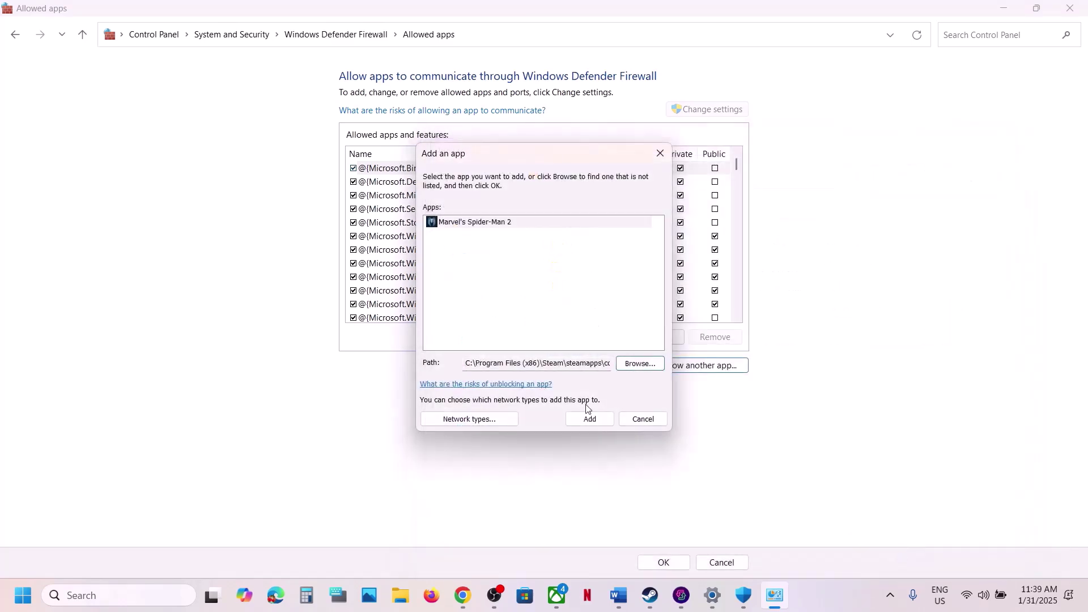
pyautogui.click(588, 418)
pyautogui.click(634, 348)
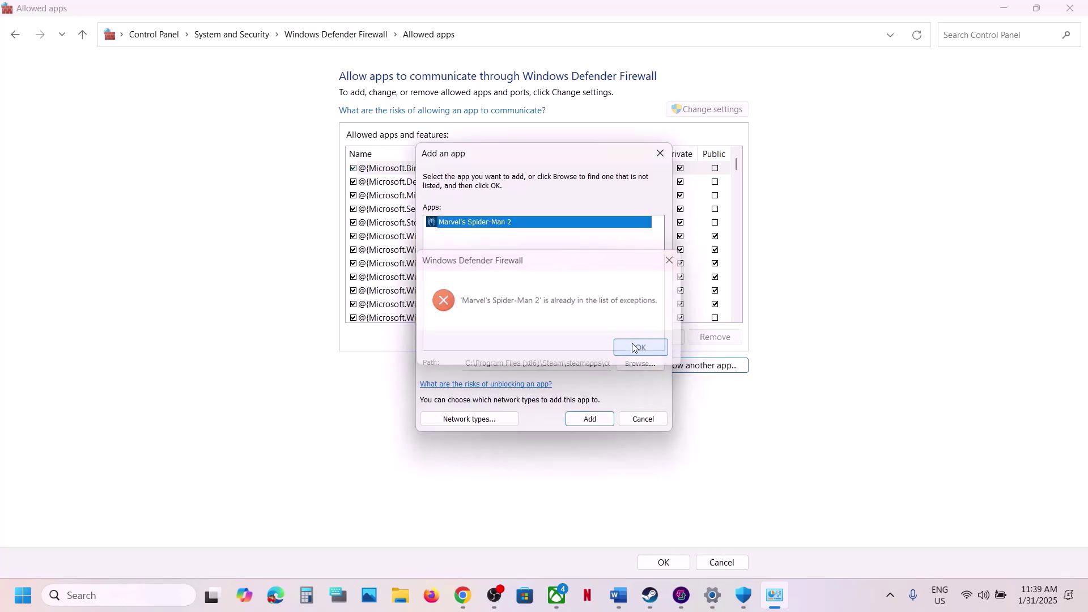
pyautogui.click(660, 153)
# Locate and select the Marvel's Spider-Man 2 entry in the firewall's list of allowed apps and features.
pyautogui.click(495, 234)
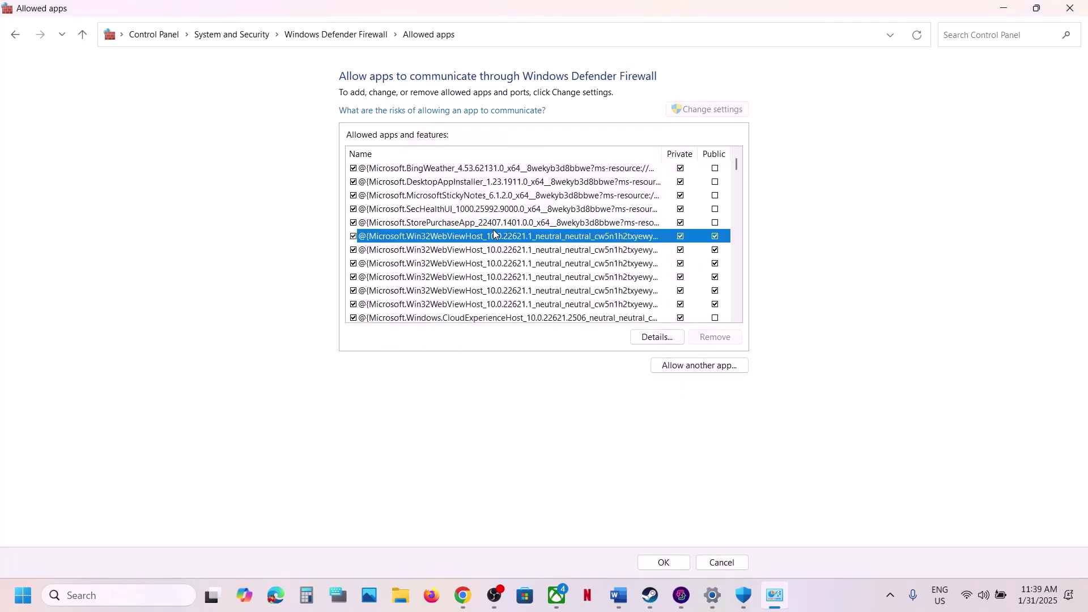
pyautogui.press('m')
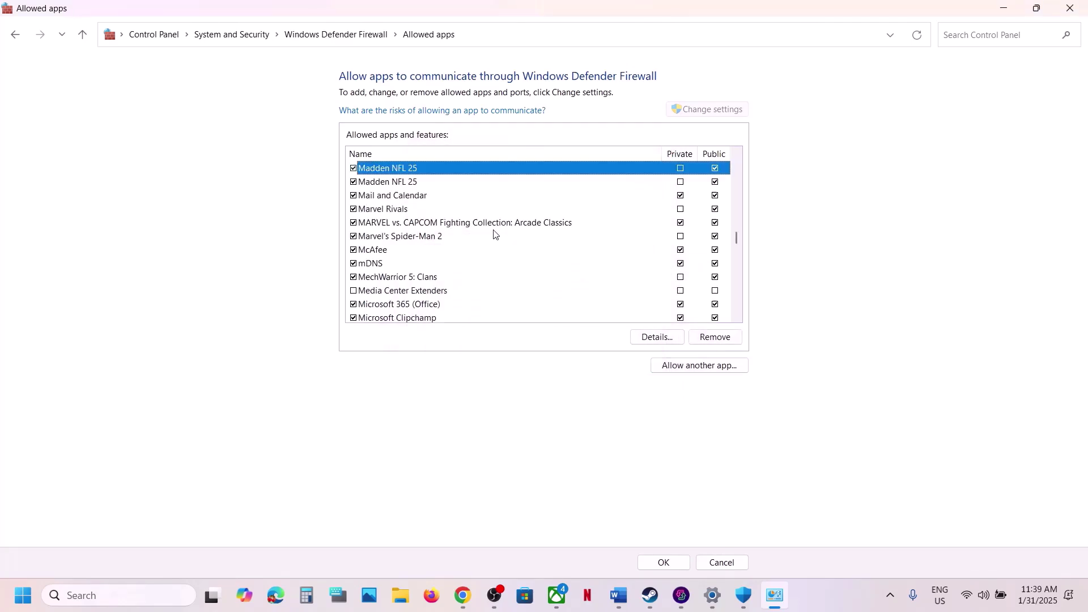
pyautogui.click(407, 235)
# Close Control Panel, Windows Security and Settings to return to the Word notes.
pyautogui.click(1070, 8)
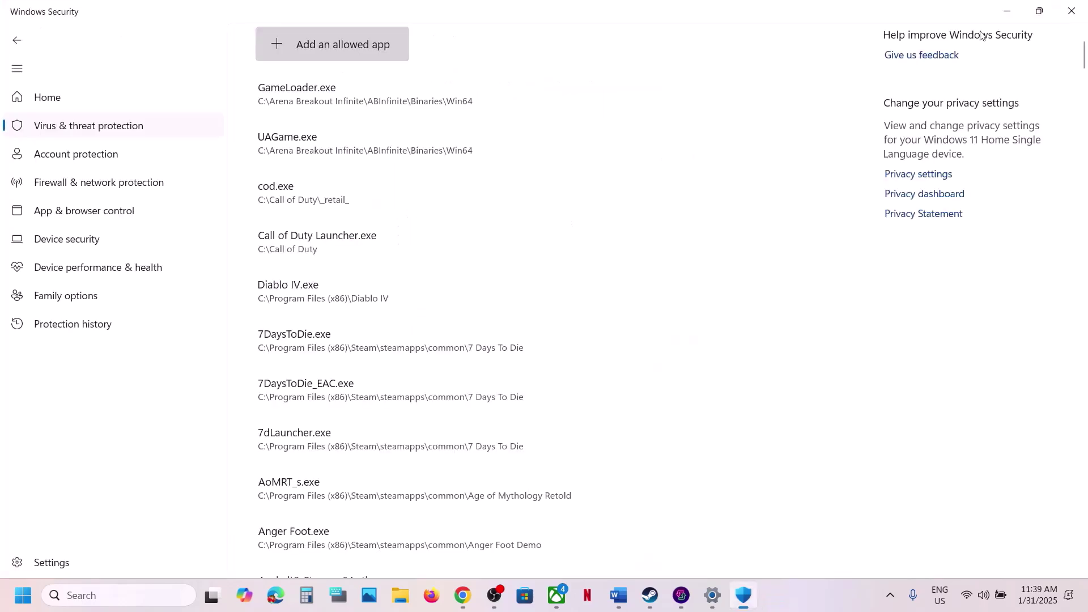
pyautogui.click(1073, 12)
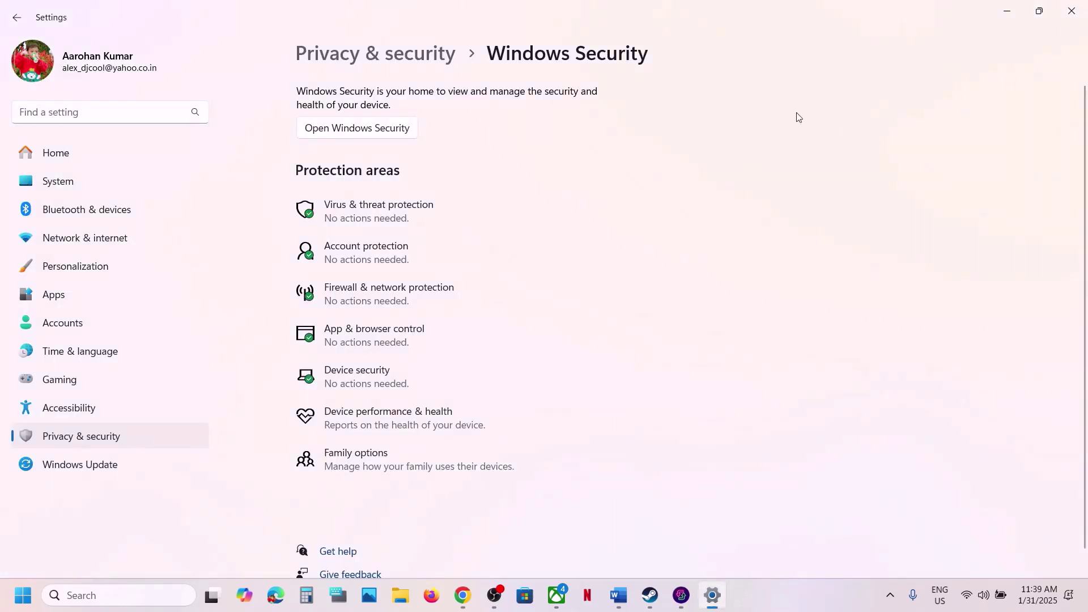
pyautogui.click(1072, 11)
# Highlight the Step 15 run-as-administrator instruction in the notes and open Marvel's Spider-Man 2's local files folder from the Steam library.
pyautogui.scroll(-3, 571, 307)
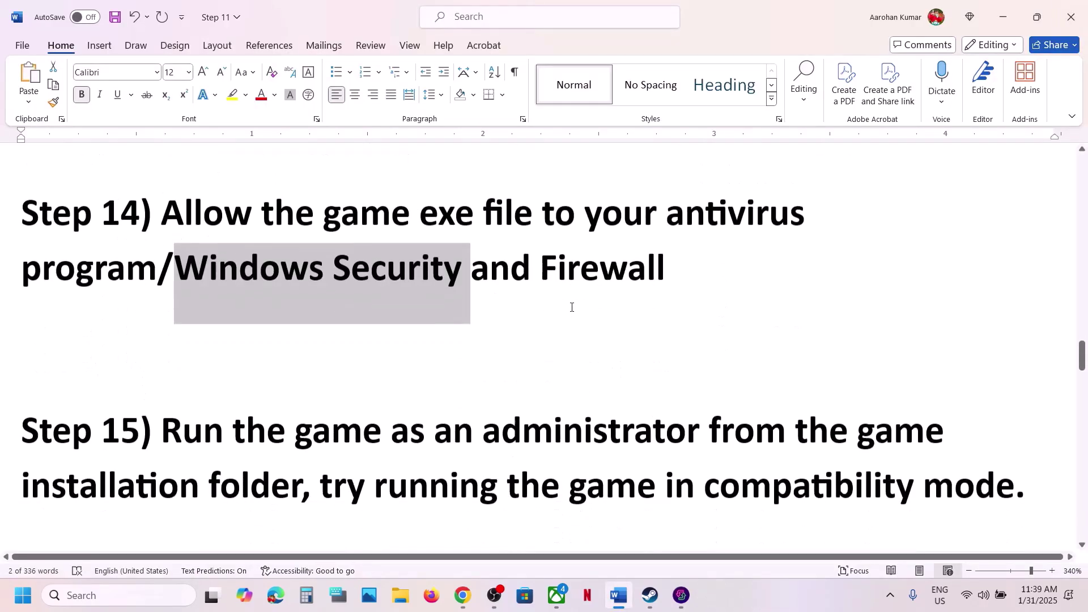
pyautogui.moveTo(202, 391); pyautogui.dragTo(300, 443)
pyautogui.click(650, 595)
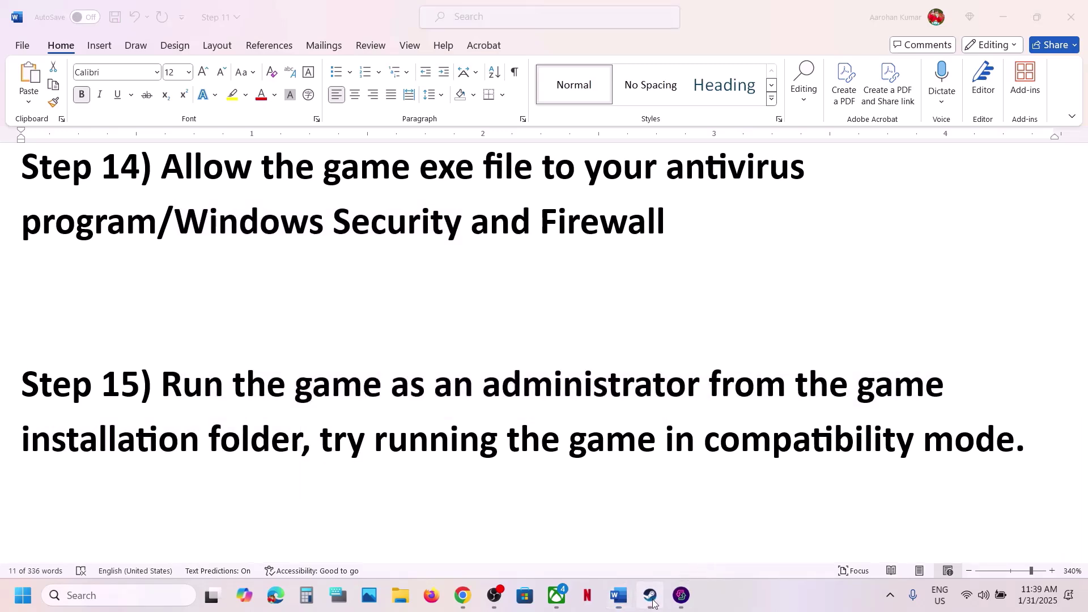
pyautogui.rightClick(108, 348)
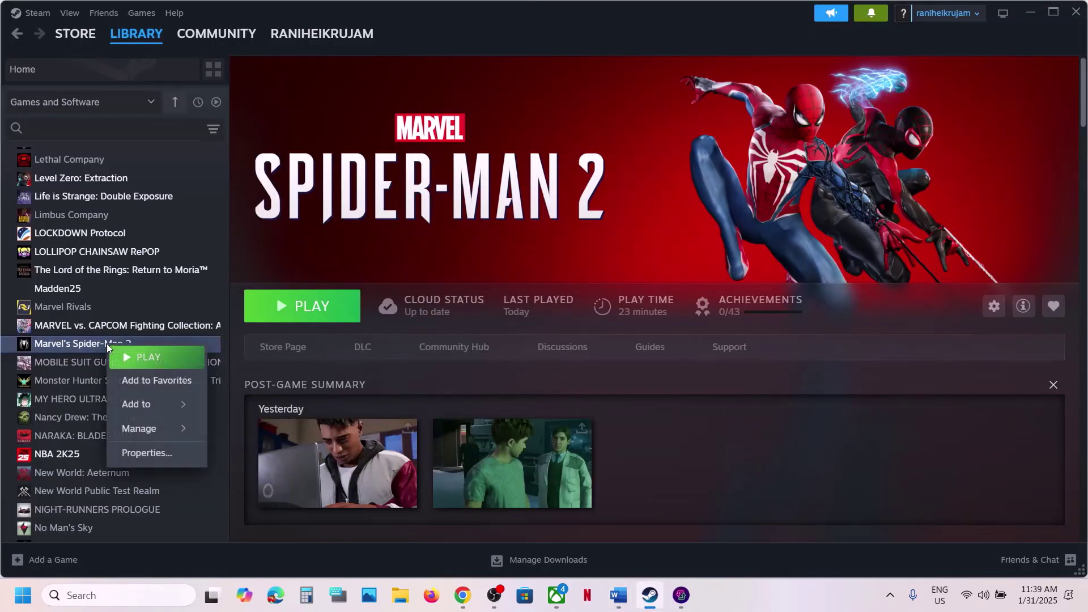
pyautogui.moveTo(141, 428)
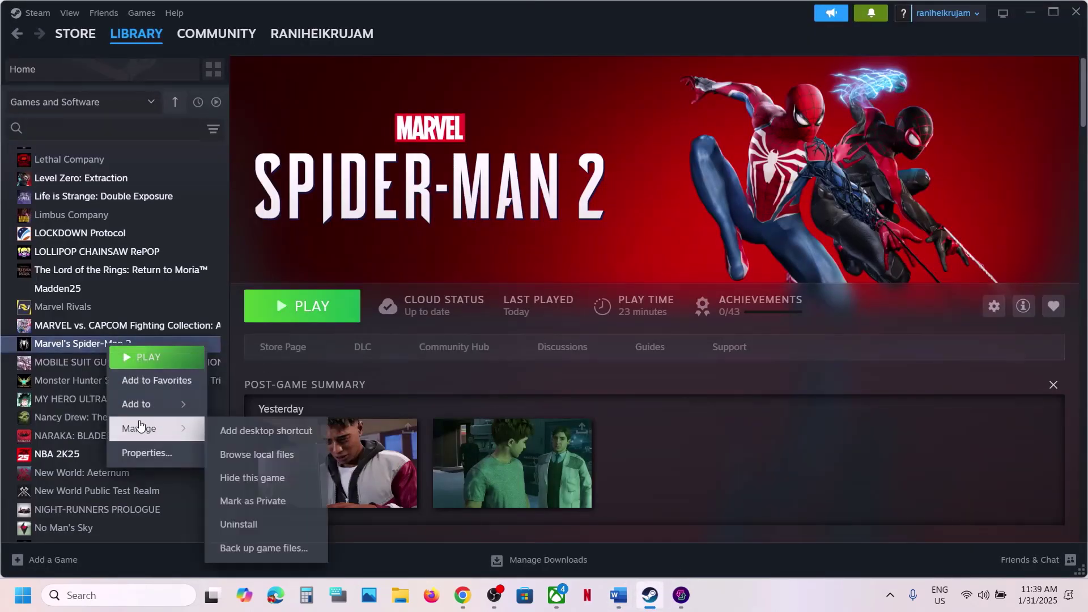
pyautogui.click(266, 455)
pyautogui.scroll(-10, 253, 301)
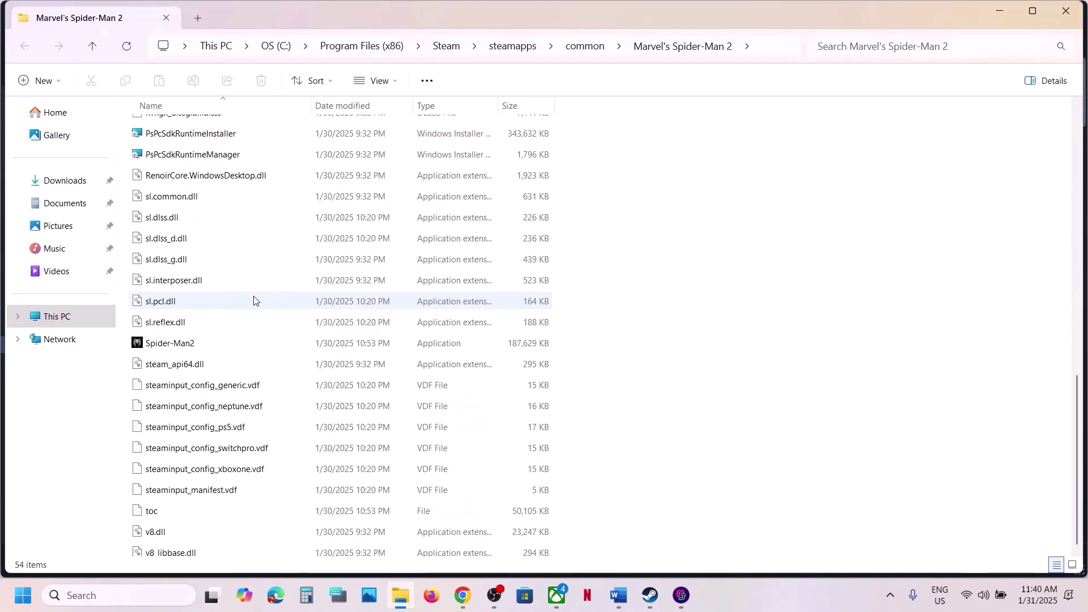
# Turn off compatibility mode for the Spider-Man2 application, set it to run as an administrator, and save the properties.
pyautogui.scroll(-1, 253, 301)
pyautogui.click(186, 299)
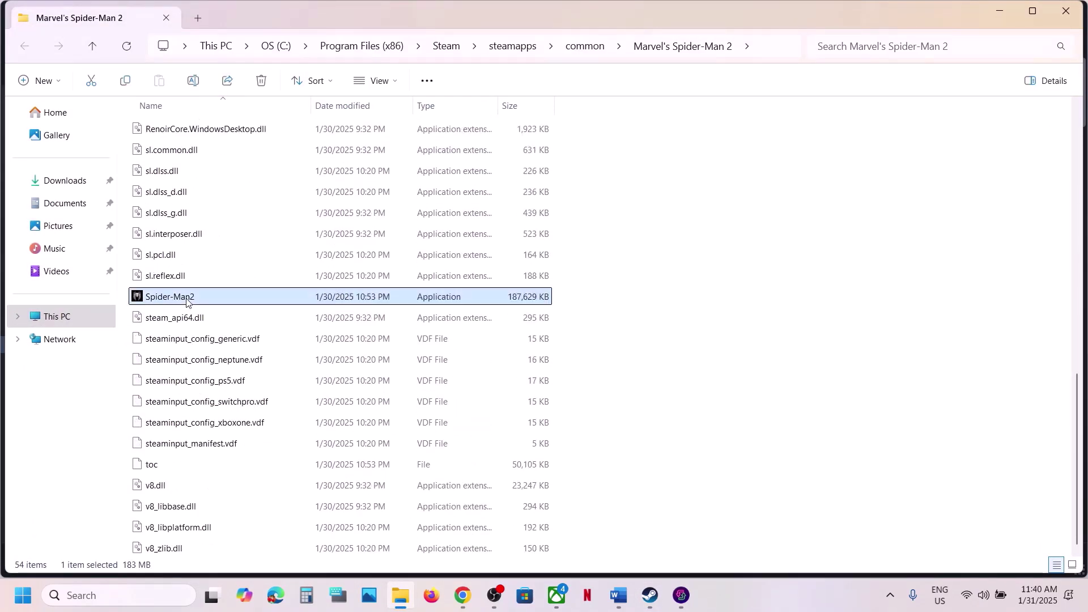
pyautogui.hotkey('shift', 'F10')
pyautogui.click(258, 380)
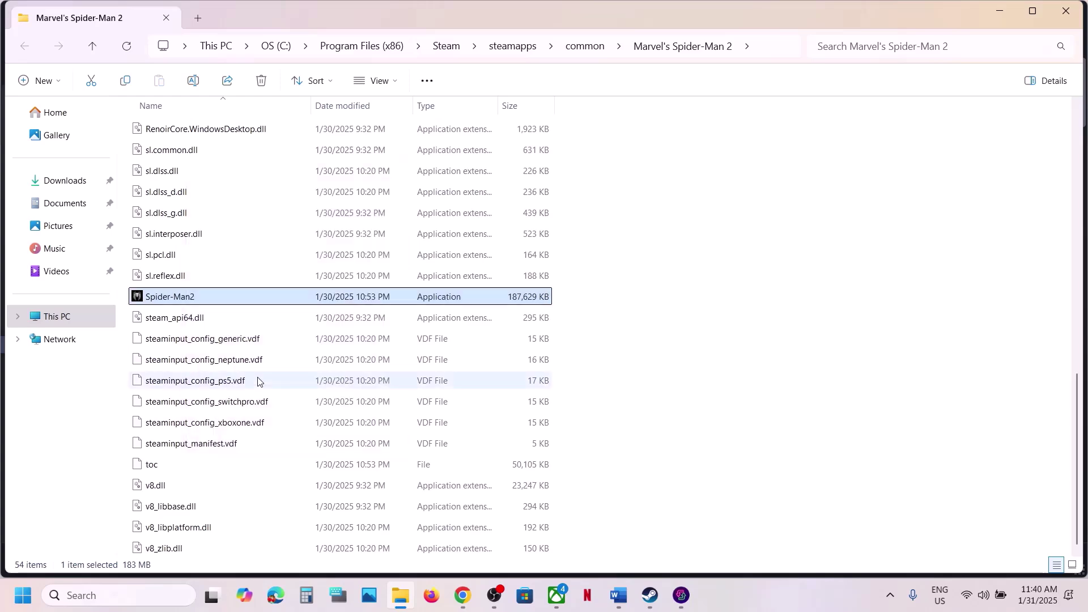
pyautogui.click(329, 224)
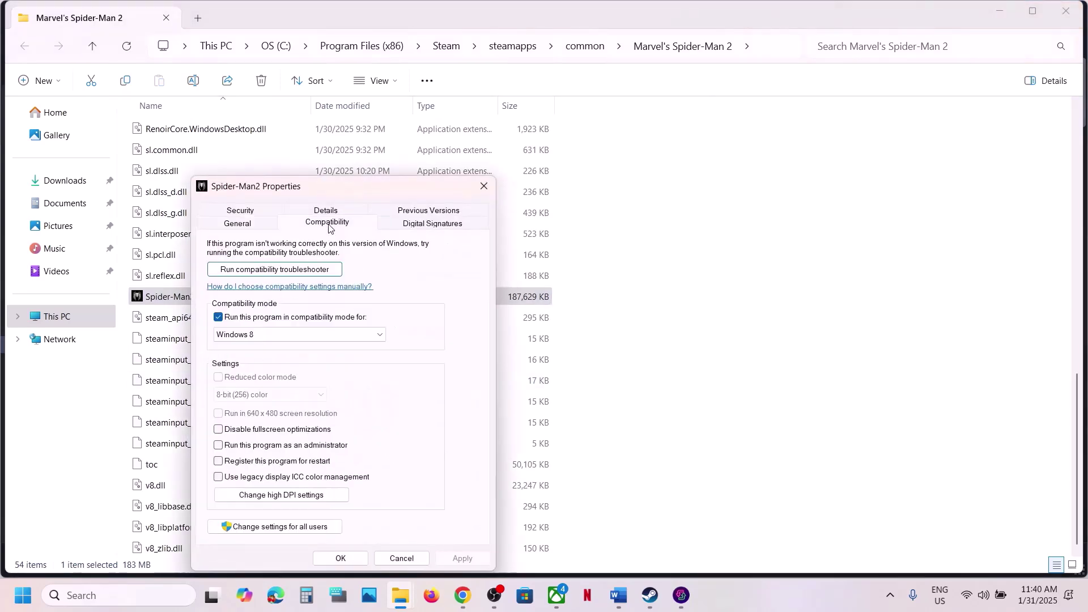
pyautogui.click(218, 316)
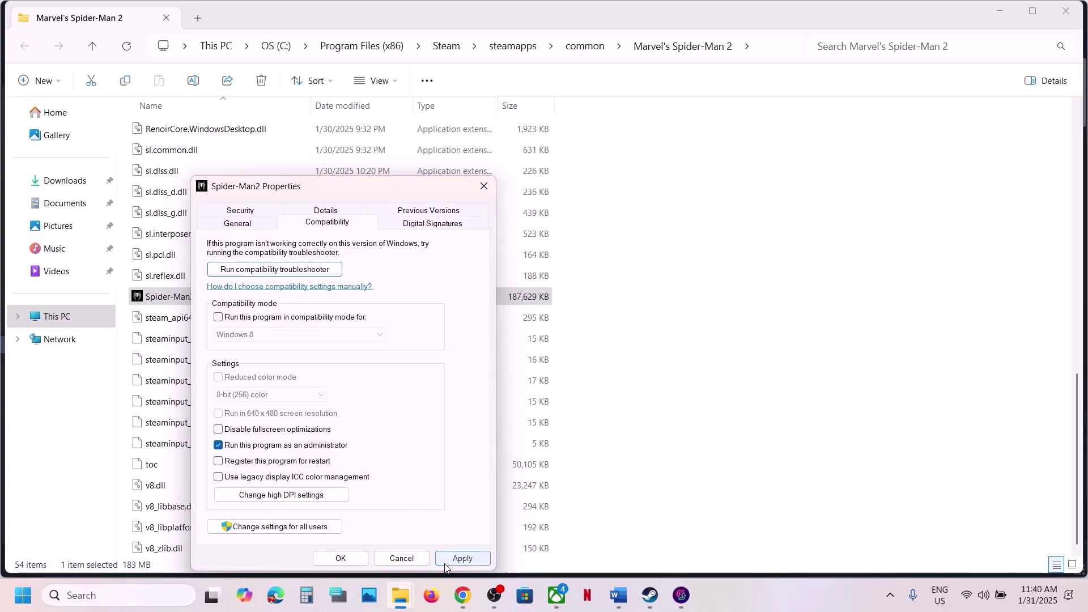
pyautogui.click(463, 558)
pyautogui.click(342, 559)
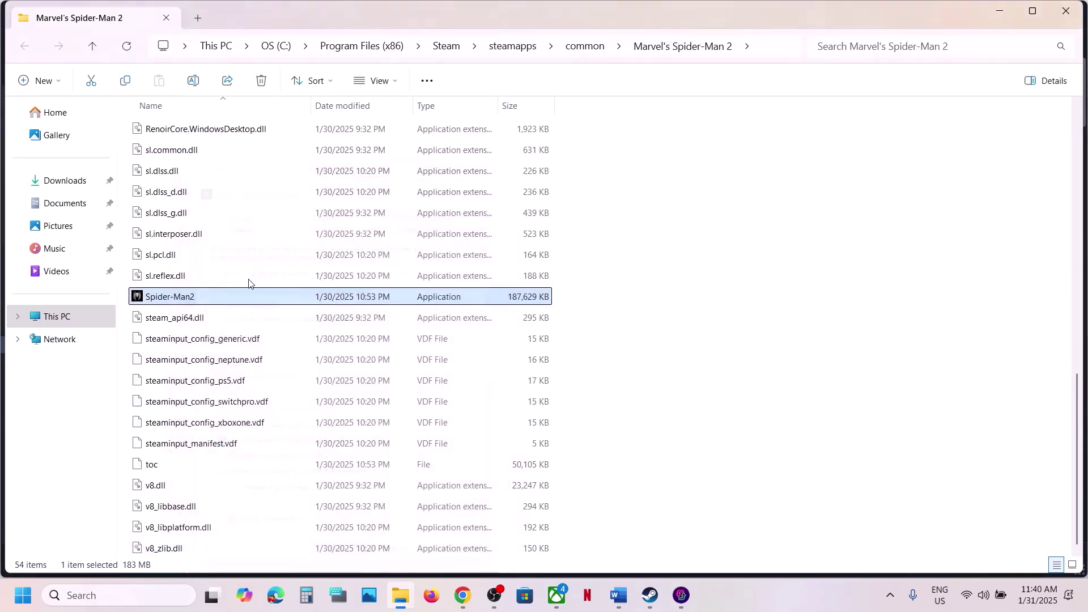
# Set the Spider-Man2 application to Windows 7 compatibility mode after trying Windows 8, with fullscreen optimizations disabled, and save the properties.
pyautogui.rightClick(196, 303)
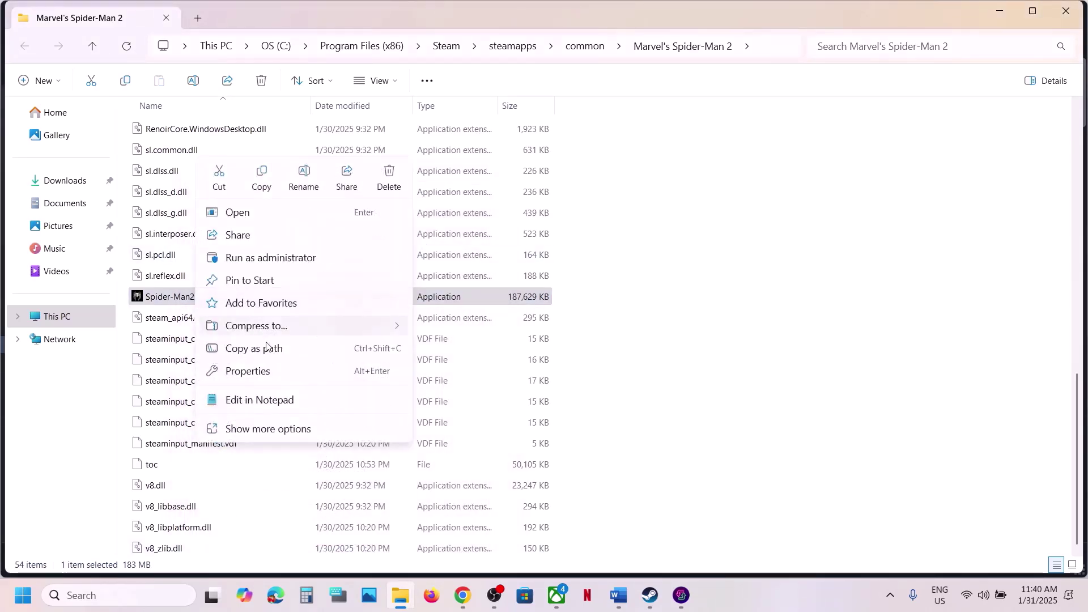
pyautogui.click(251, 377)
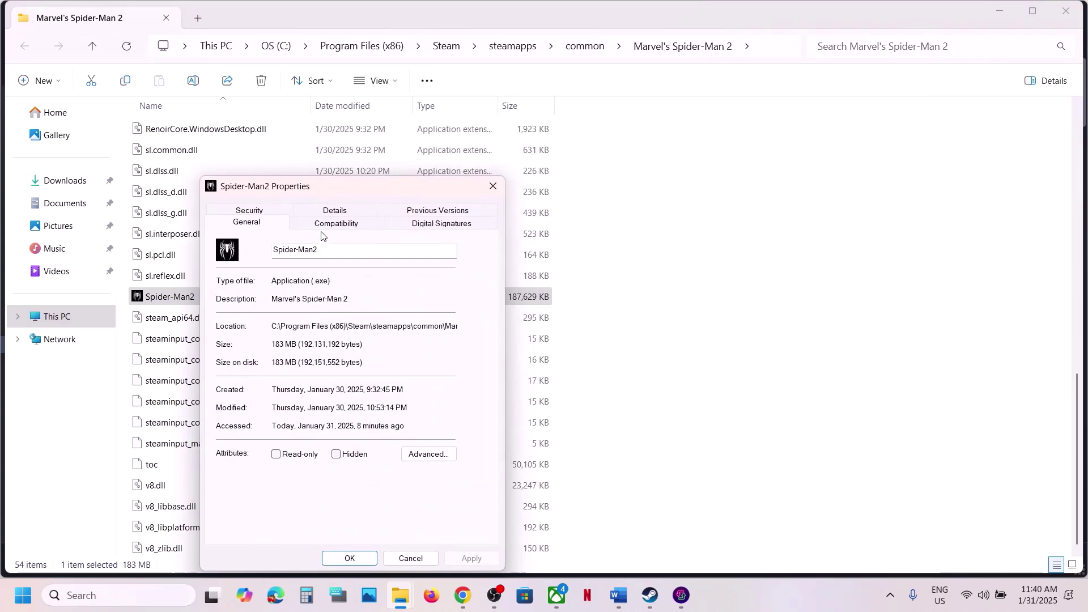
pyautogui.click(318, 227)
pyautogui.click(228, 318)
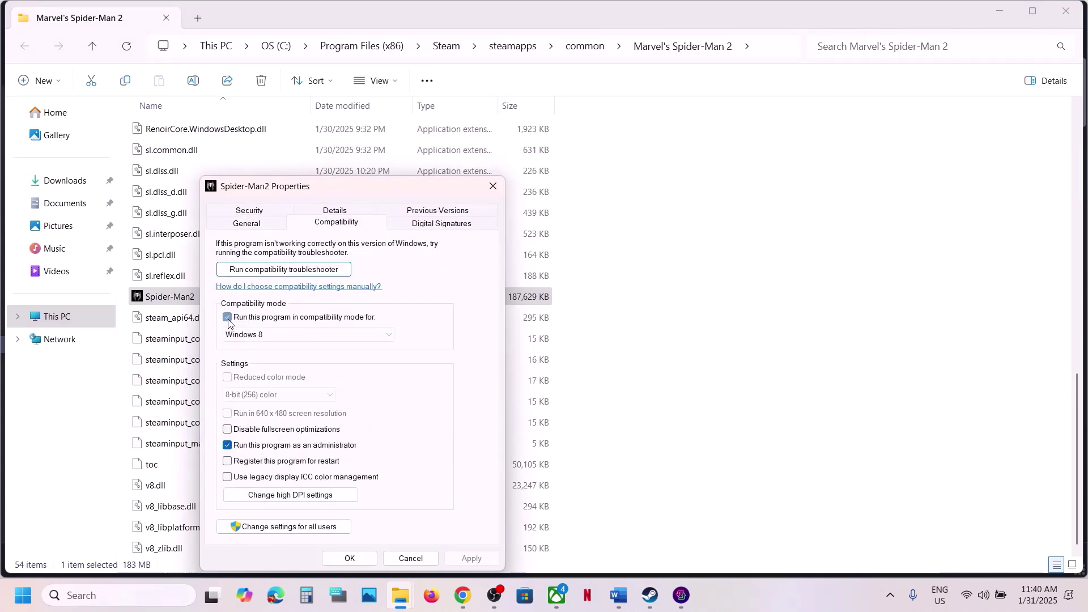
pyautogui.click(470, 558)
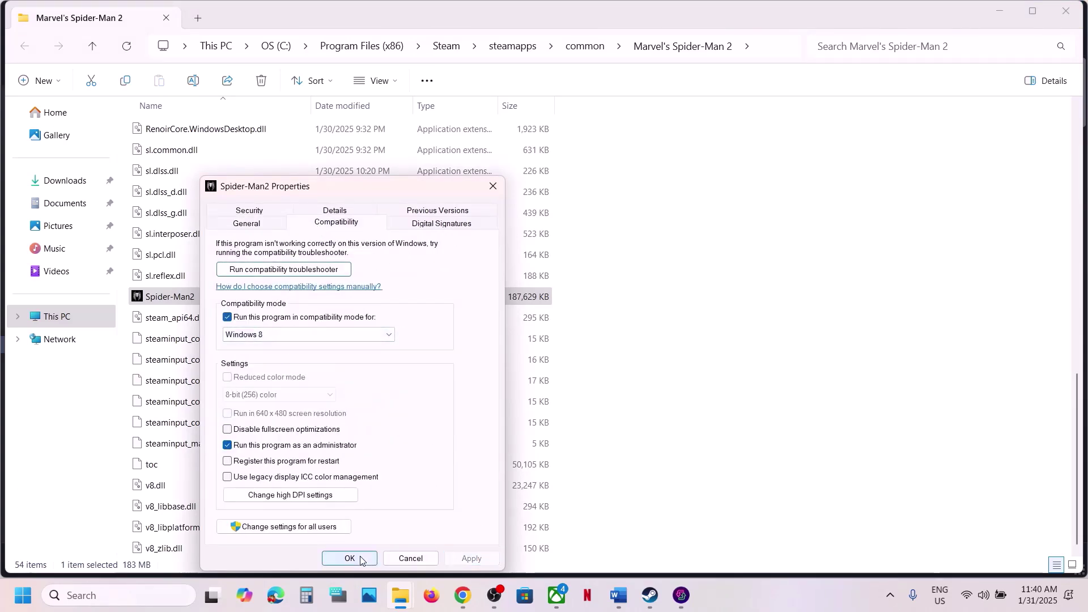
pyautogui.click(267, 339)
pyautogui.click(271, 374)
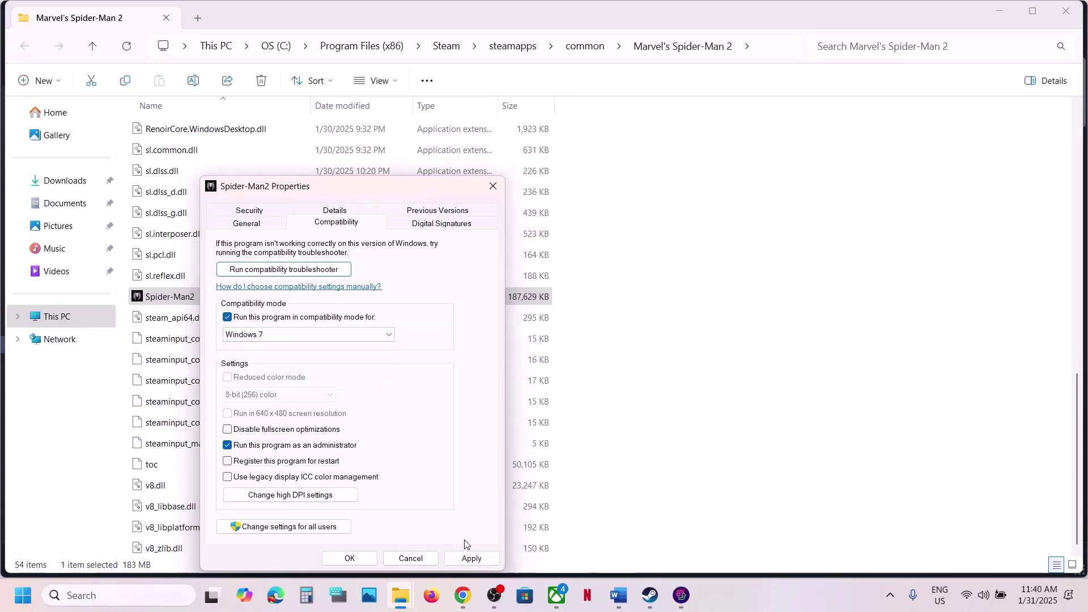
pyautogui.click(458, 558)
pyautogui.click(466, 557)
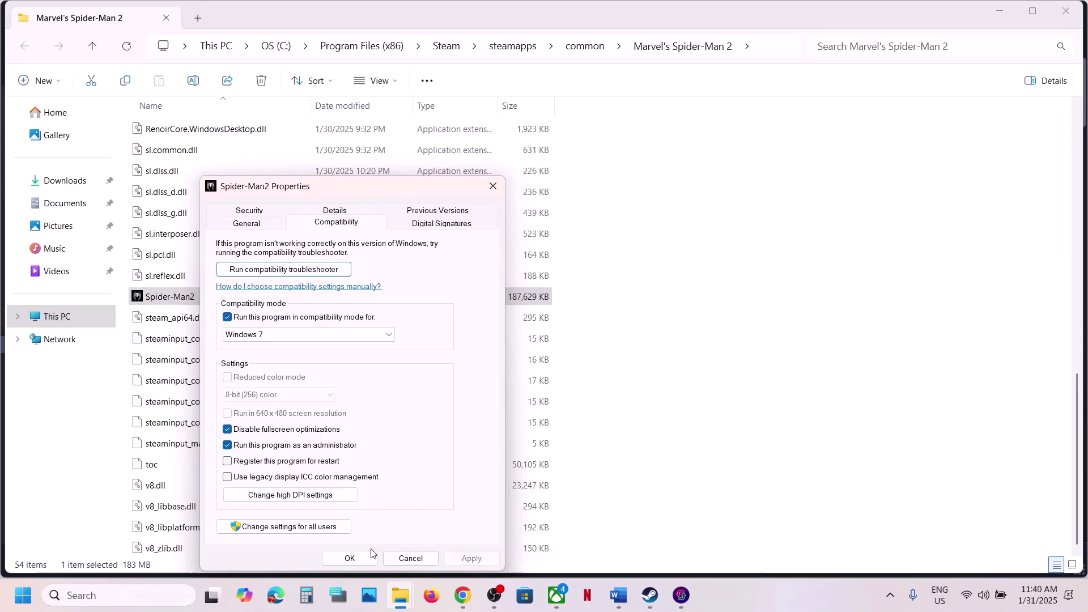
pyautogui.click(352, 557)
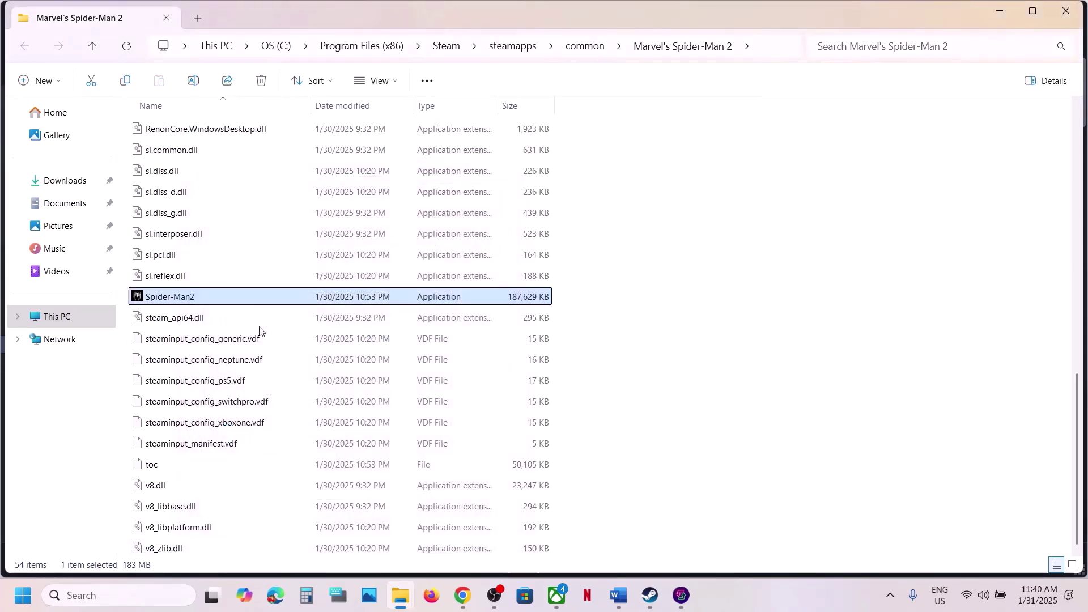
# Clear the compatibility mode, disable fullscreen optimizations and run-as-administrator options for the Spider-Man2 application and save the properties.
pyautogui.rightClick(219, 301)
pyautogui.click(293, 375)
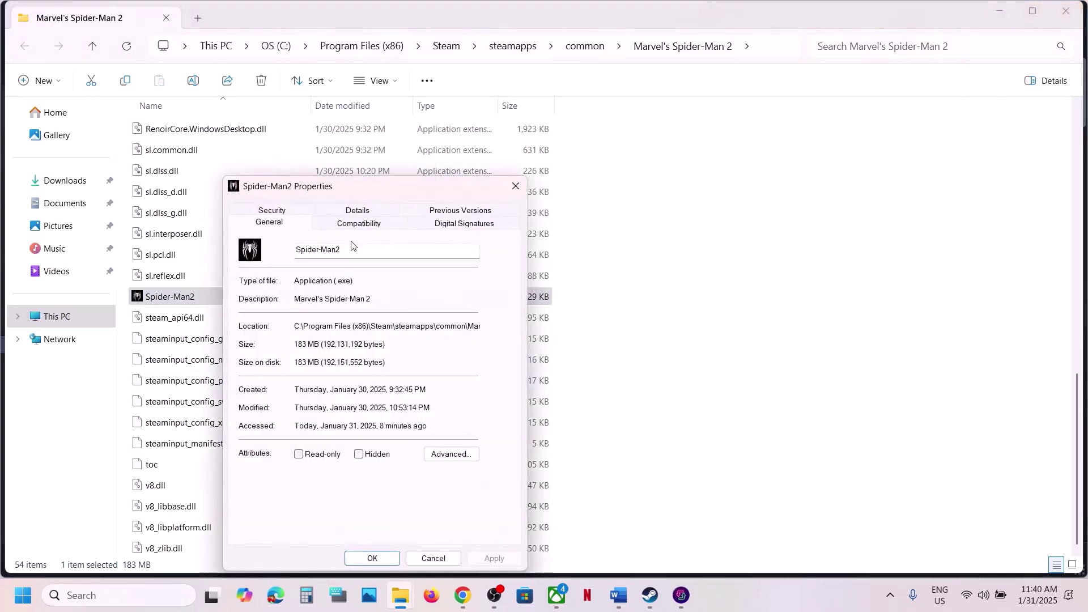
pyautogui.click(358, 224)
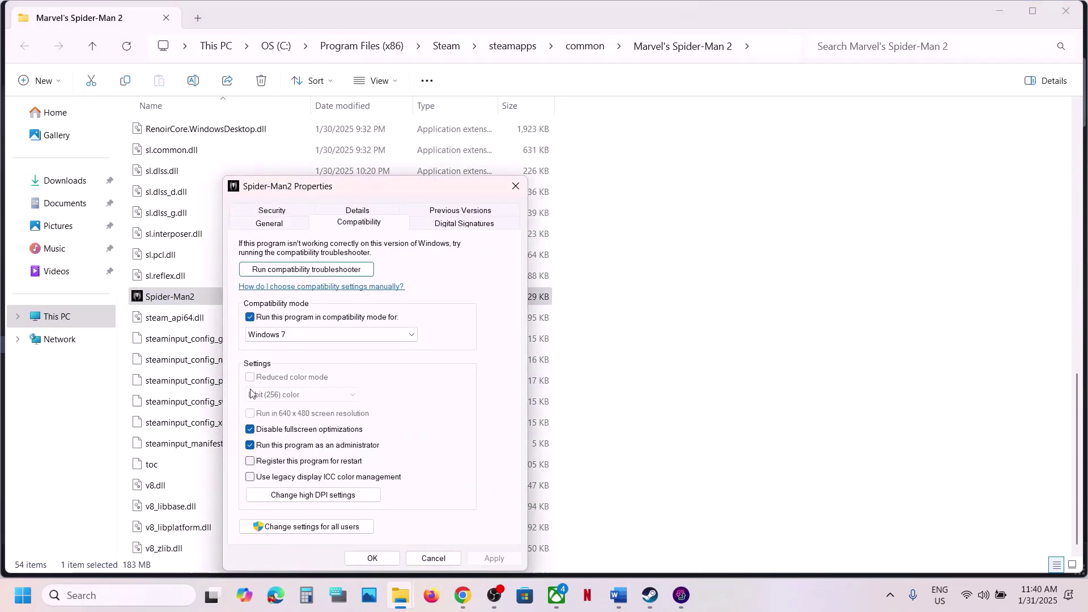
pyautogui.click(250, 317)
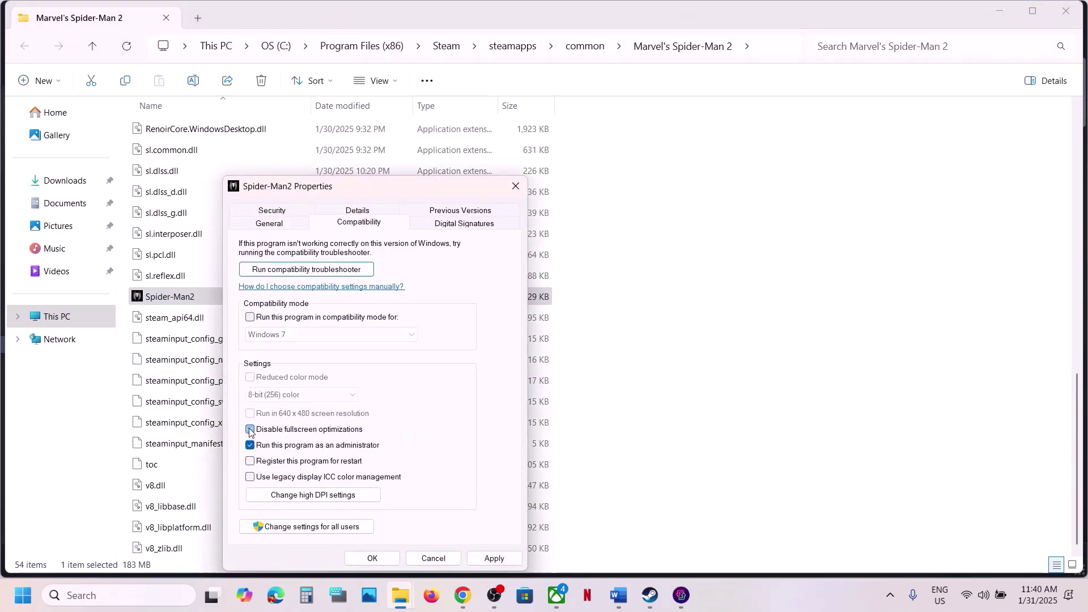
pyautogui.click(250, 445)
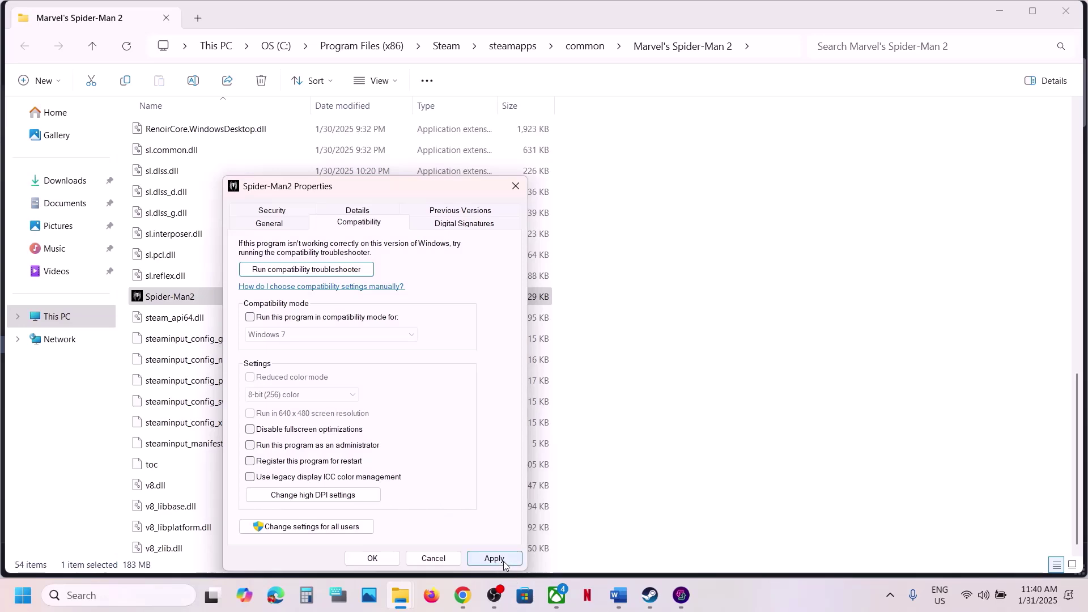
pyautogui.click(372, 558)
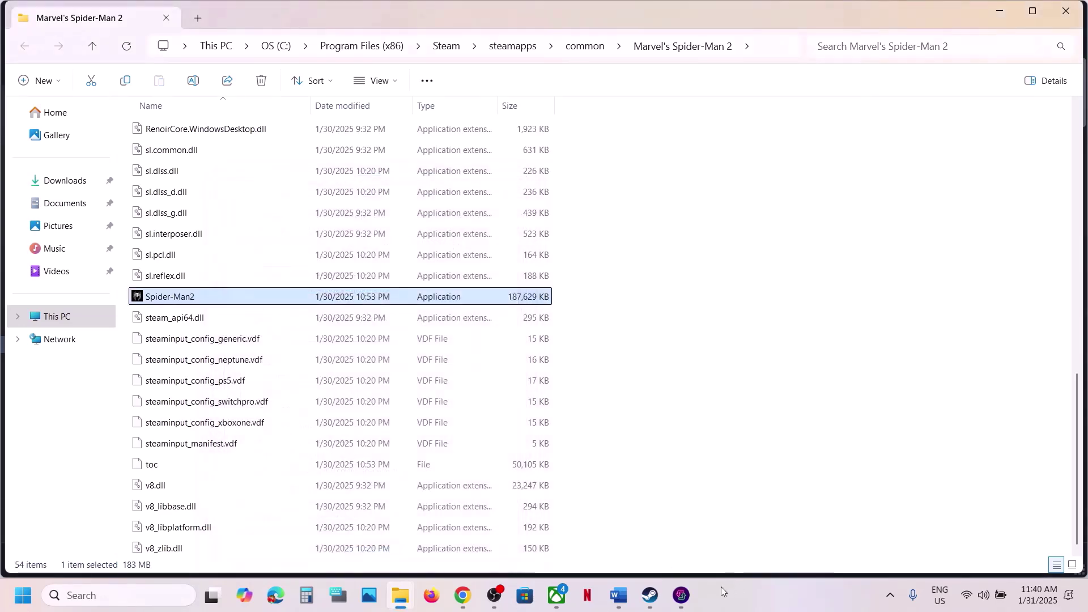
# Return to the Word notes and highlight the Step 16 instruction about verifying the game files.
pyautogui.click(650, 595)
pyautogui.click(619, 595)
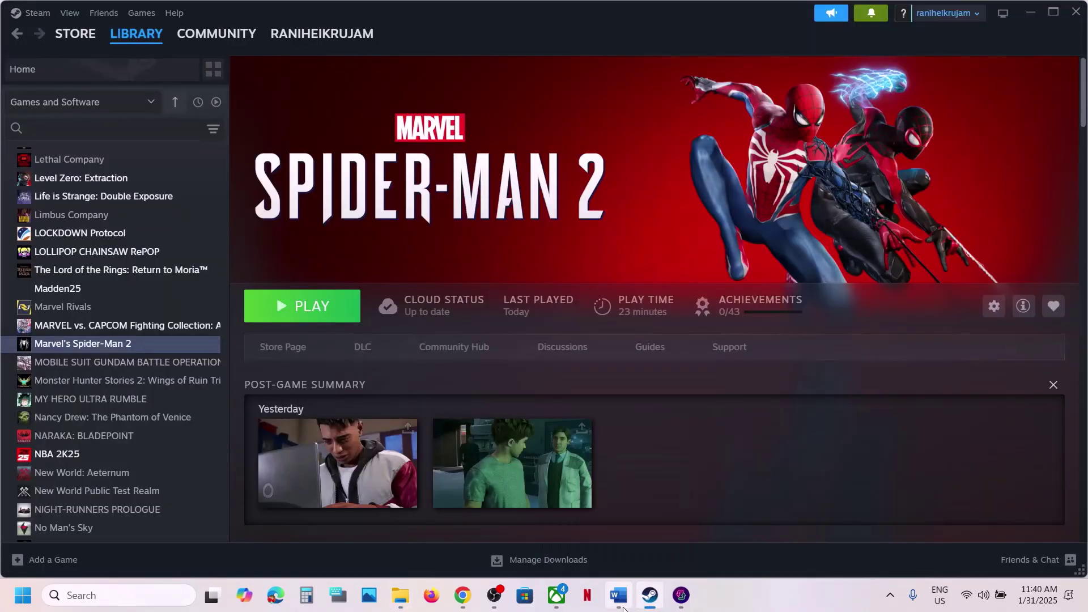
pyautogui.scroll(-4, 327, 370)
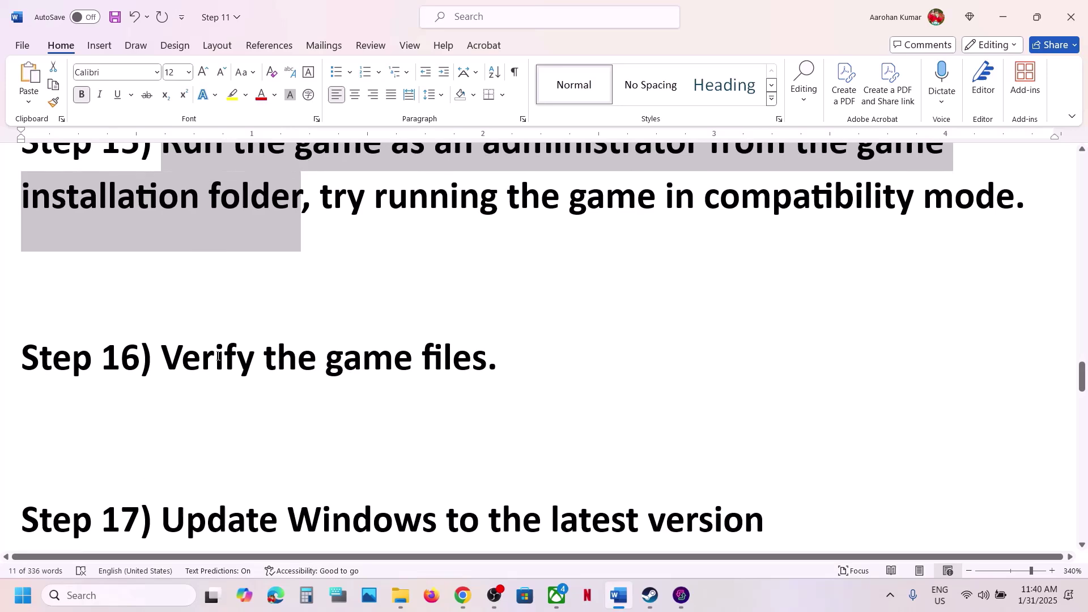
pyautogui.moveTo(163, 359); pyautogui.dragTo(450, 354)
# Switch to Steam, view the installed-files properties of Marvel's Spider-Man 2 with the file verification option, and close them.
pyautogui.click(650, 595)
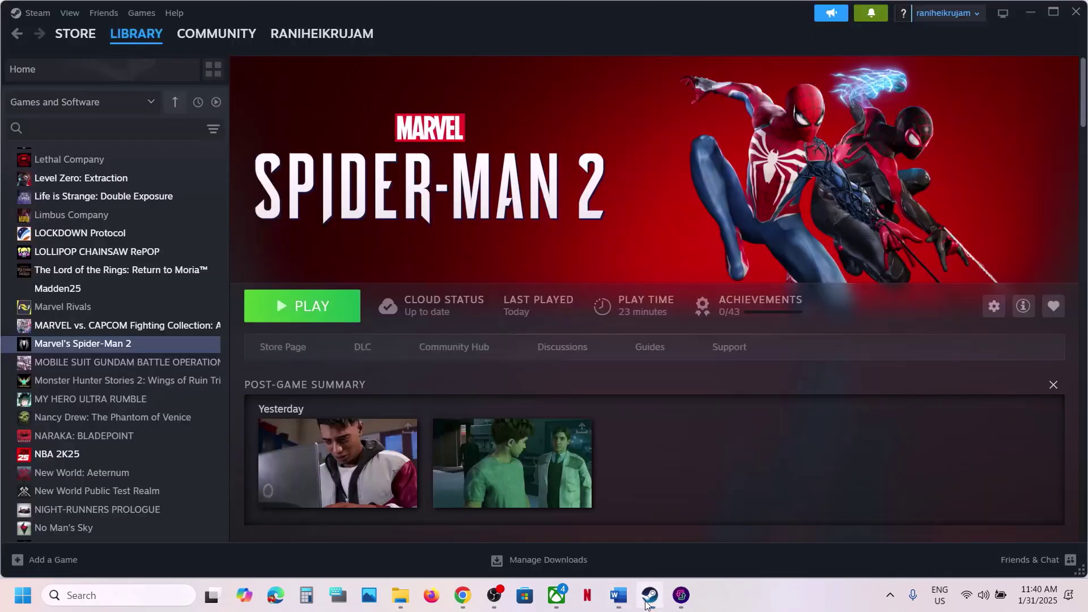
pyautogui.rightClick(164, 353)
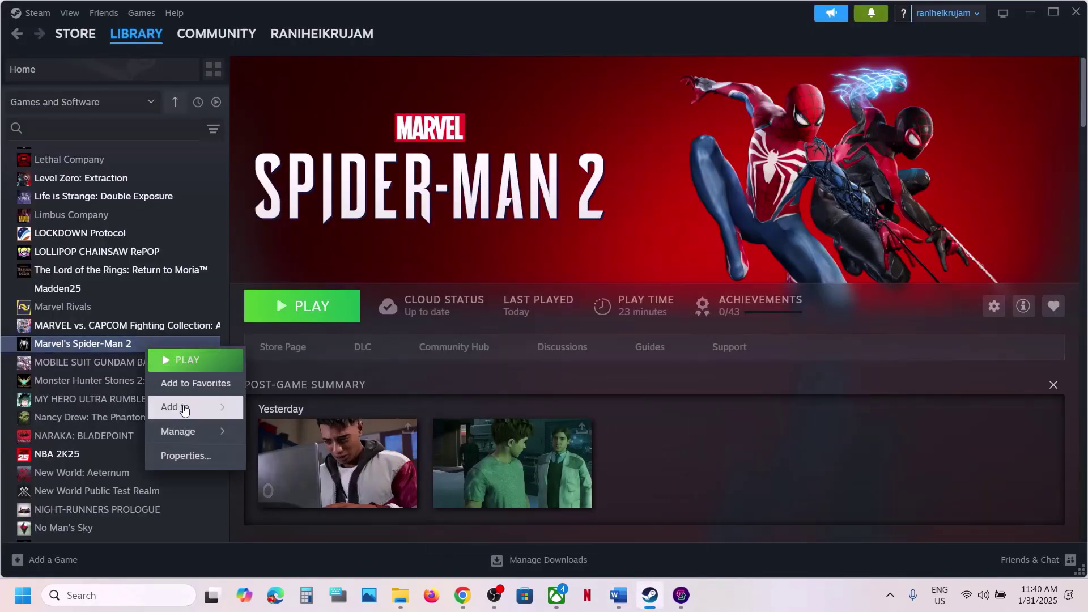
pyautogui.click(172, 456)
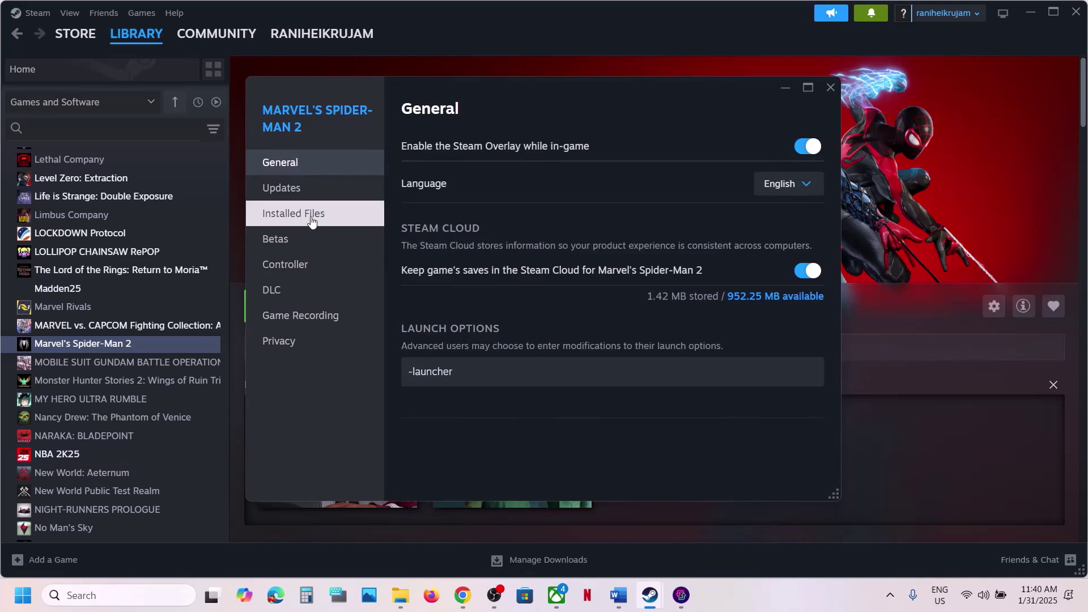
pyautogui.click(312, 221)
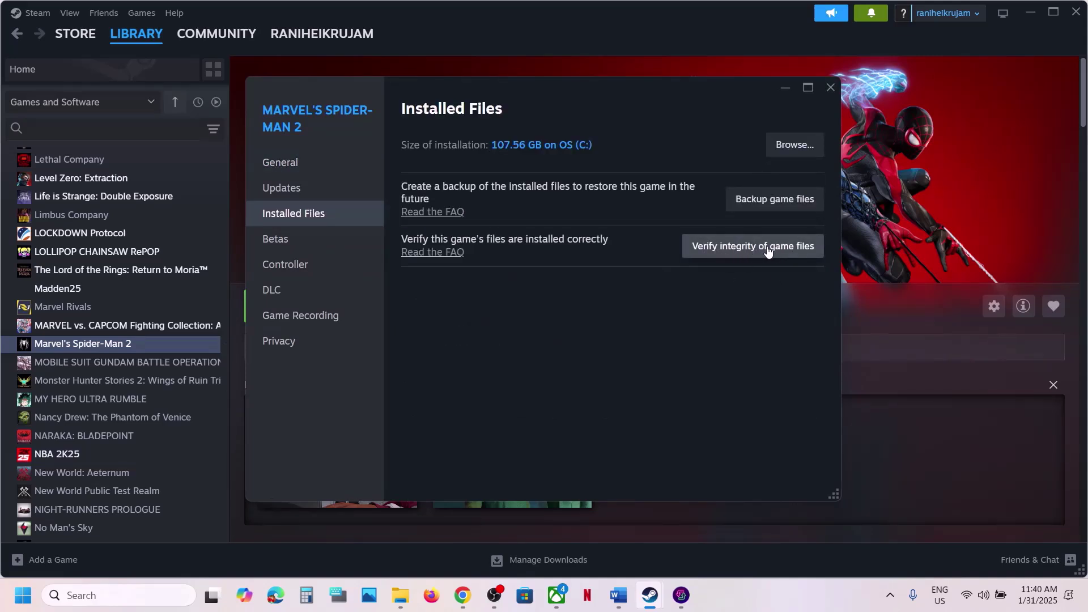
pyautogui.click(833, 87)
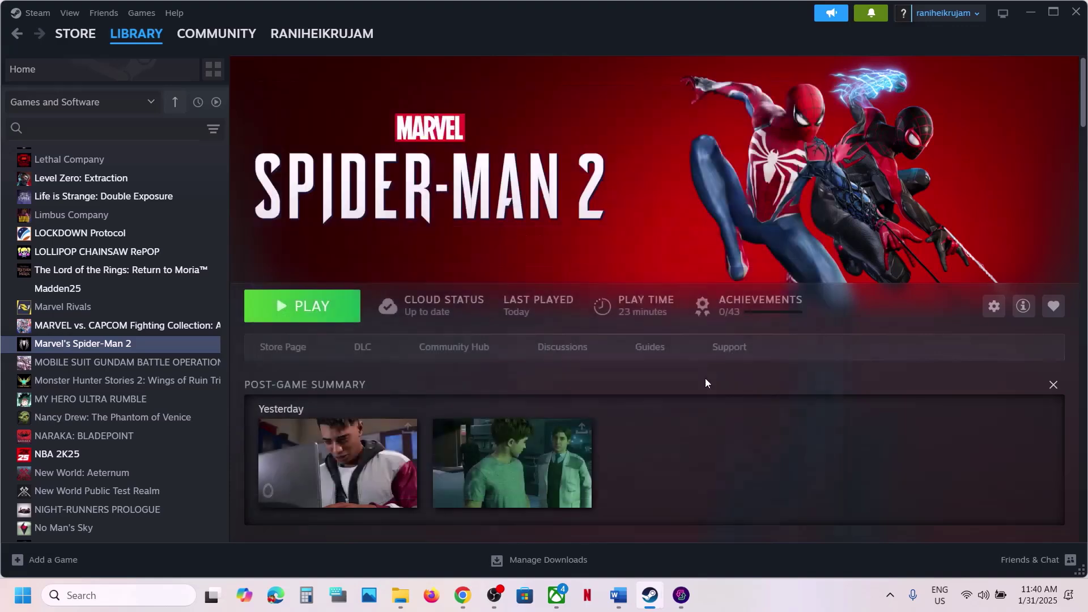
# Return to the Word notes and highlight the Step 17 text "Update Windows to the latest version".
pyautogui.click(619, 595)
pyautogui.scroll(-2, 413, 432)
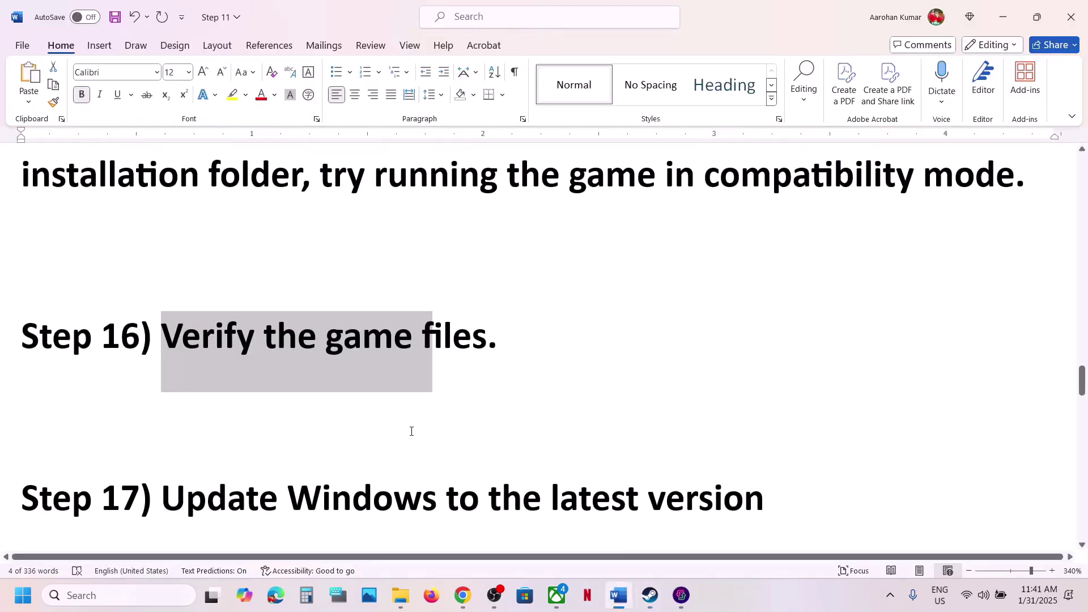
pyautogui.moveTo(163, 446); pyautogui.dragTo(710, 437)
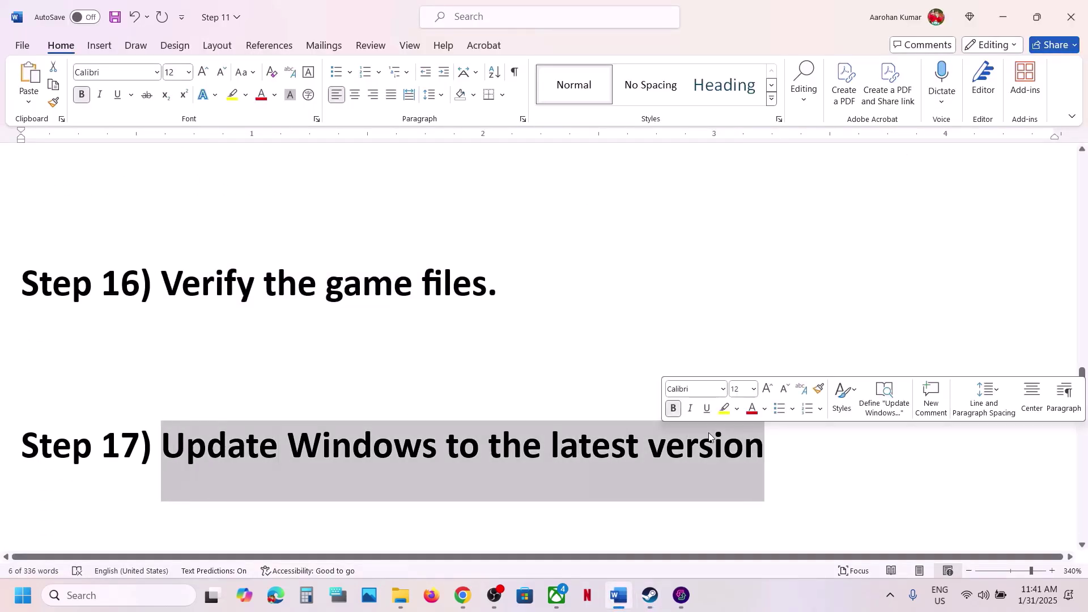
# Check for Windows updates in Settings and bring up the computer's power options containing Restart.
pyautogui.press('super+i')
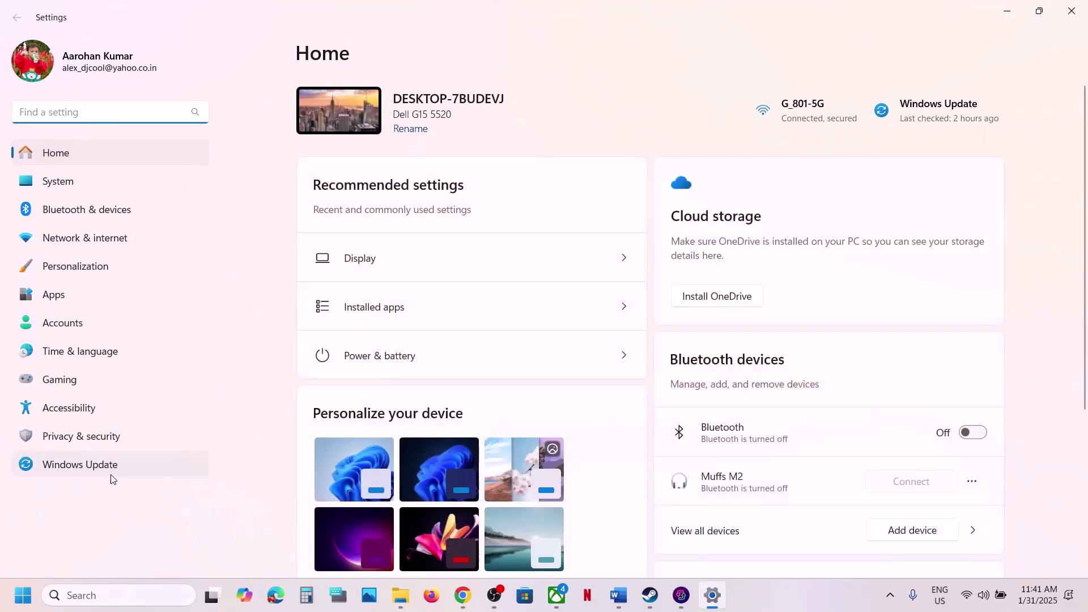
pyautogui.click(112, 473)
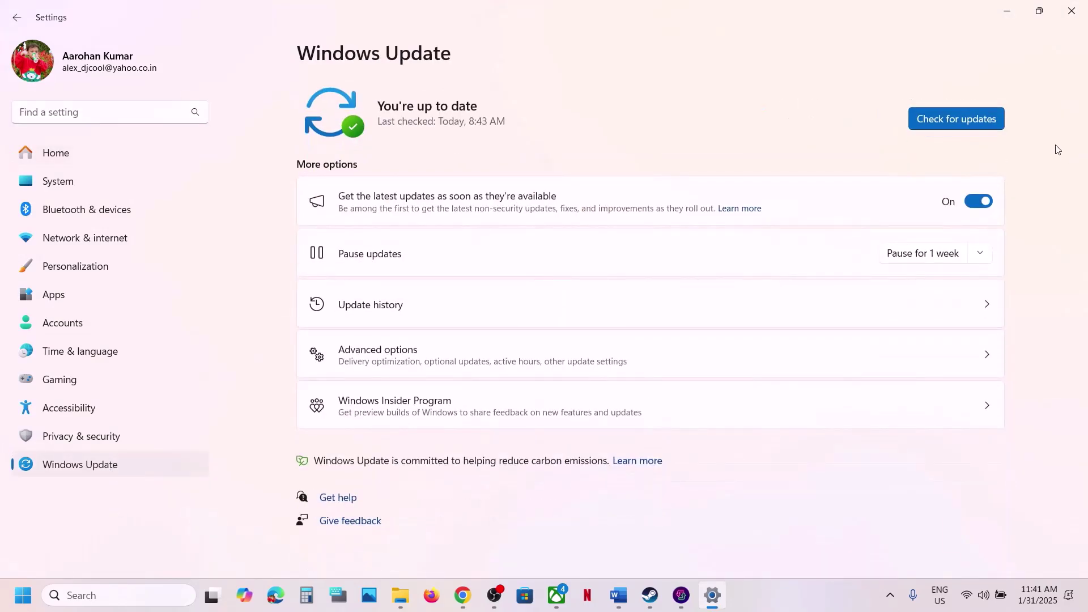
pyautogui.click(964, 120)
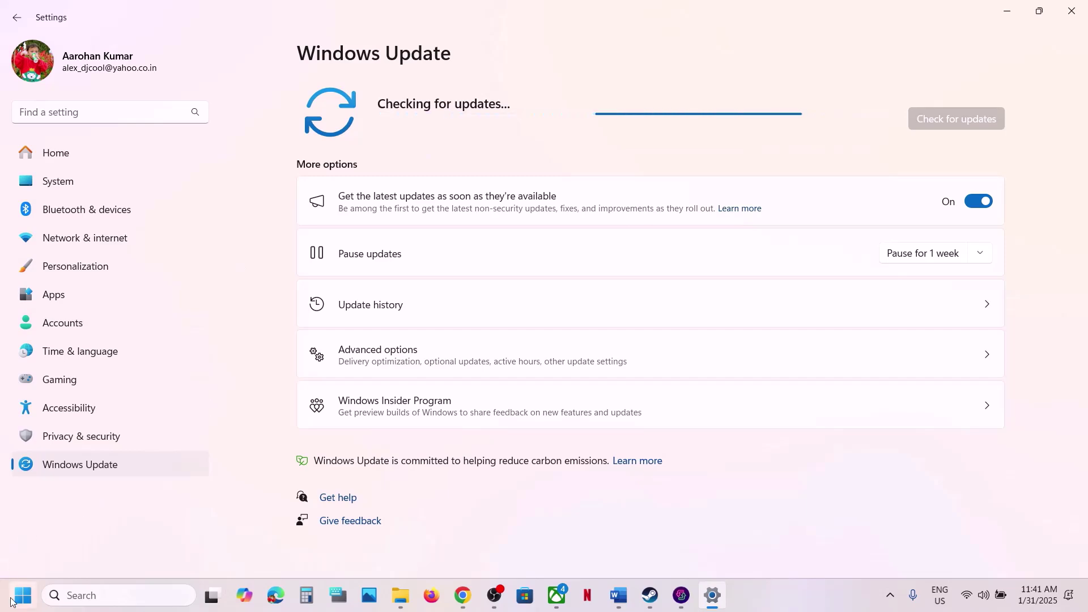
pyautogui.press('super')
pyautogui.click(412, 546)
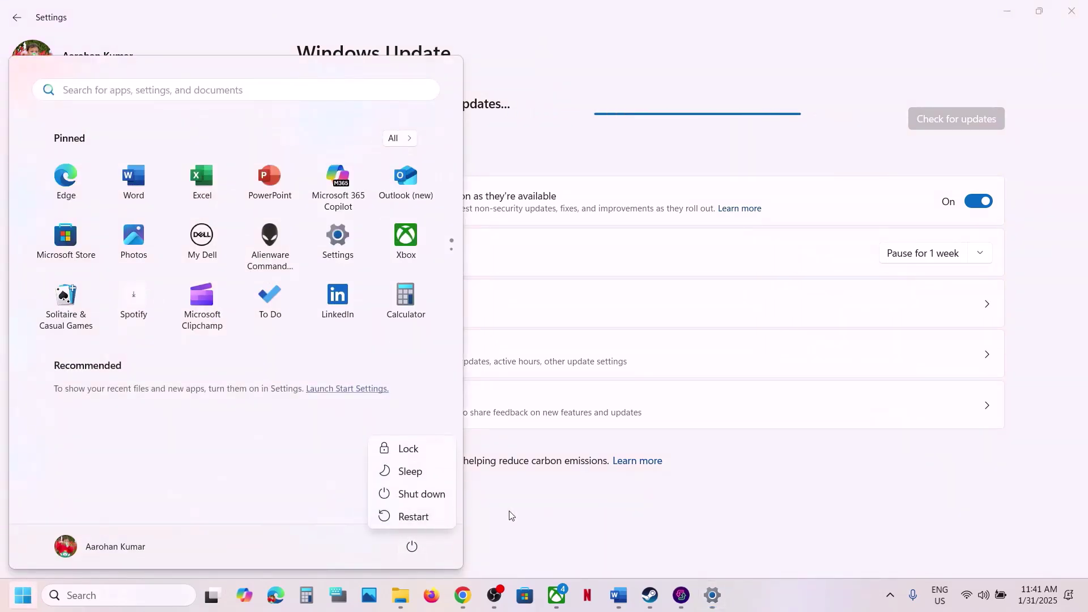
# Dismiss the power options, view the installed Windows version with winver, and close the version window.
pyautogui.click(527, 515)
pyautogui.click(528, 515)
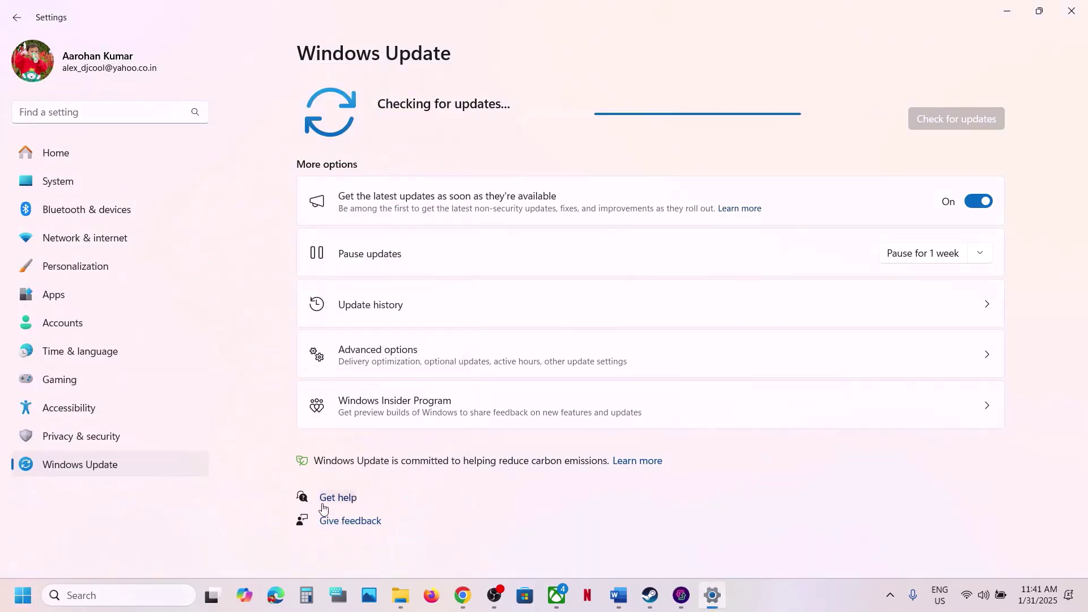
pyautogui.click(110, 595)
pyautogui.write('winver')
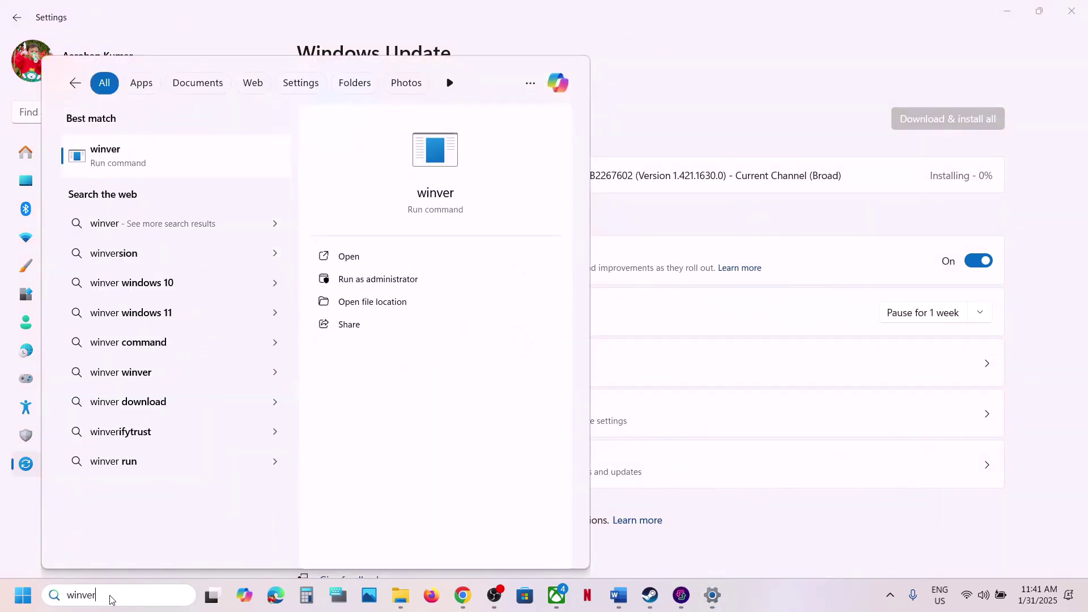
pyautogui.press('Return')
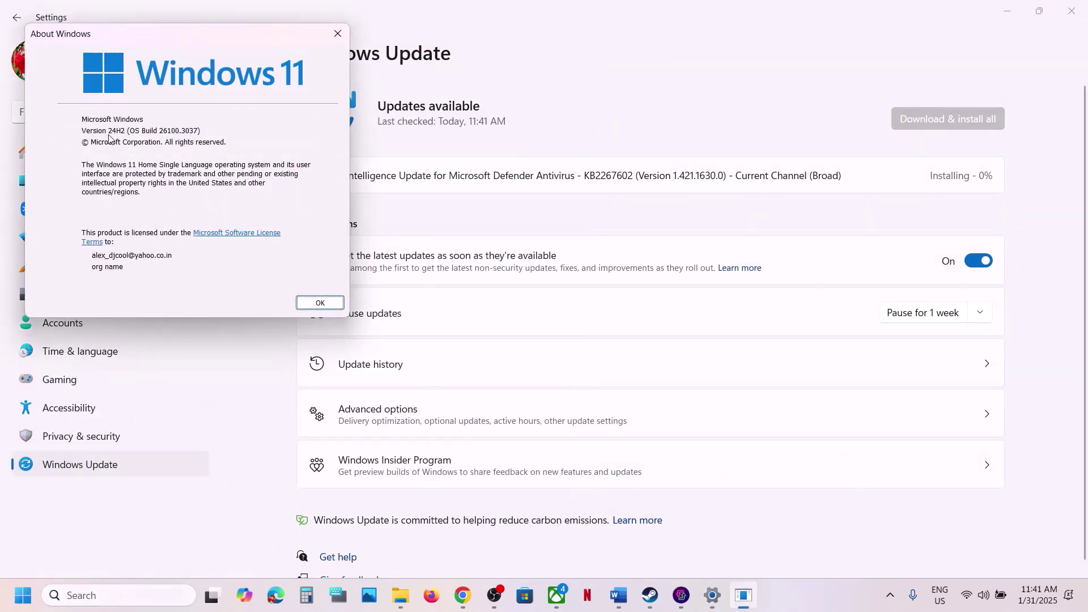
pyautogui.click(340, 41)
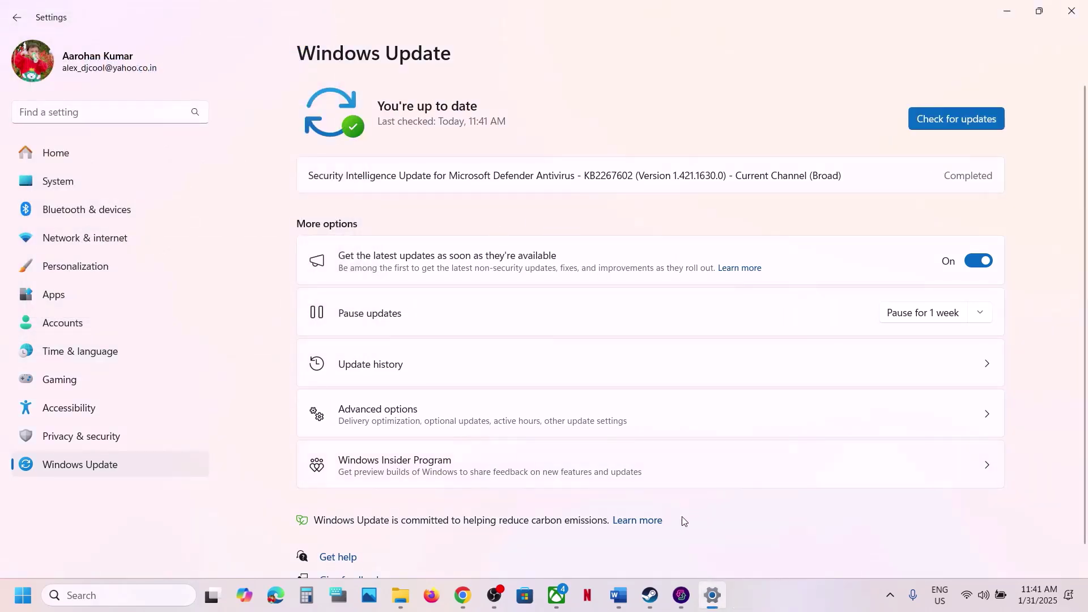
# Return to the Word notes and copy the Visual C++ download link from Step 18.
pyautogui.click(606, 603)
pyautogui.scroll(-4, 360, 451)
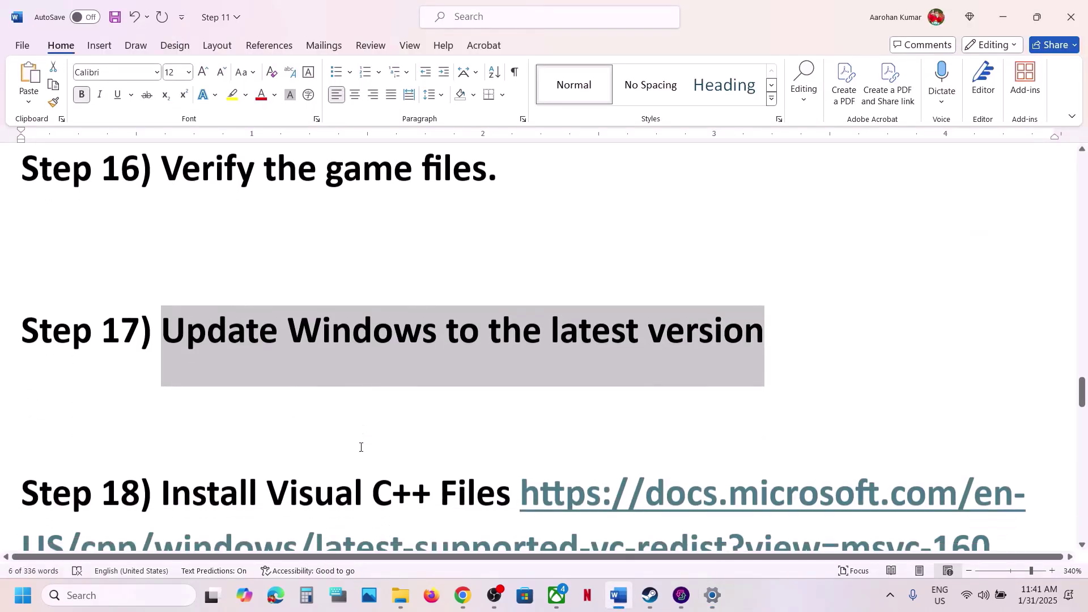
pyautogui.moveTo(999, 409); pyautogui.dragTo(522, 361)
pyautogui.hotkey('ctrl', 'c')
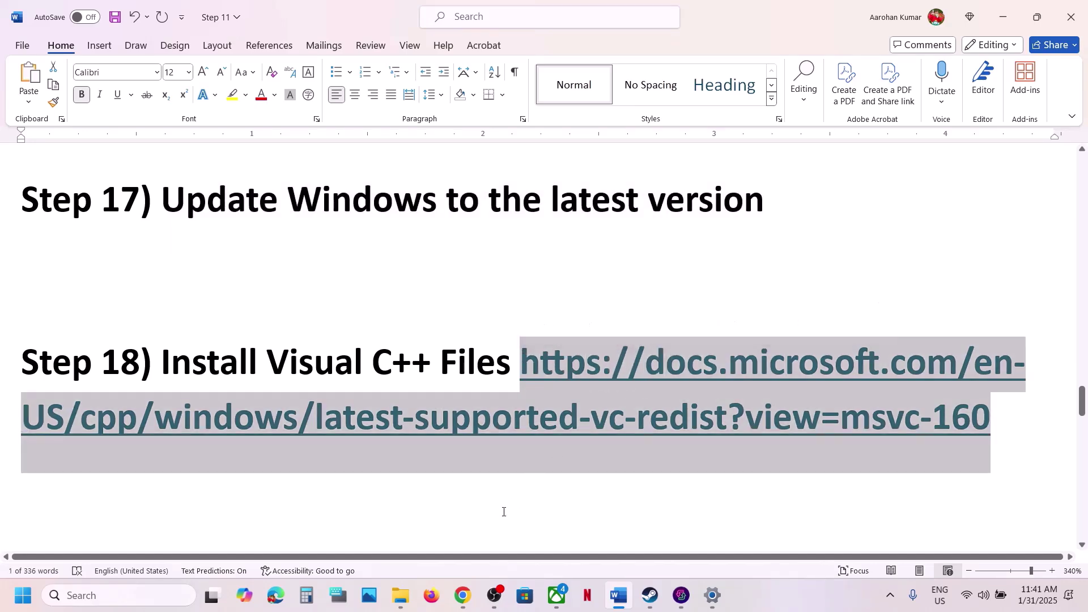
# Load the copied link in a new Chrome tab and highlight the "Visual Studio 2015, 2017, 2019, and 2022" heading.
pyautogui.click(463, 595)
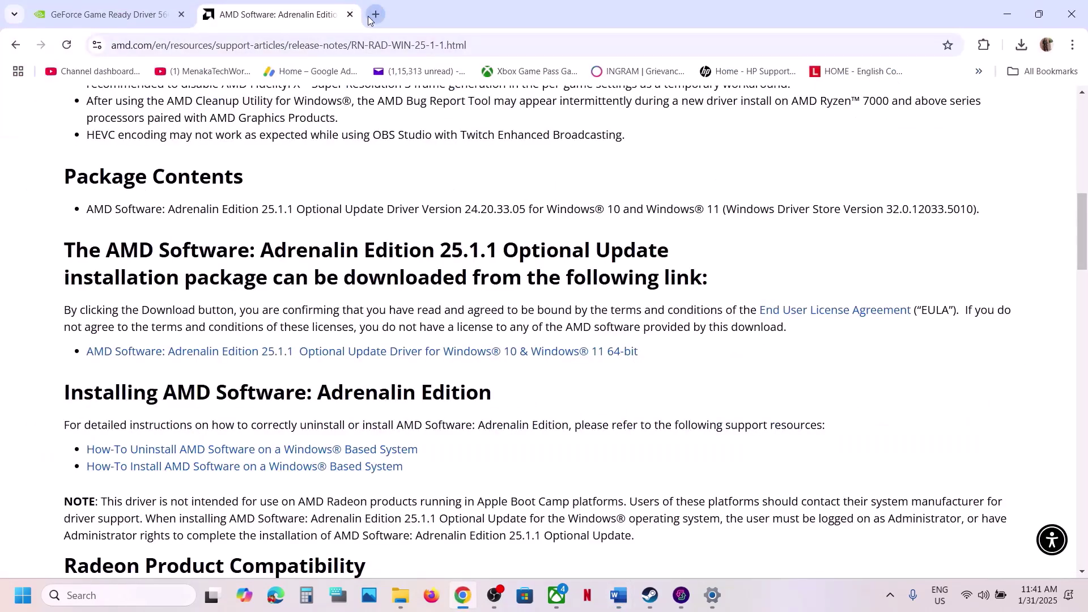
pyautogui.click(368, 20)
pyautogui.hotkey('ctrl', 'v')
pyautogui.press('Return')
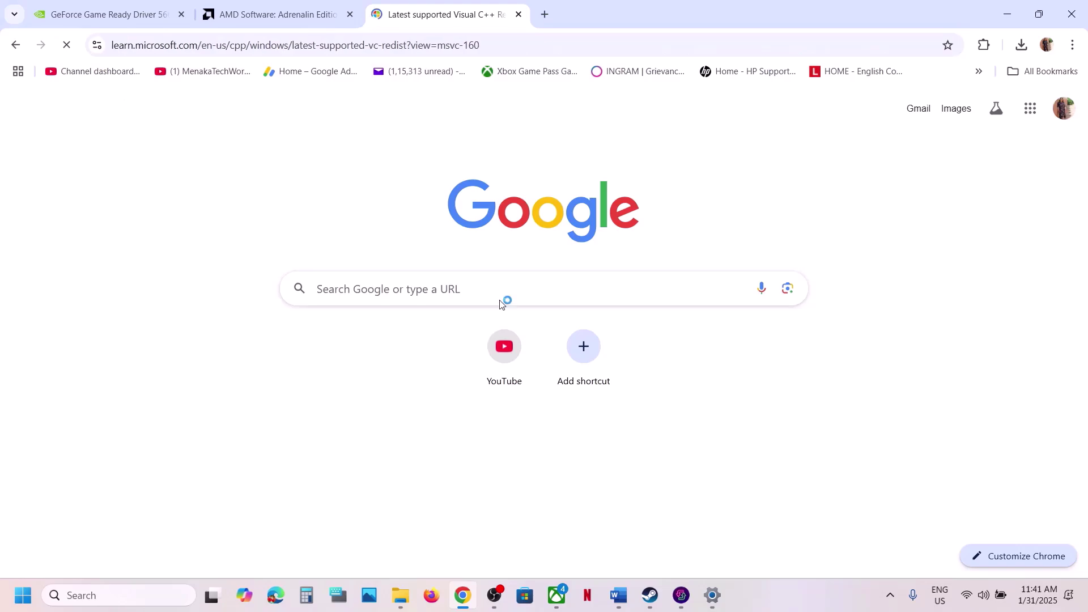
pyautogui.scroll(-9, 499, 304)
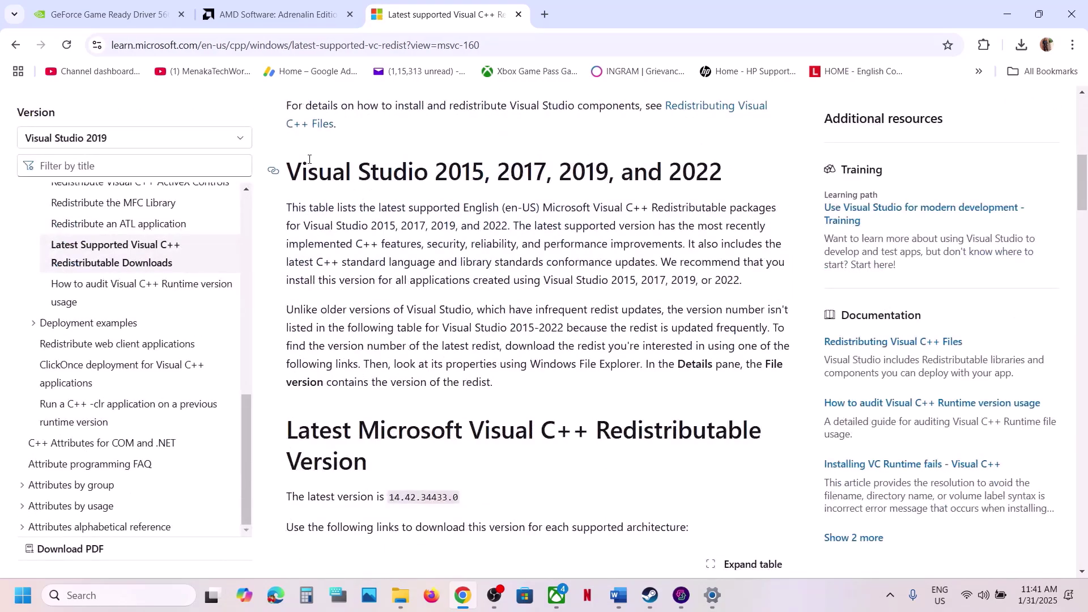
pyautogui.moveTo(321, 166); pyautogui.dragTo(691, 185)
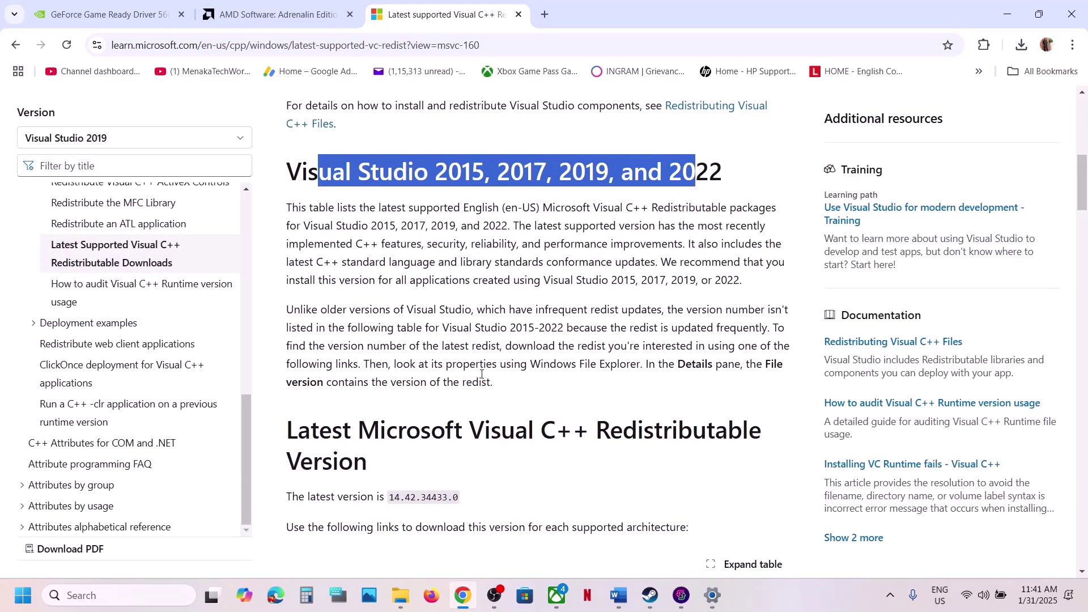
# Download the X86 Visual C++ redistributable, launch VC_redist.x86 (3).exe, and start its Repair.
pyautogui.scroll(-6, 482, 374)
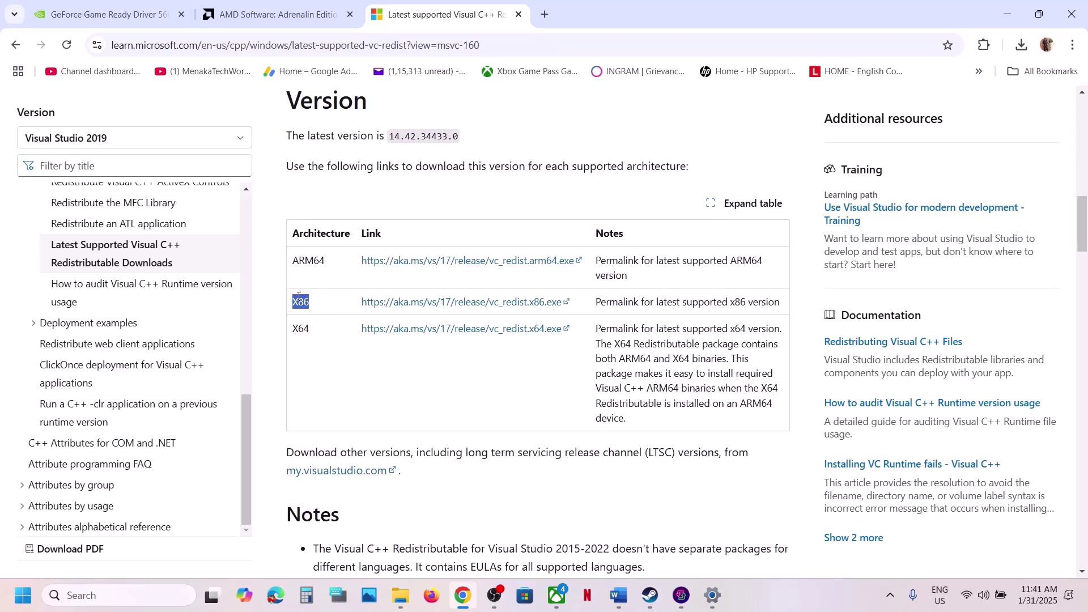
pyautogui.click(411, 307)
pyautogui.click(298, 306)
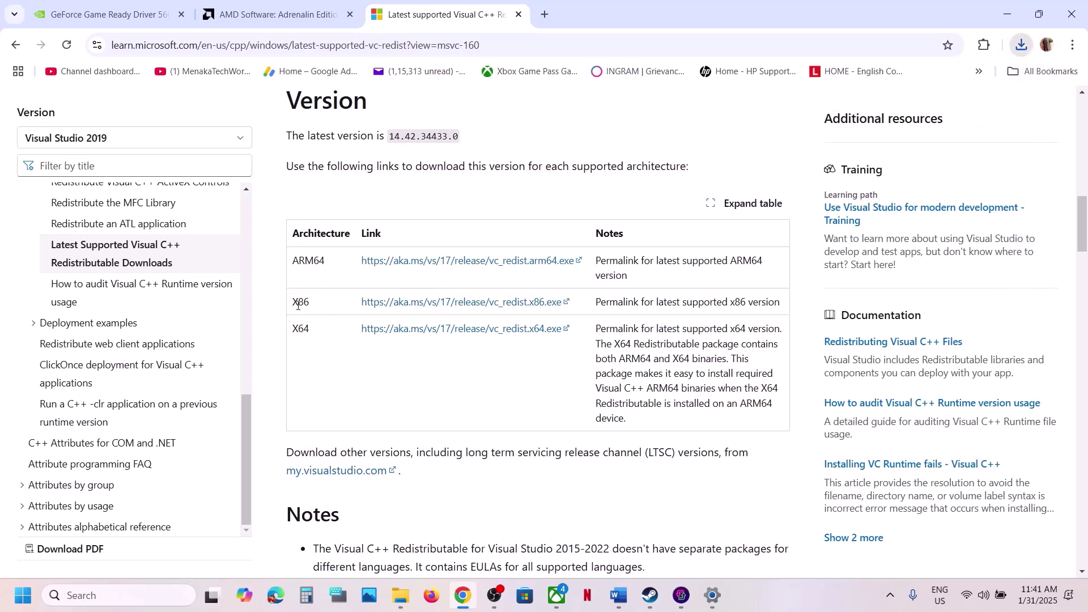
pyautogui.doubleClick(298, 306)
pyautogui.click(1022, 51)
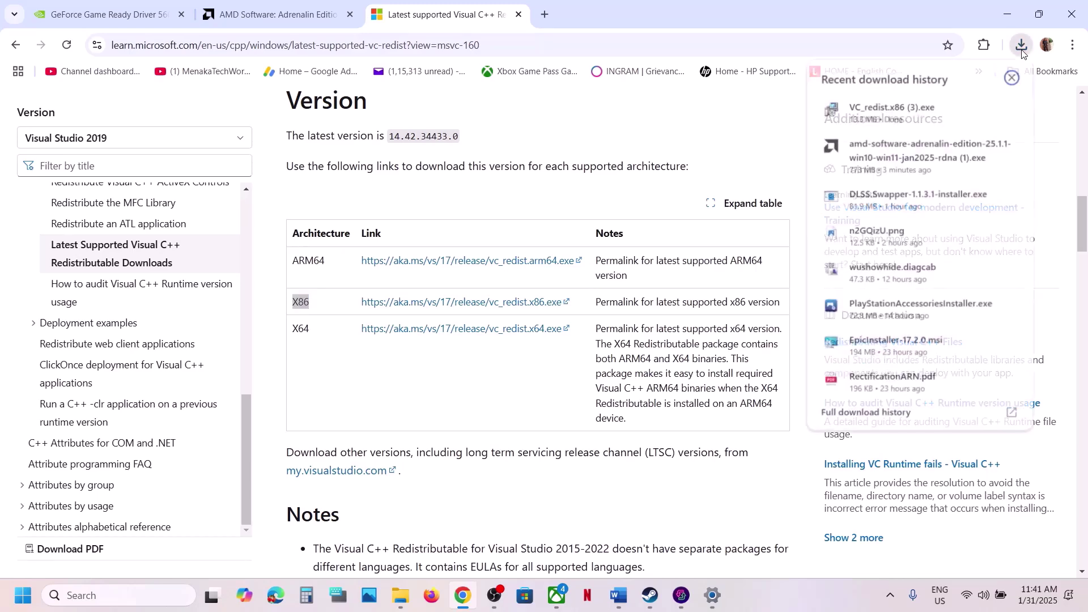
pyautogui.click(903, 106)
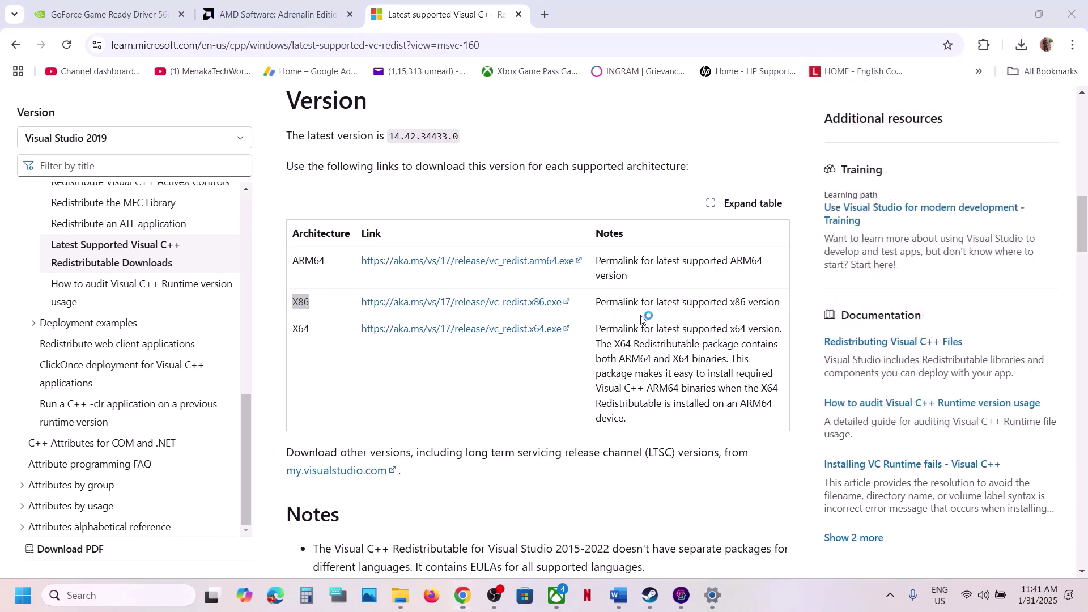
pyautogui.click(564, 375)
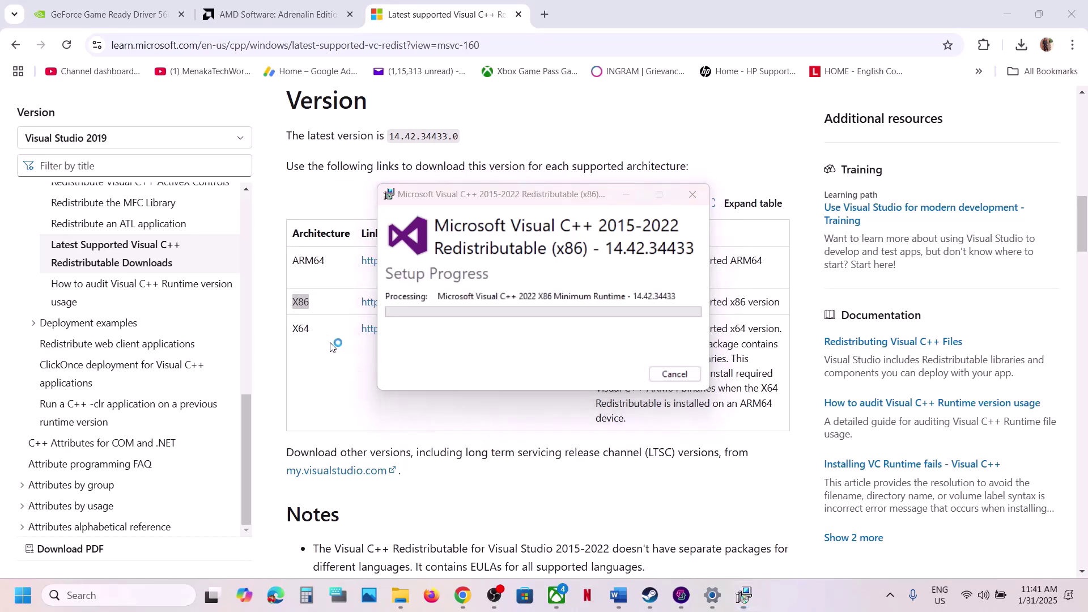
# Download the X64 Visual C++ redistributable, launch VC_redist.x64 (3).exe, and start its Repair.
pyautogui.doubleClick(298, 331)
pyautogui.click(479, 332)
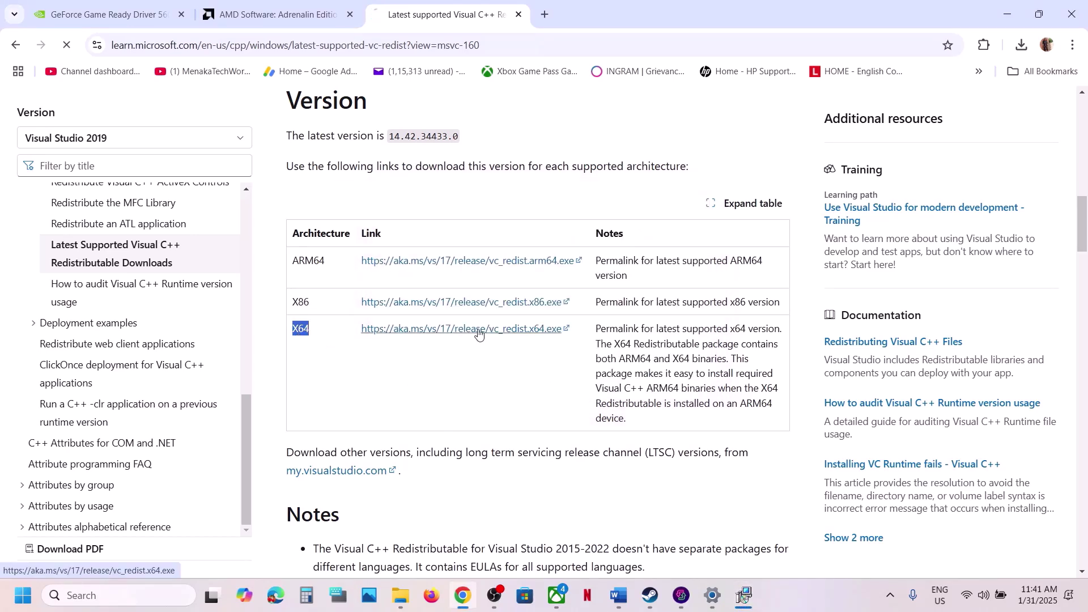
pyautogui.click(1023, 47)
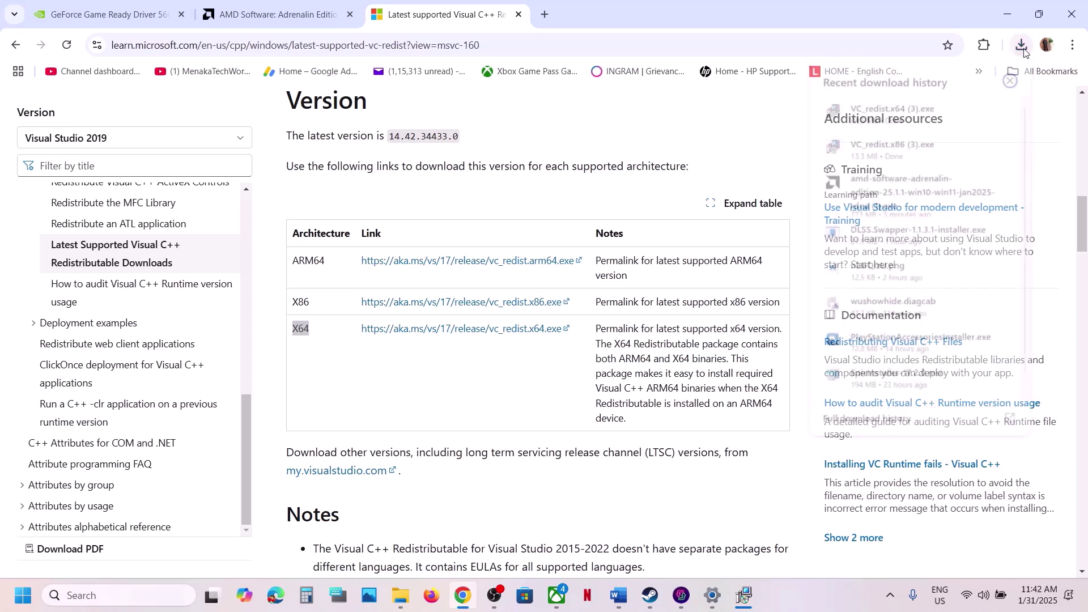
pyautogui.click(913, 100)
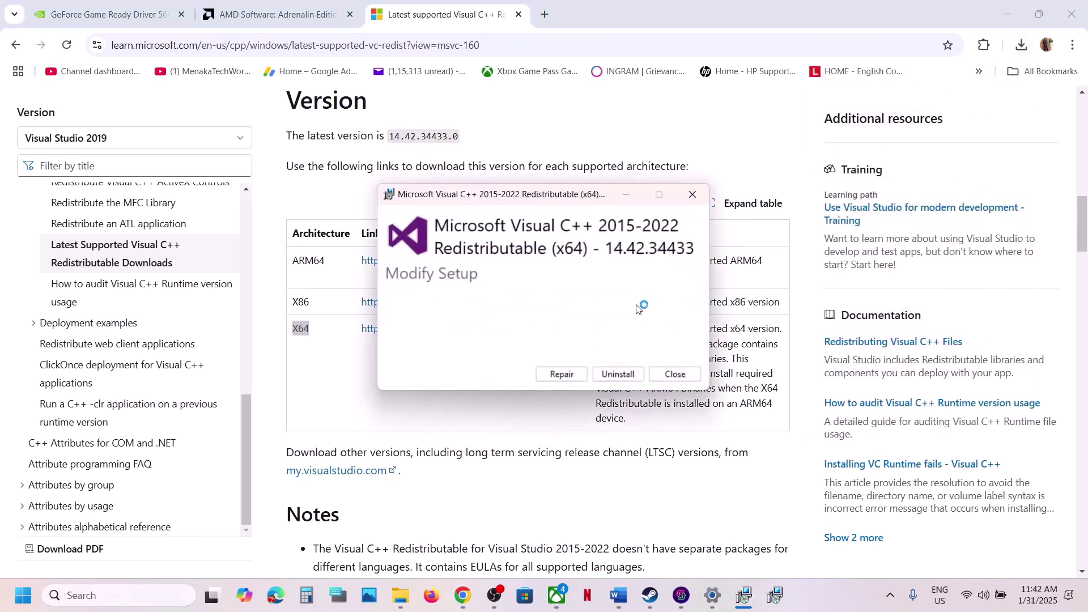
pyautogui.click(576, 375)
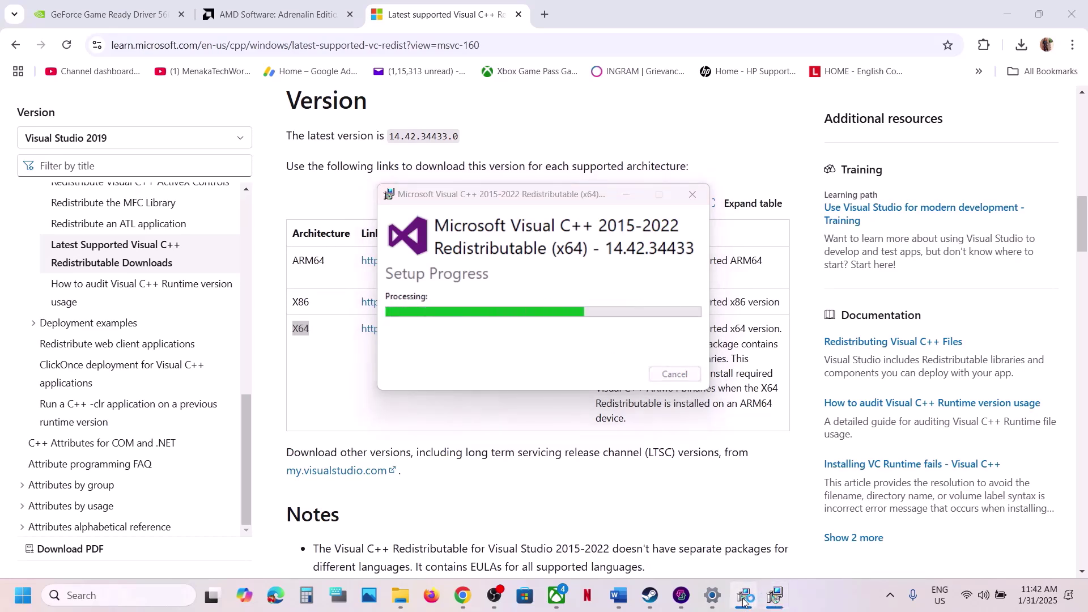
# Close the finished x86 and x64 Visual C++ setup windows, then briefly show the computer's power options.
pyautogui.moveTo(563, 203); pyautogui.dragTo(271, 238)
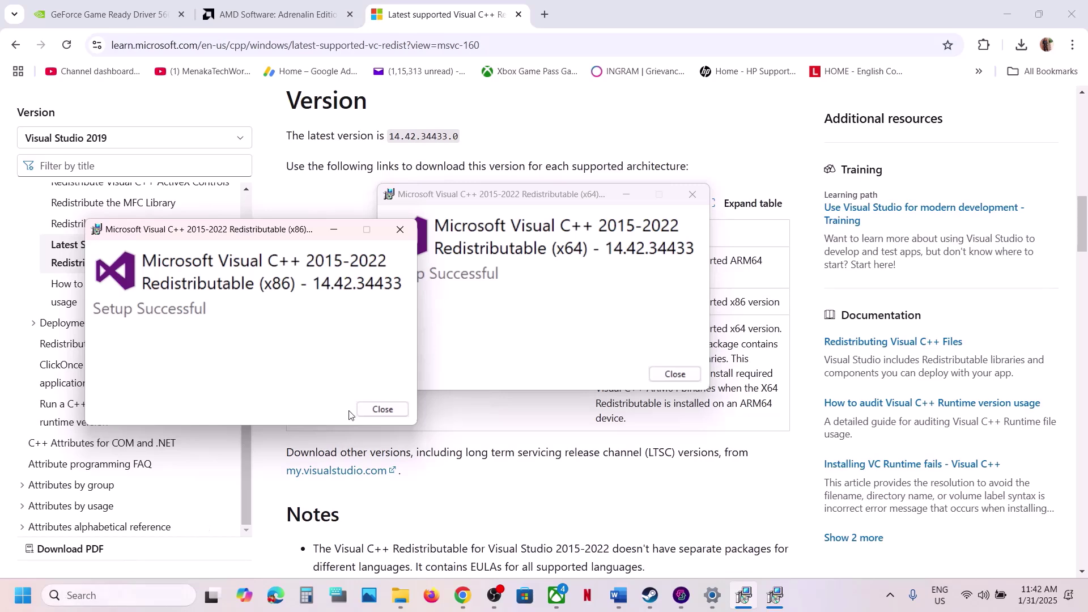
pyautogui.click(383, 410)
pyautogui.click(675, 374)
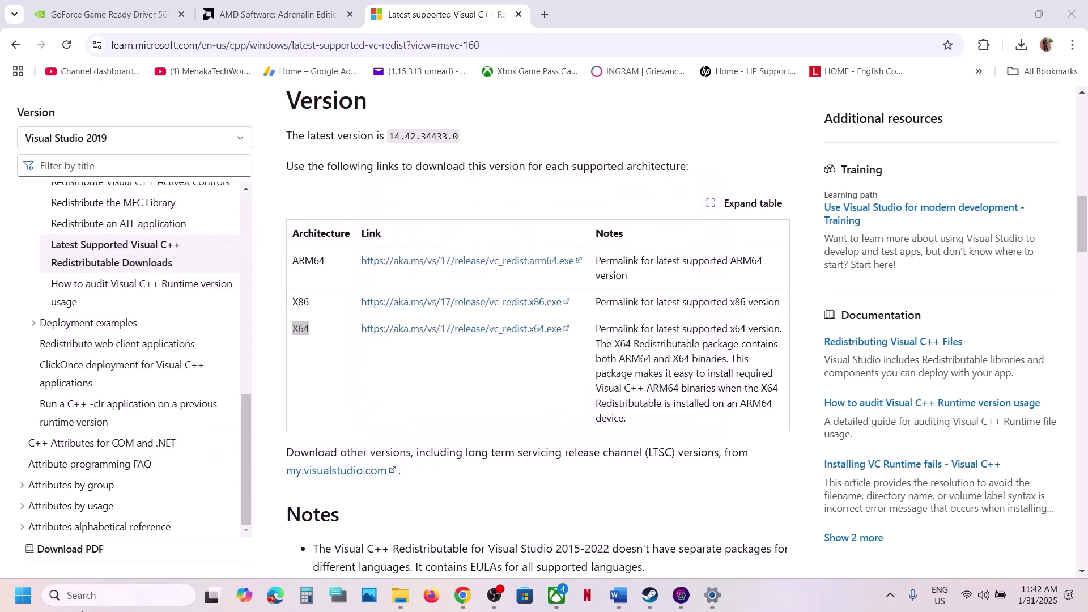
pyautogui.click(24, 595)
pyautogui.click(412, 546)
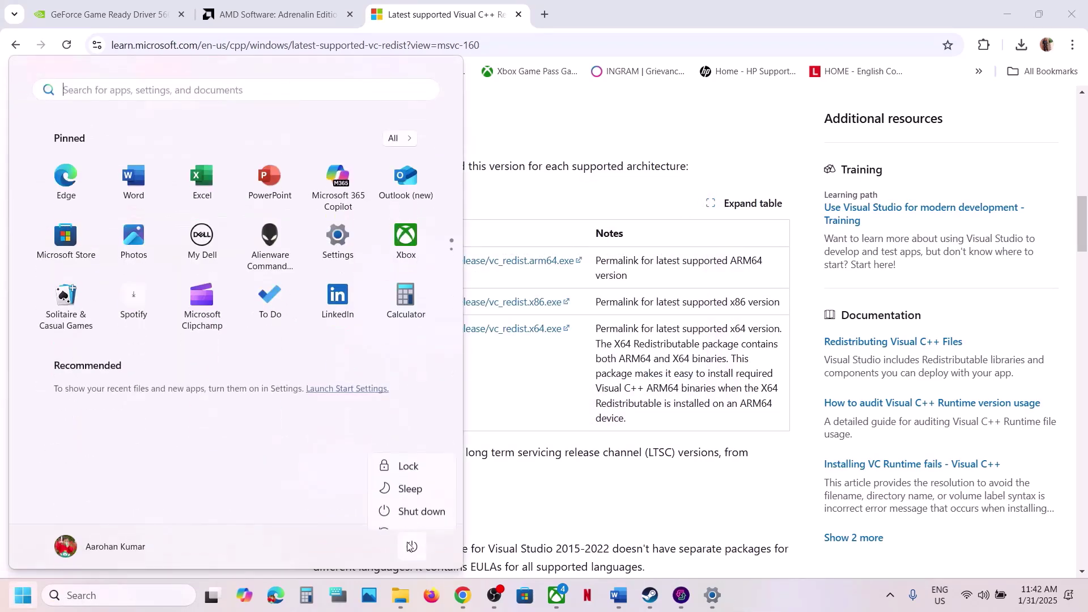
pyautogui.click(651, 595)
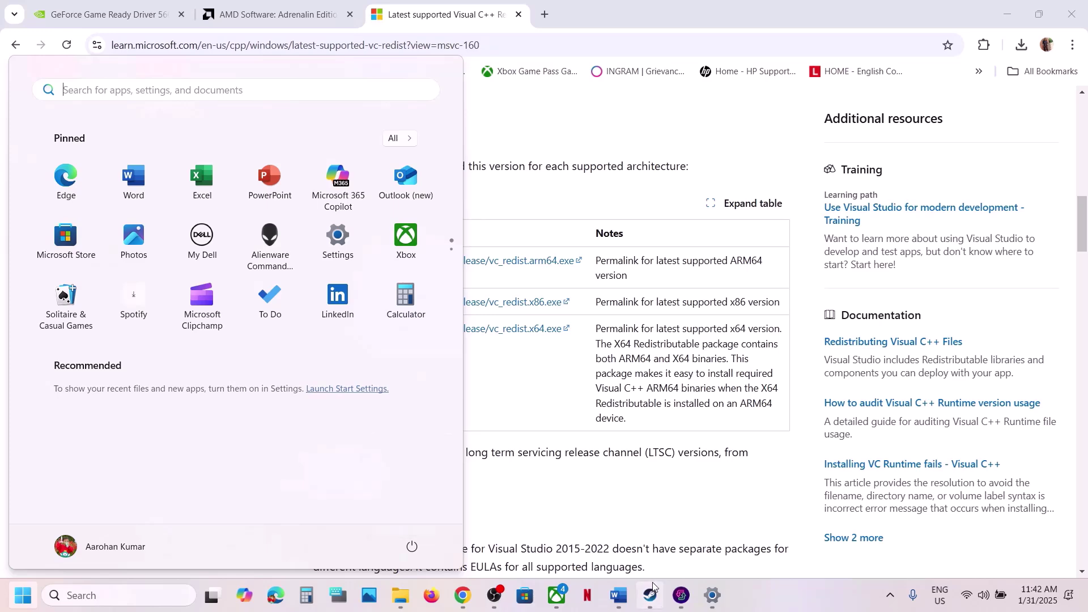
# Return to the Word notes and highlight the Step 19 instructions through "disconnect additional joystick/controllers connected".
pyautogui.click(618, 595)
pyautogui.scroll(-5, 433, 448)
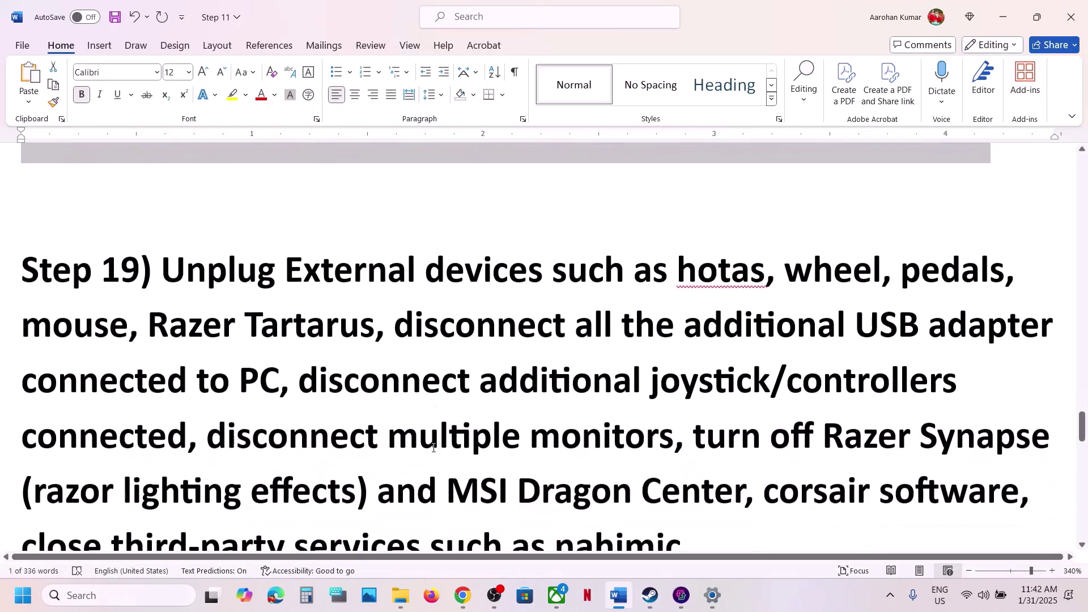
pyautogui.moveTo(170, 229); pyautogui.dragTo(842, 340)
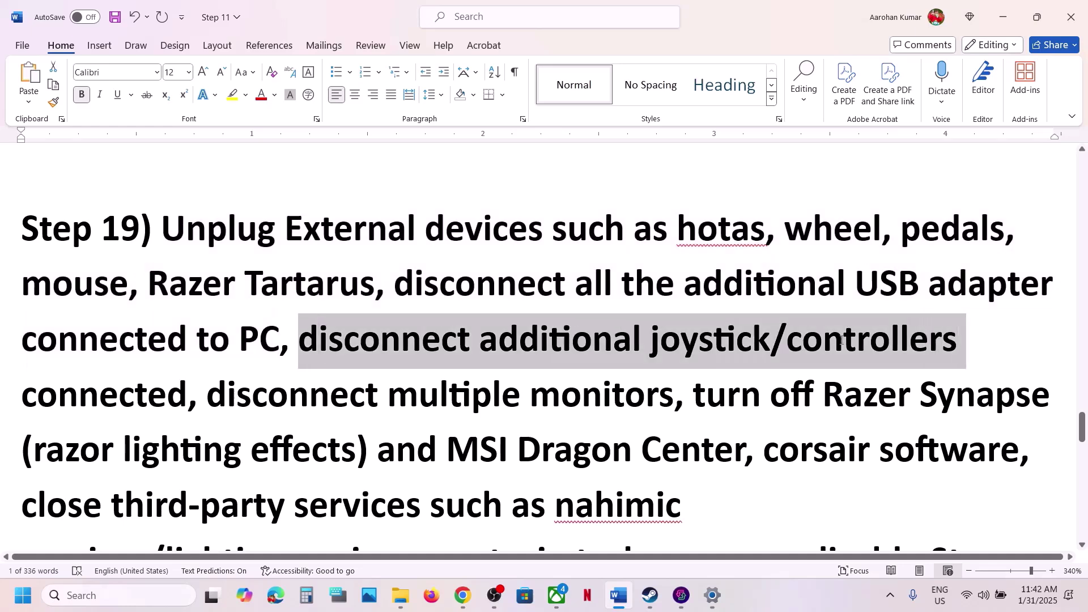
pyautogui.moveTo(319, 340); pyautogui.dragTo(189, 395)
pyautogui.scroll(-1, 190, 399)
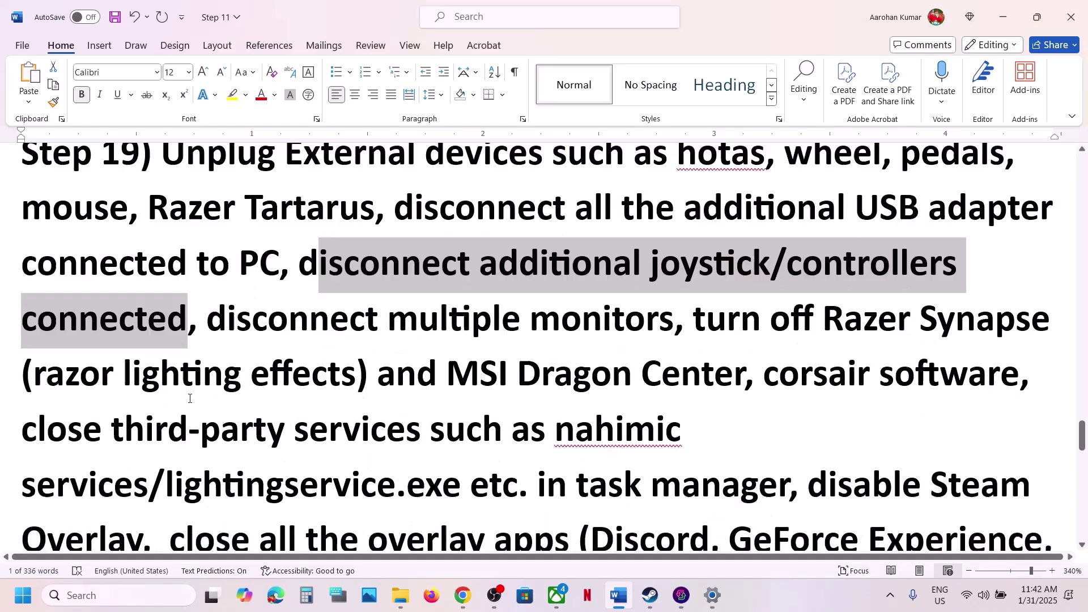
# Highlight the Step 19 text about turning off Razer Synapse and closing third-party services, then the "disable Steam Overlay" text.
pyautogui.scroll(-1, 190, 399)
pyautogui.moveTo(218, 268); pyautogui.dragTo(760, 420)
pyautogui.scroll(-4, 760, 420)
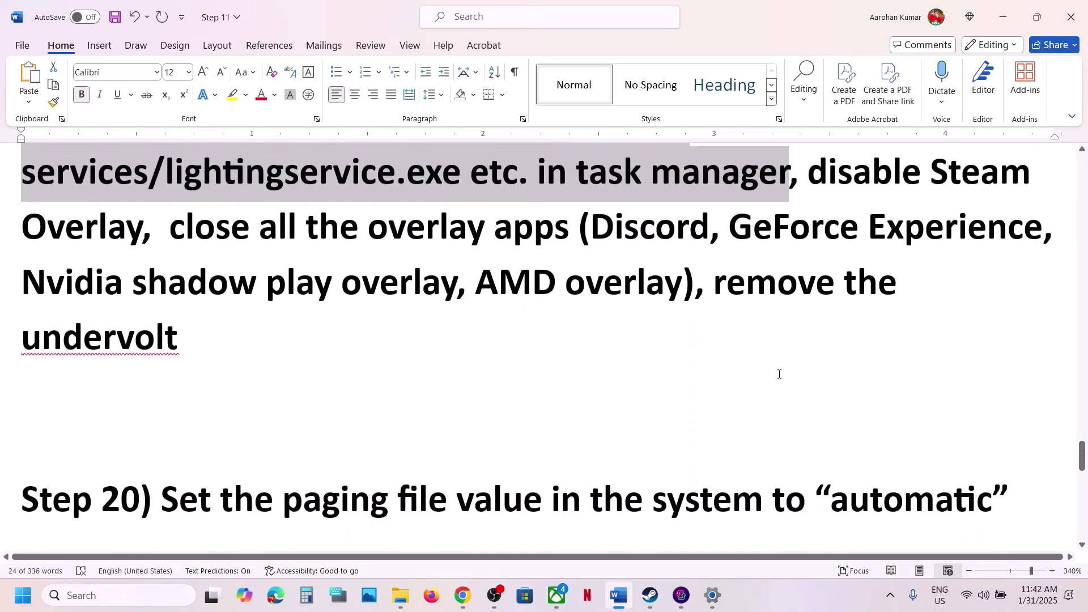
pyautogui.scroll(4, 780, 372)
pyautogui.scroll(-2, 796, 333)
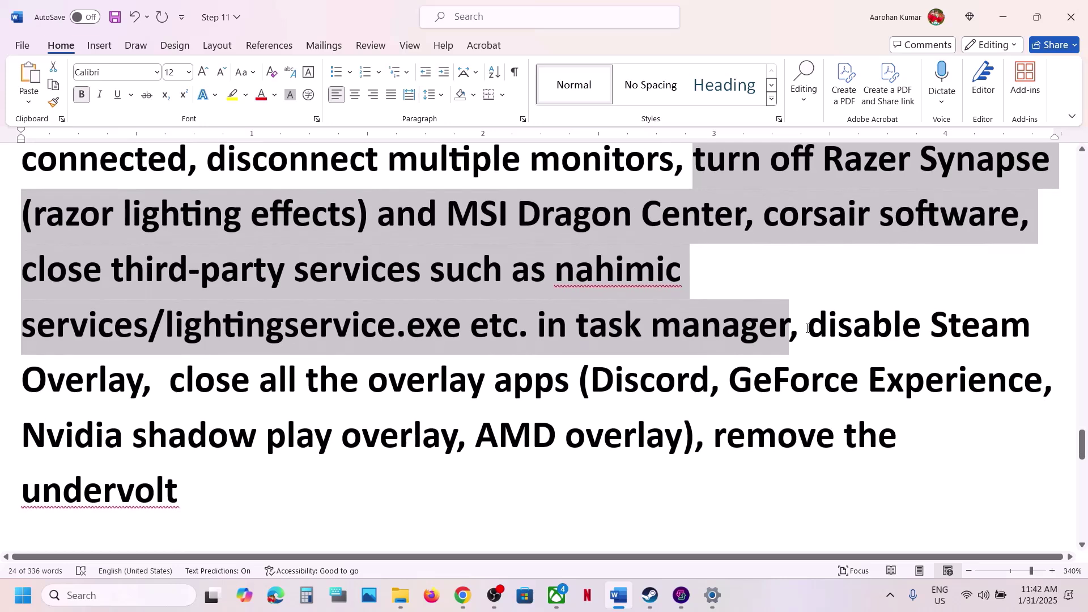
pyautogui.moveTo(808, 326); pyautogui.dragTo(170, 395)
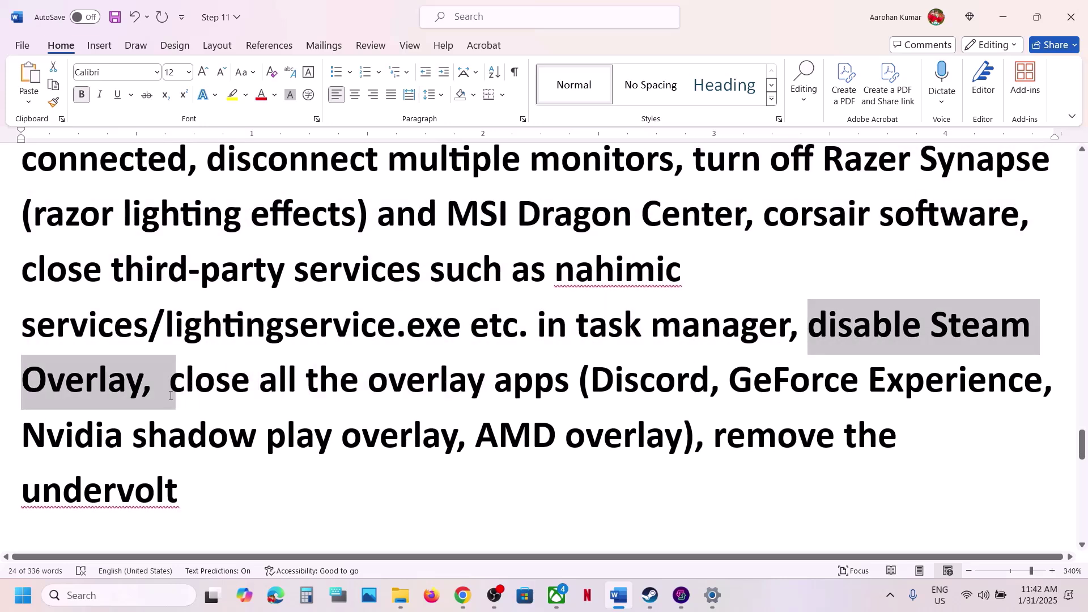
# Switch to Steam, turn off the in-game Steam Overlay in Marvel's Spider-Man 2's general properties, and close them.
pyautogui.click(650, 595)
pyautogui.rightClick(140, 346)
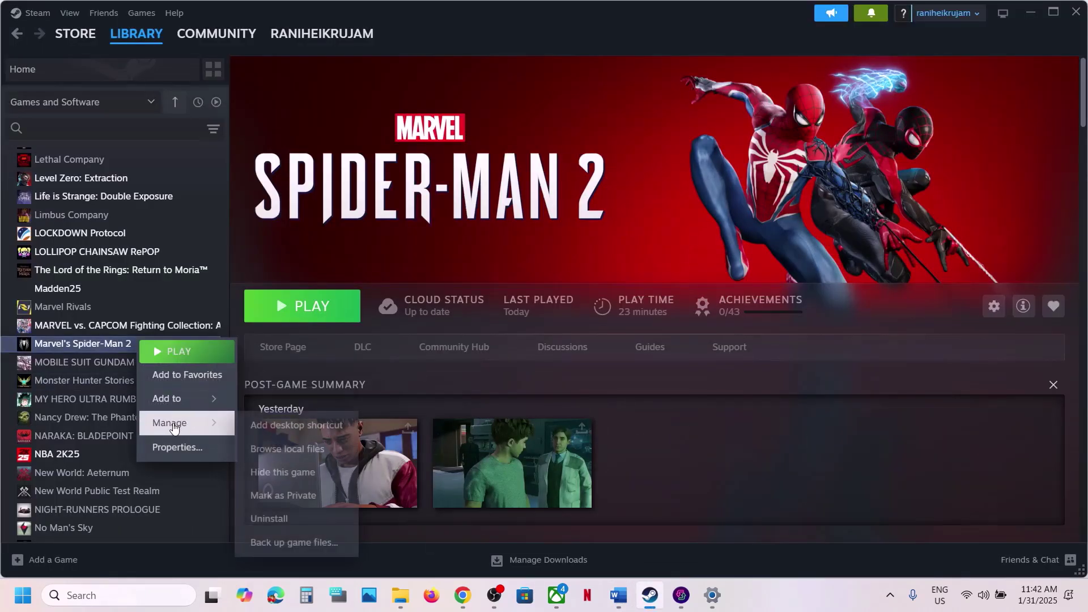
pyautogui.click(173, 446)
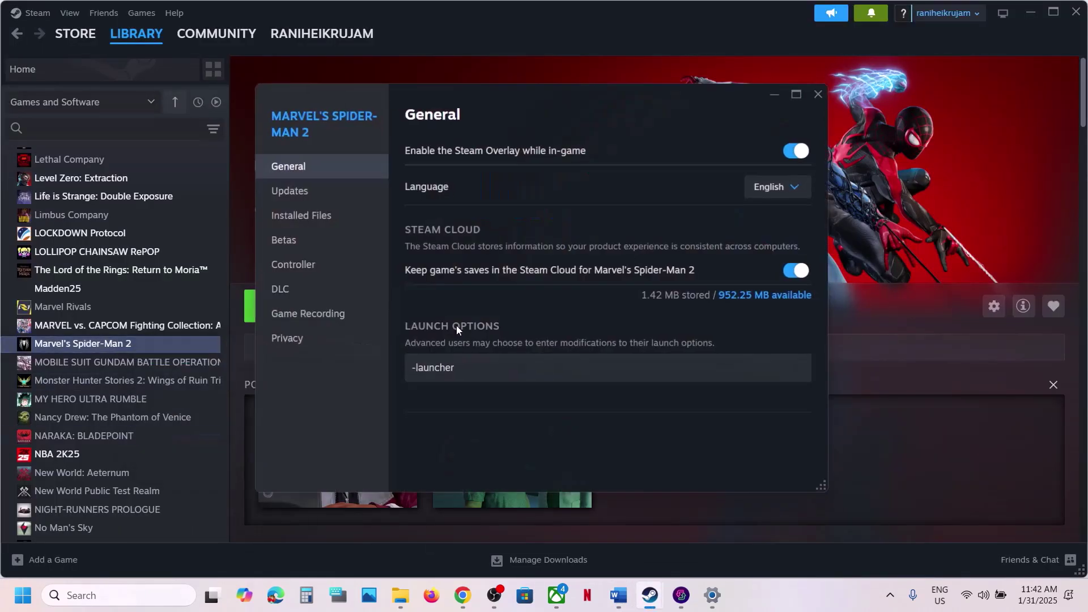
pyautogui.click(794, 147)
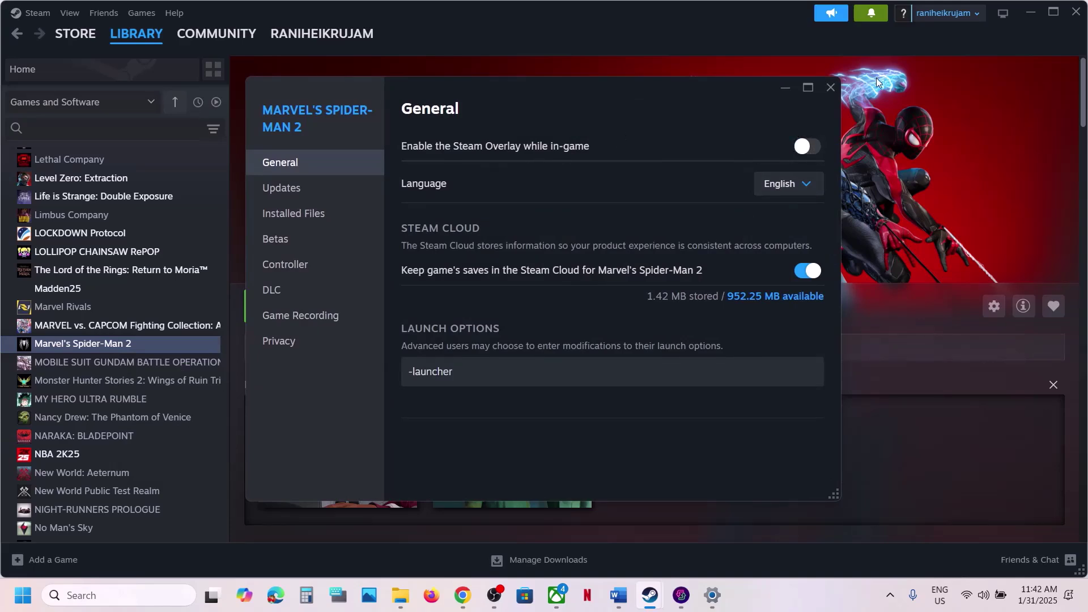
pyautogui.click(830, 88)
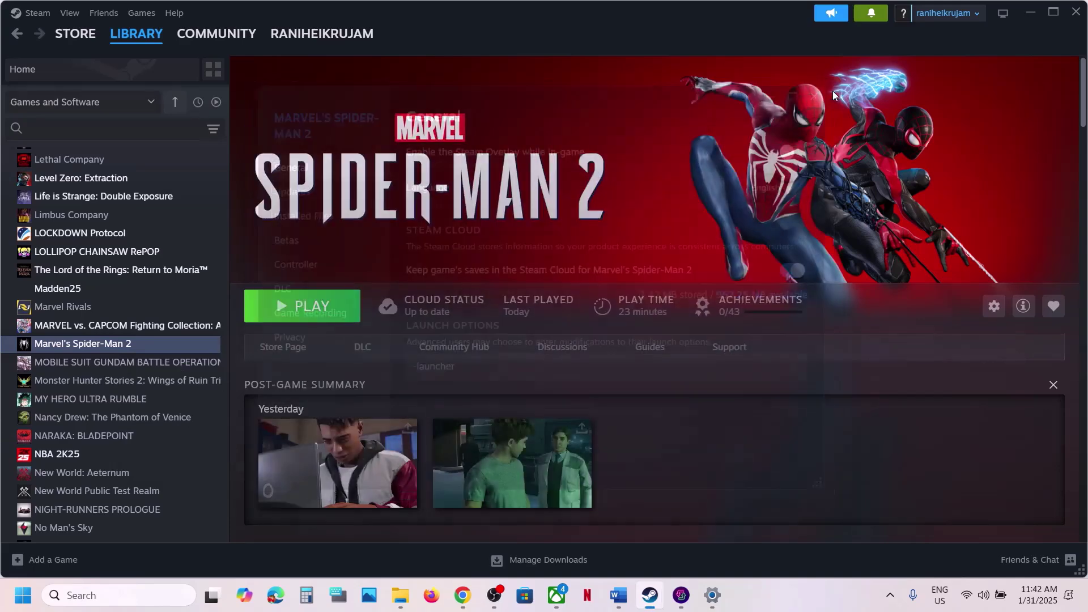
# Return to the Word notes and highlight the Step 19 text about closing overlay apps such as GeForce Experience and removing the undervolt.
pyautogui.click(627, 602)
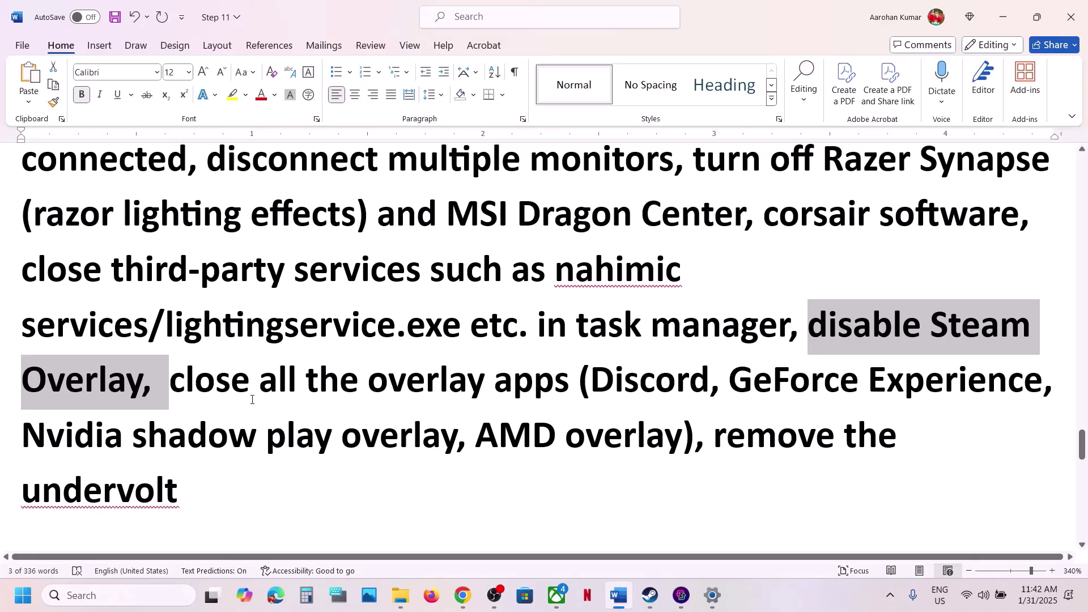
pyautogui.click(223, 388)
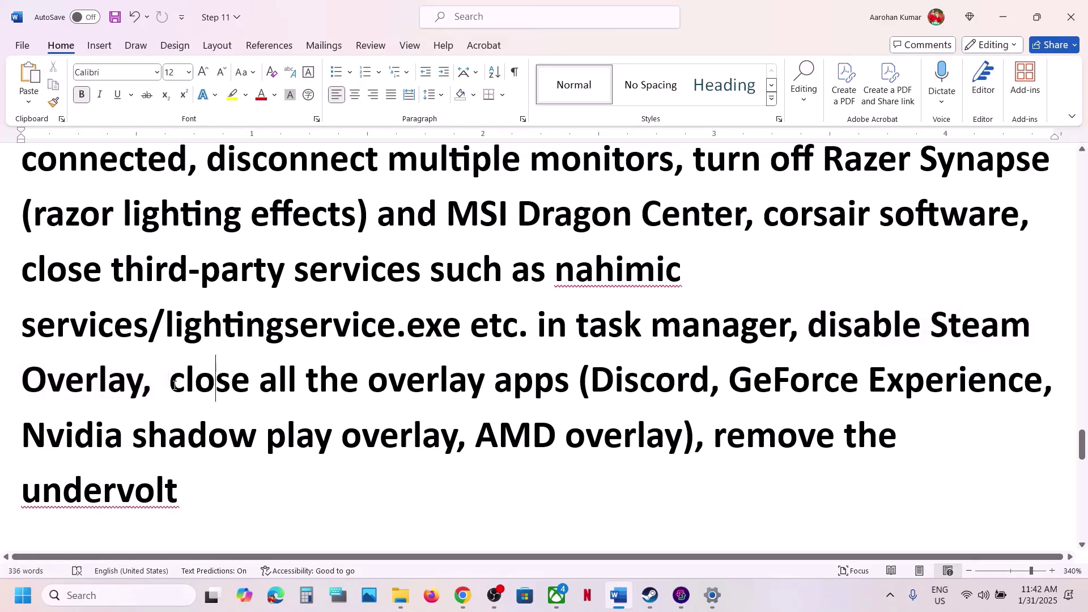
pyautogui.moveTo(174, 385); pyautogui.dragTo(1044, 386)
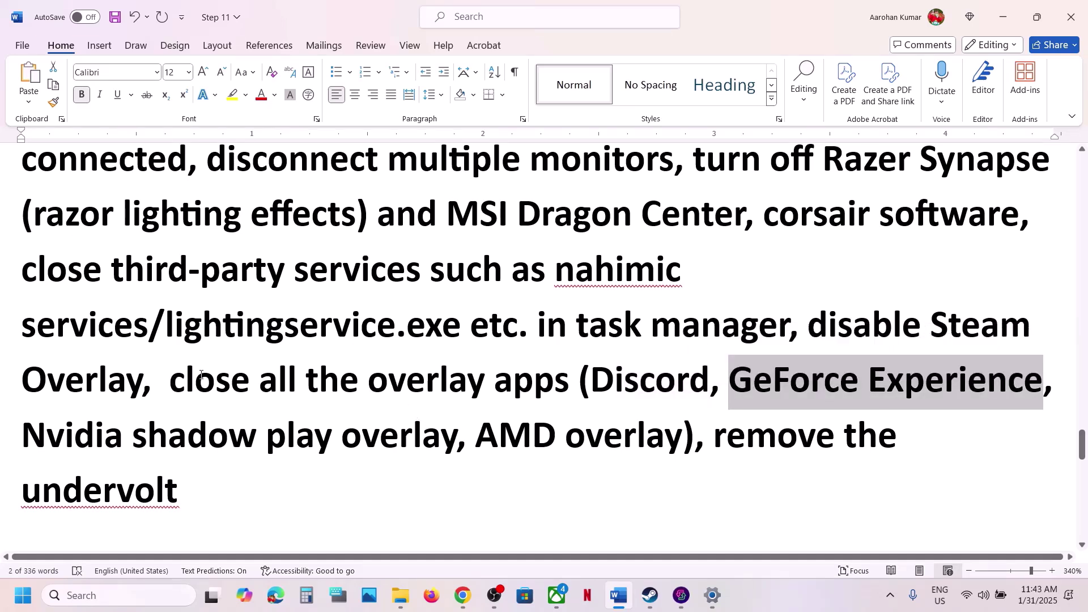
pyautogui.moveTo(201, 376); pyautogui.dragTo(238, 484)
# Add ", rename/delete save game files" after "remove the undervolt" at the end of Step 19.
pyautogui.click(206, 484)
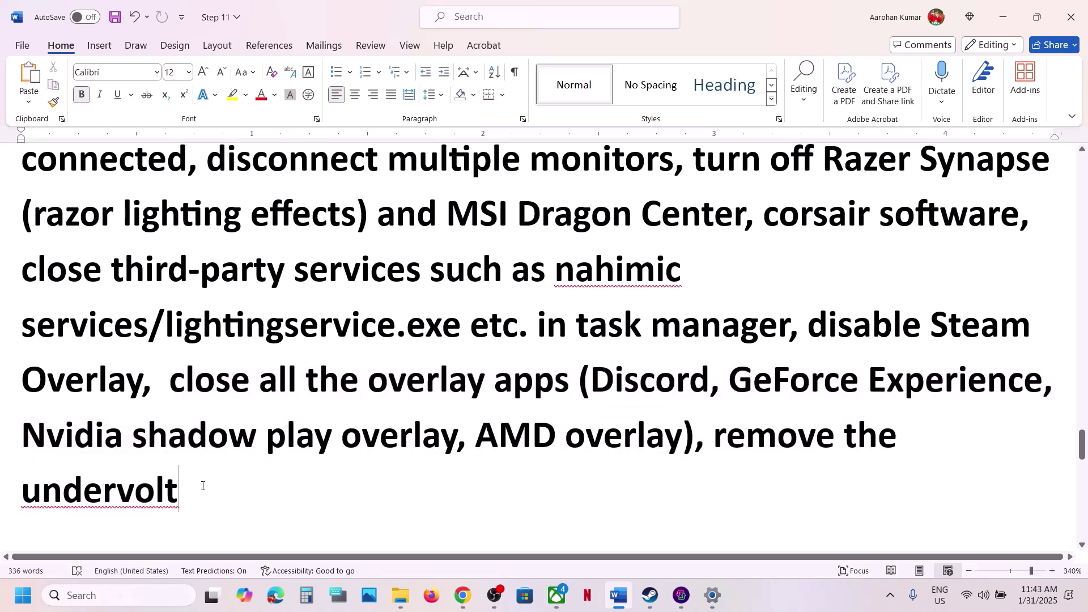
pyautogui.write(', rename')
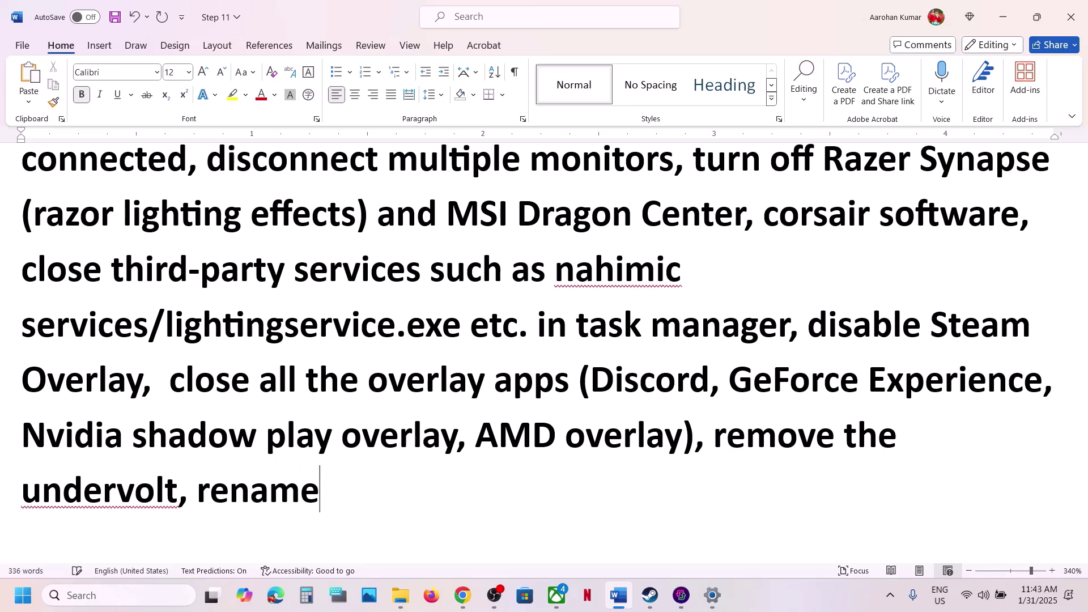
pyautogui.write(' save')
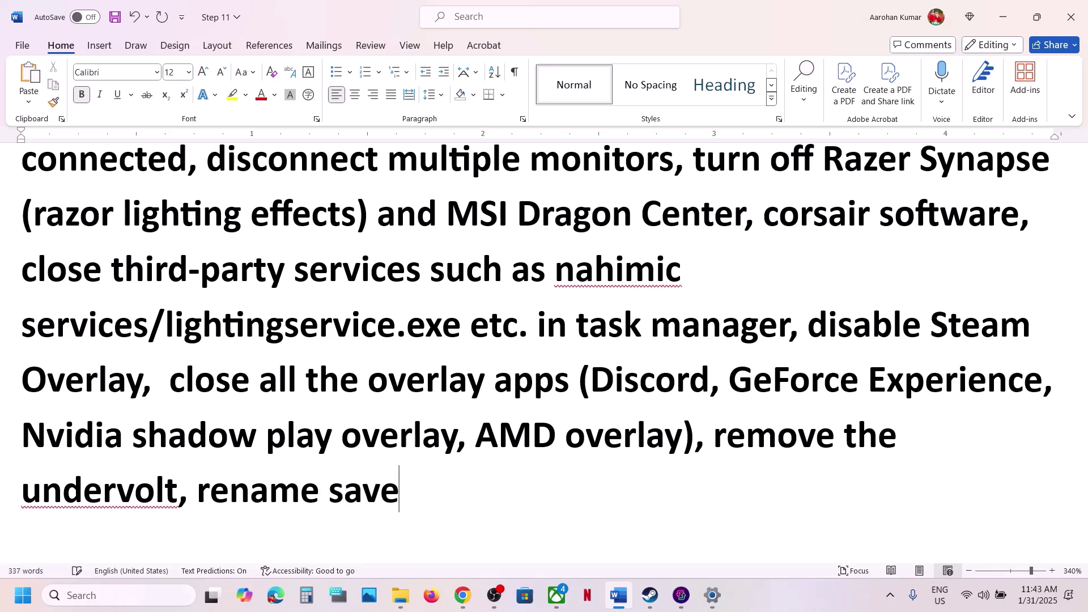
pyautogui.write(' game files')
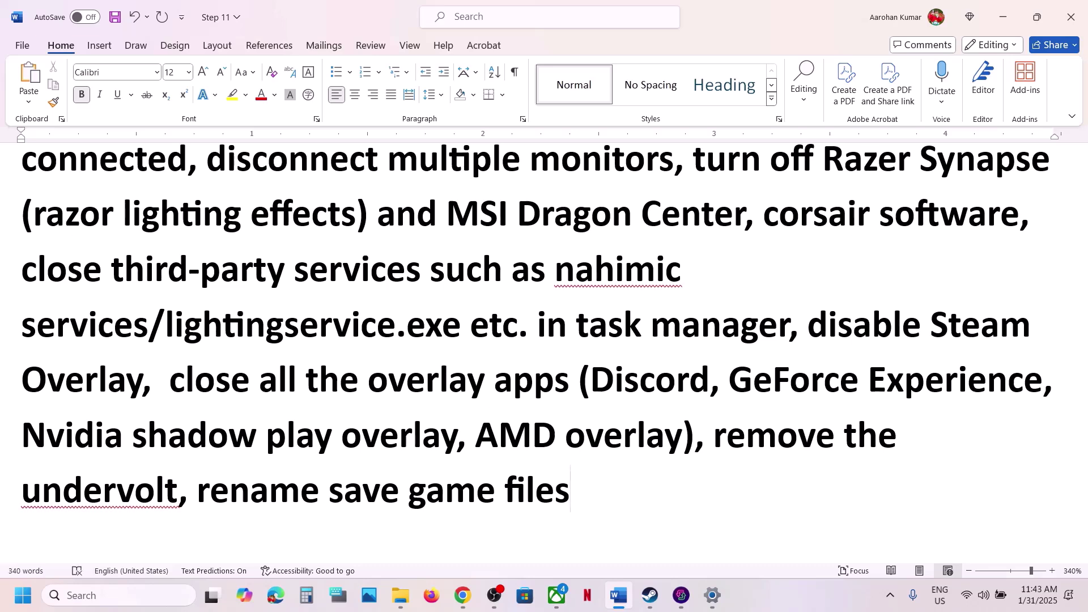
pyautogui.click(322, 487)
pyautogui.write('/delte')
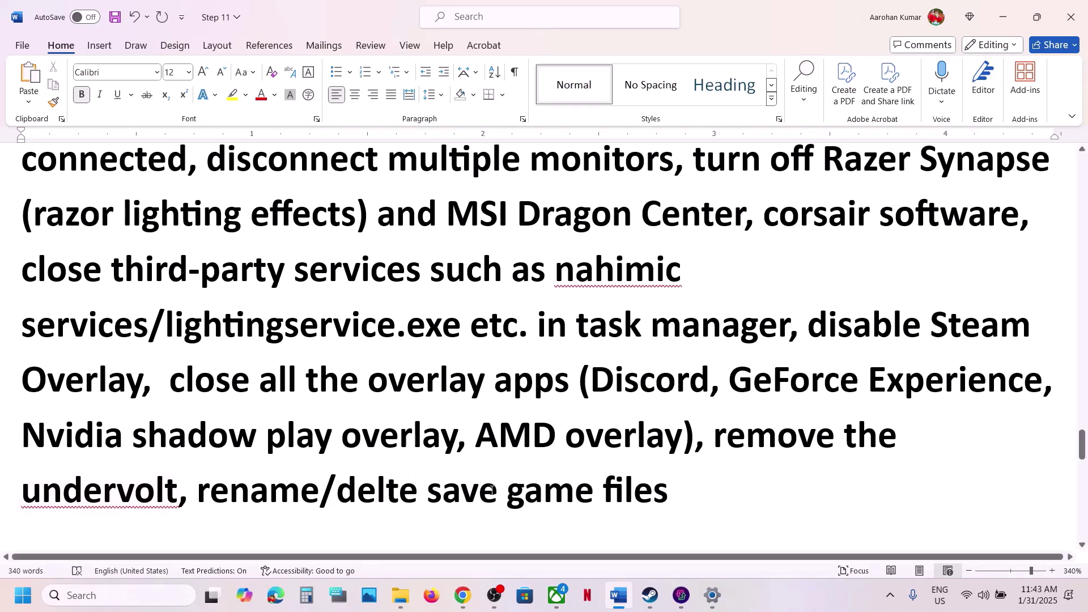
pyautogui.click(385, 485)
pyautogui.write('es')
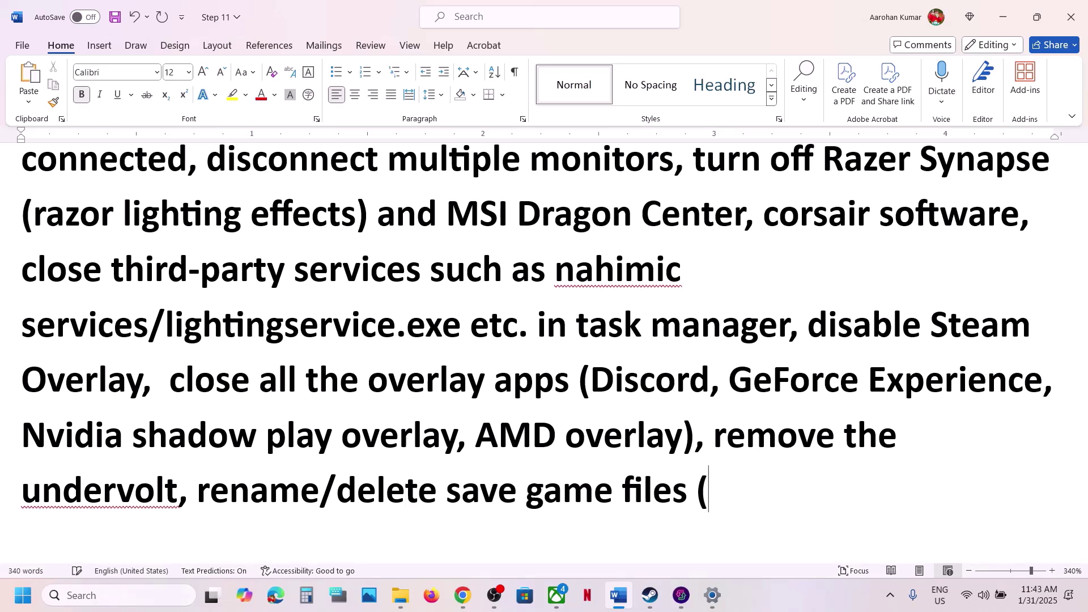
# Append the note "(the game progress will be lost)" after "save game files" in Step 19.
pyautogui.write(' (All')
pyautogui.press('BackSpace')
pyautogui.press('BackSpace')
pyautogui.press('BackSpace')
pyautogui.press('BackSpace')
pyautogui.write('the game ')
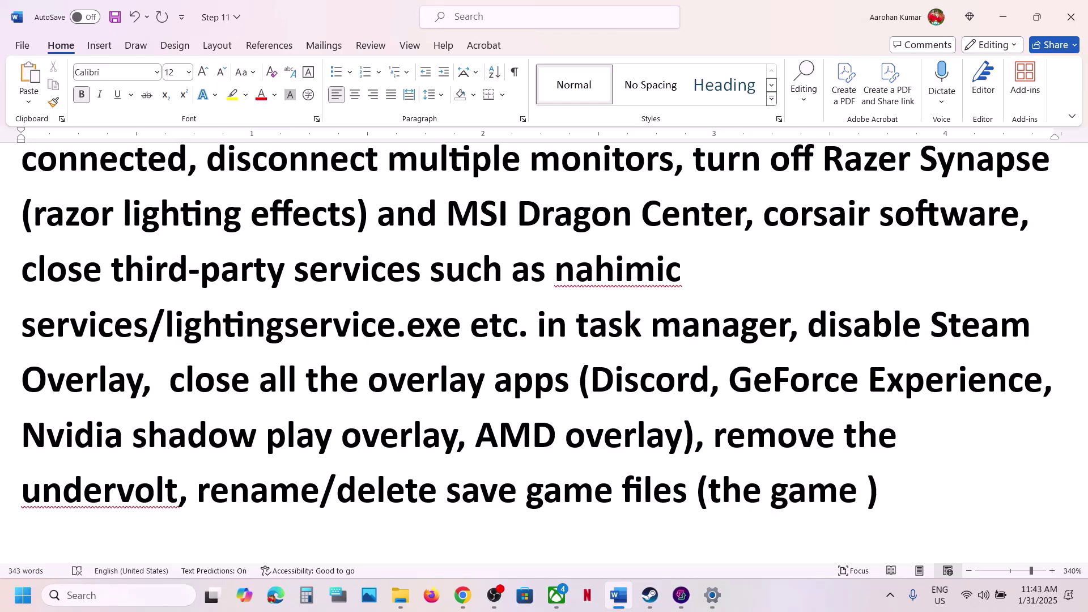
pyautogui.write('progres')
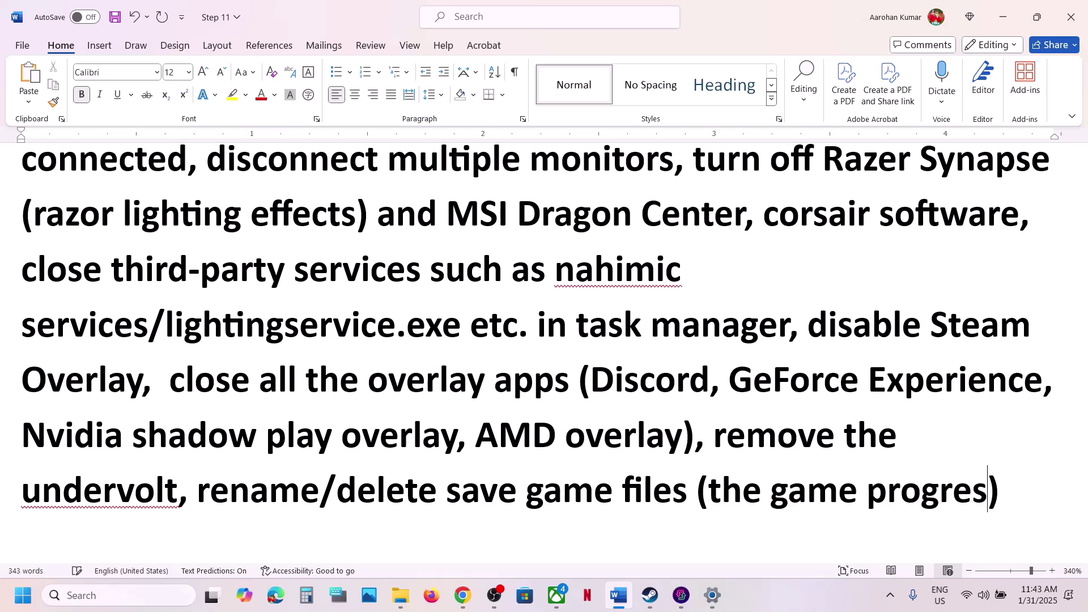
pyautogui.write('s will b')
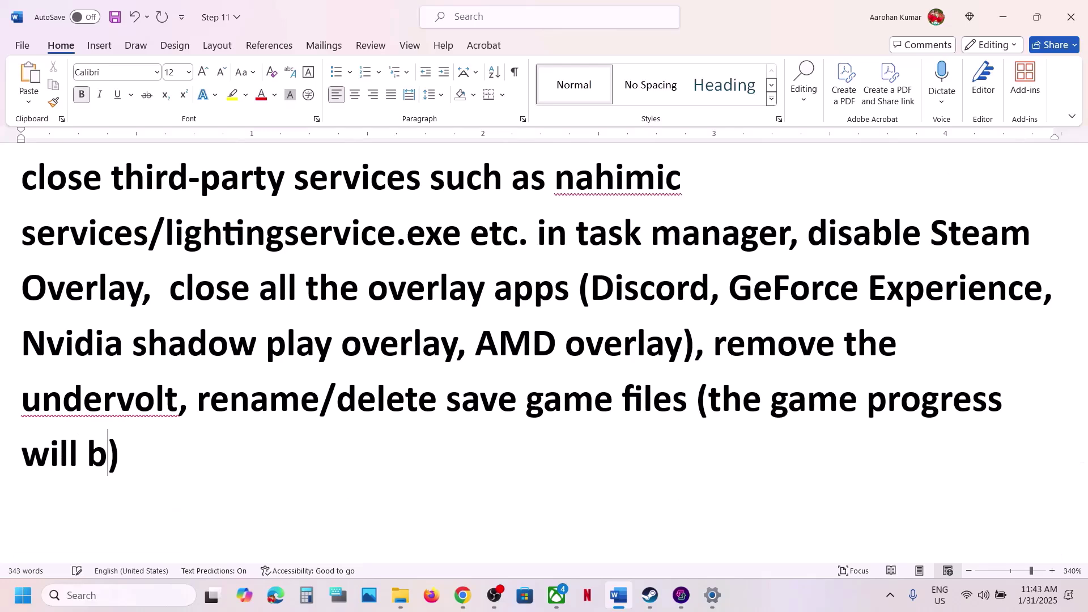
pyautogui.write('e lost')
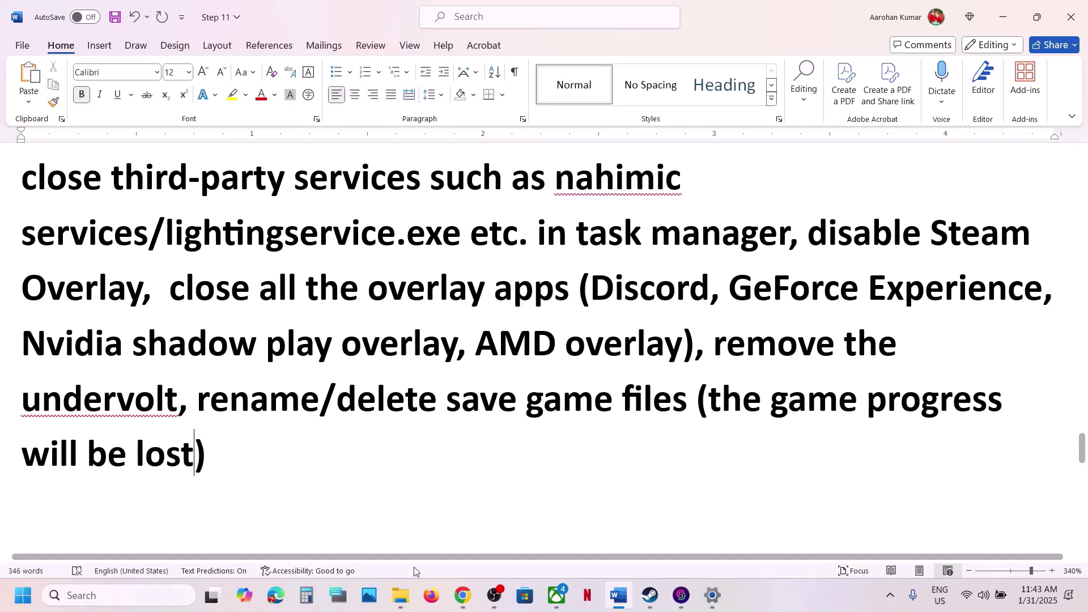
# Switch to File Explorer and try to back up the Marvel's Spider-Man 2 folder from Documents by copying it to the desktop.
pyautogui.click(400, 595)
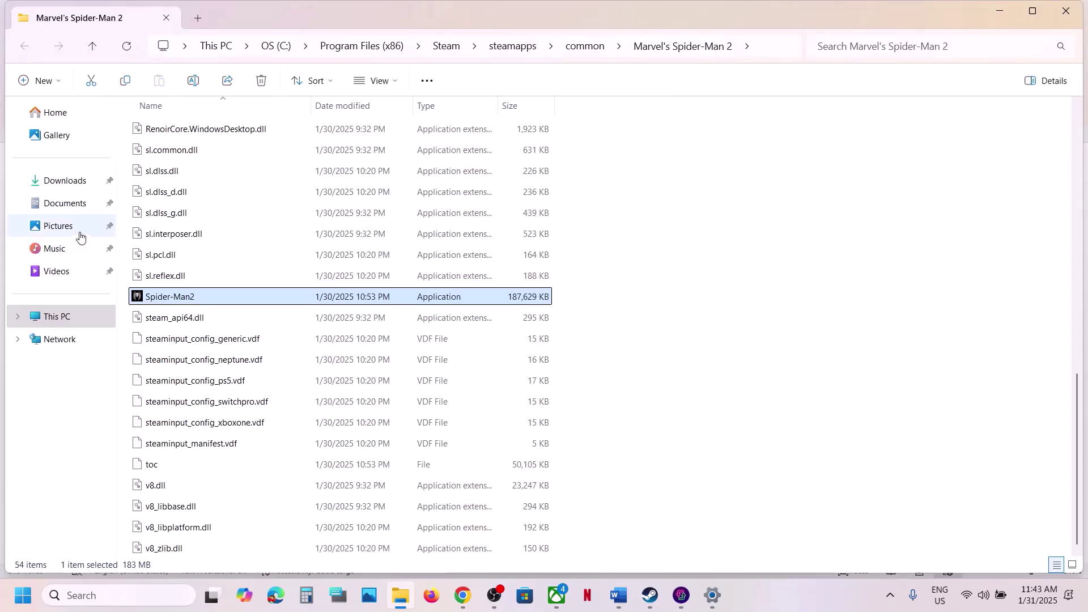
pyautogui.click(70, 208)
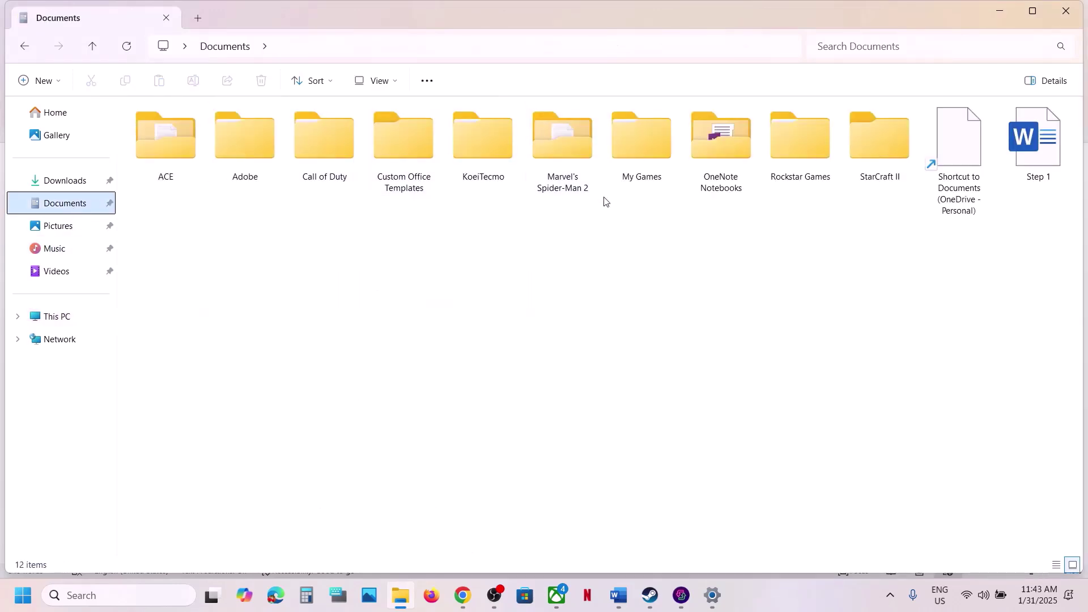
pyautogui.click(560, 178)
pyautogui.rightClick(560, 178)
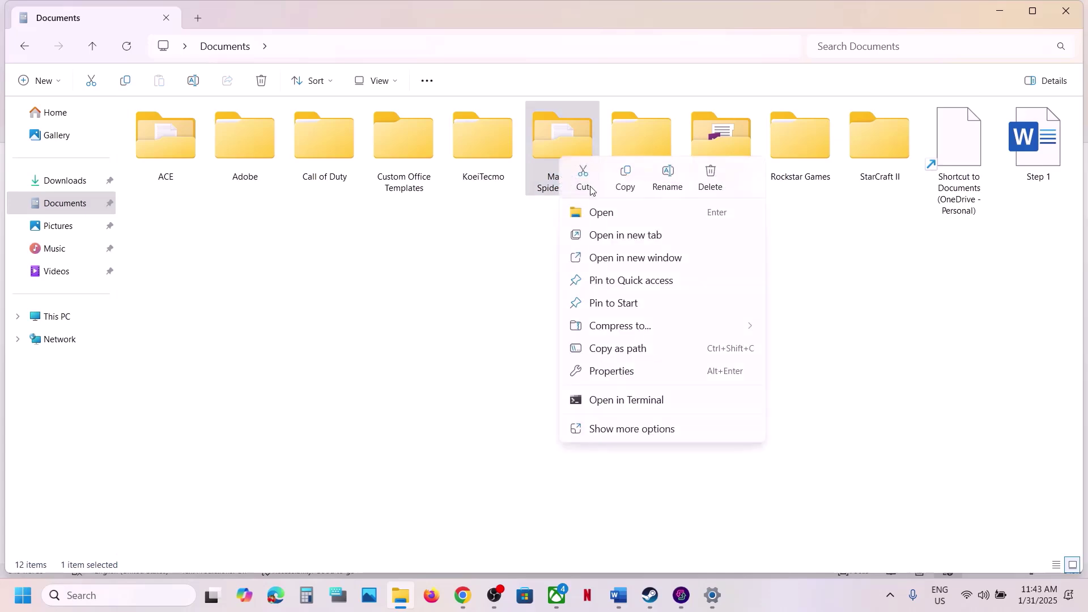
pyautogui.click(627, 180)
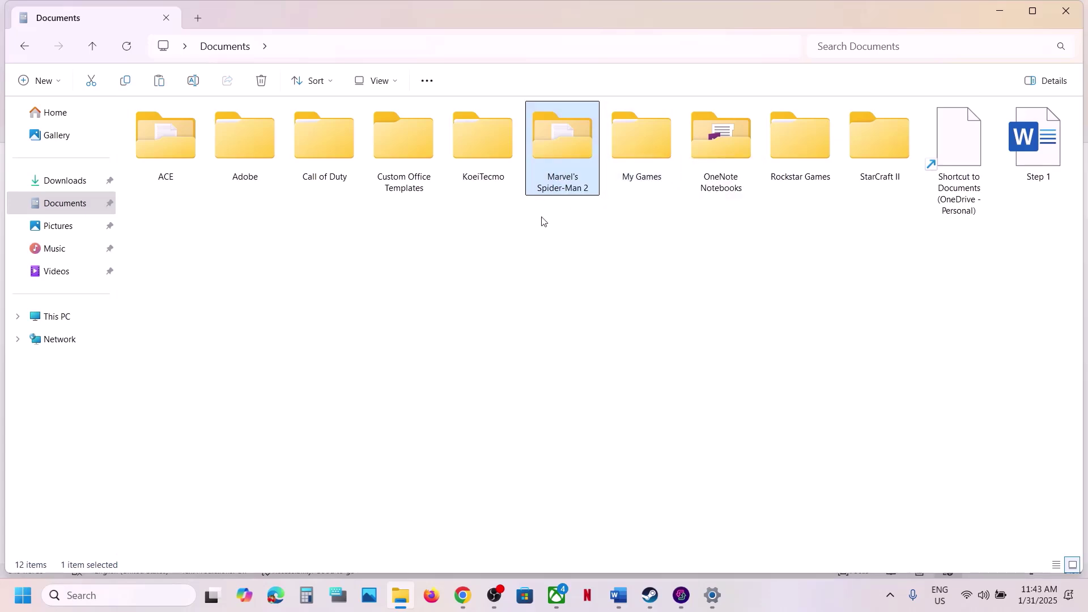
pyautogui.press('super+d')
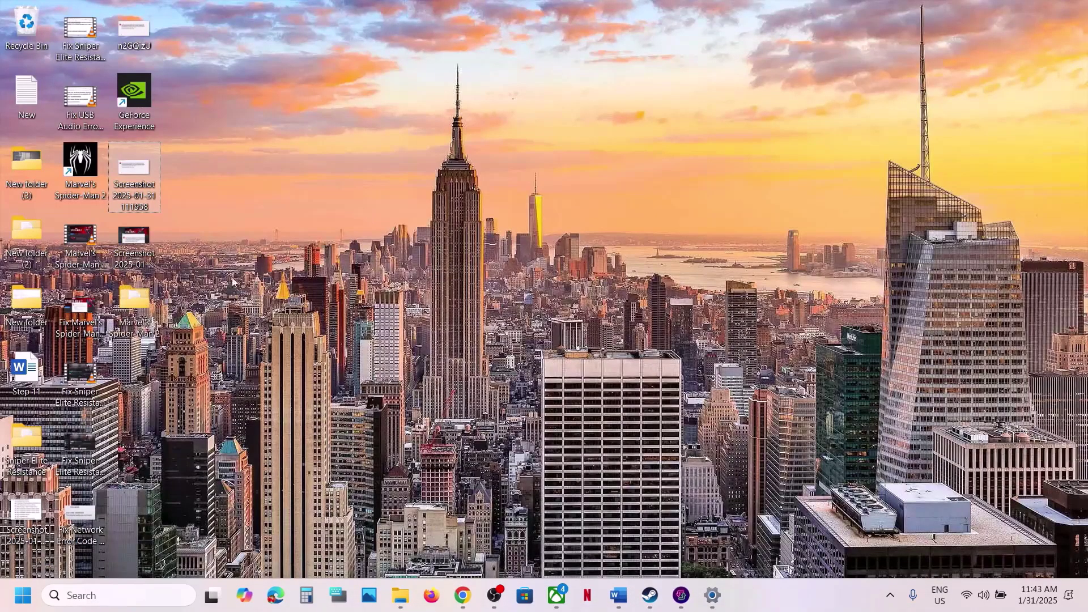
pyautogui.click(153, 299)
pyautogui.hotkey('ctrl', 'v')
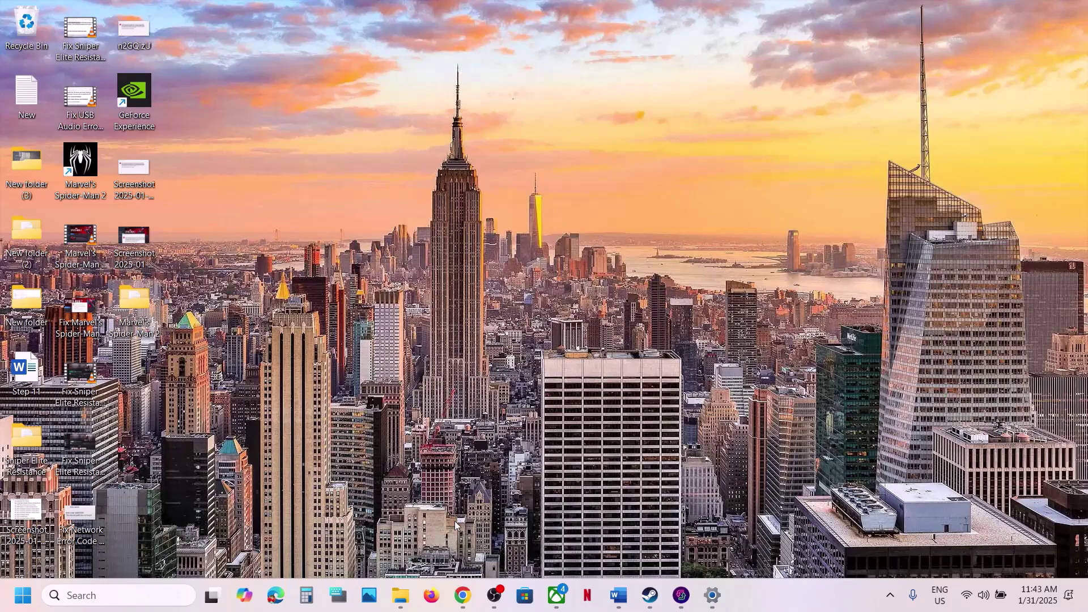
# Rename the Marvel's Spider-Man 2 folder in Documents to "Marvel's Spider-Man 2.old".
pyautogui.click(412, 599)
pyautogui.rightClick(566, 184)
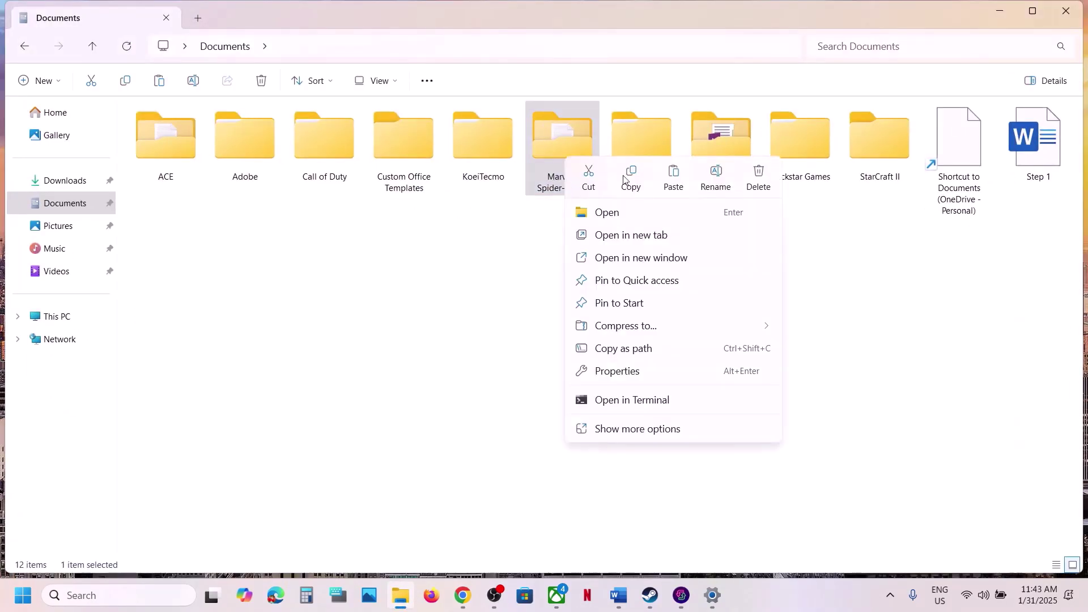
pyautogui.click(721, 177)
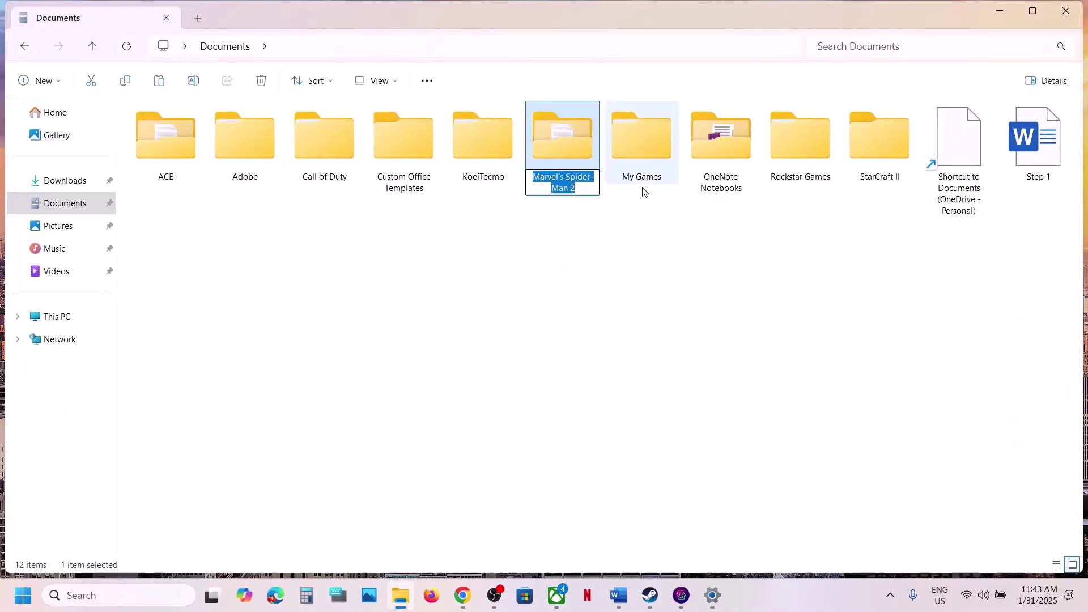
pyautogui.click(584, 183)
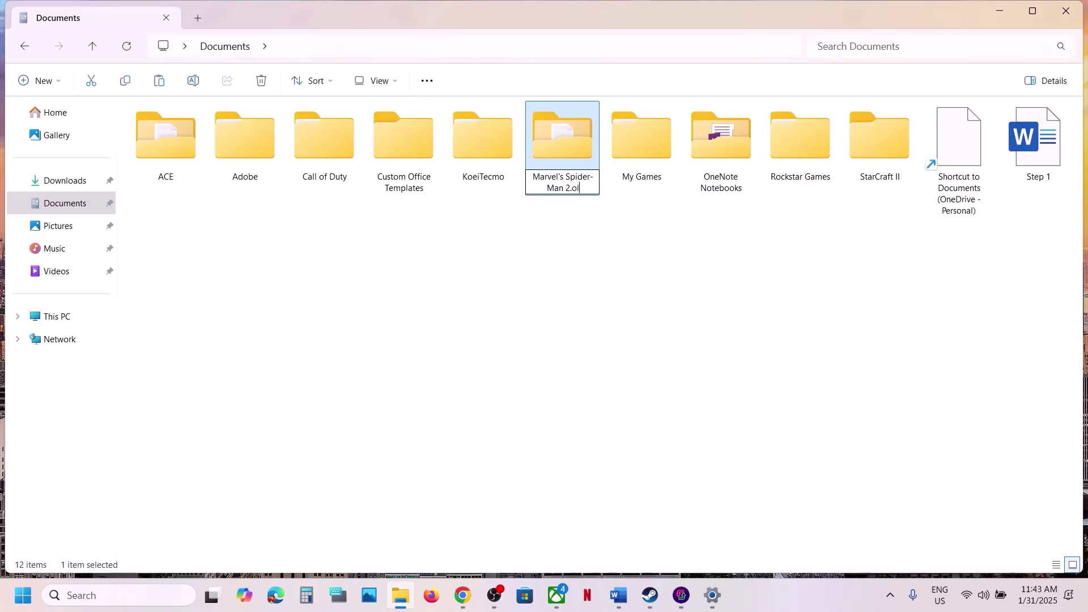
pyautogui.press('Return')
pyautogui.click(690, 499)
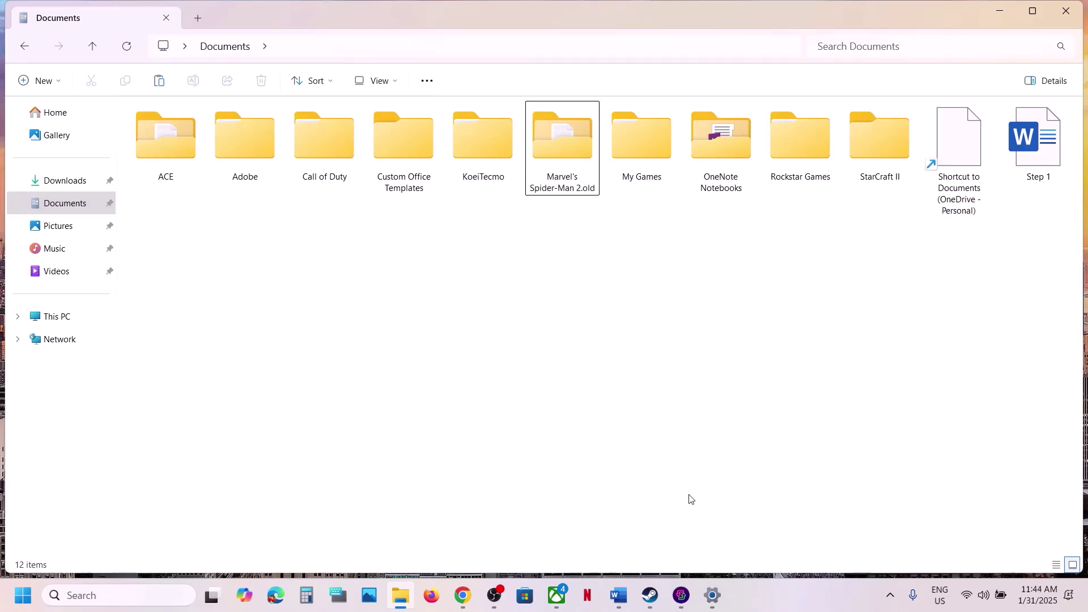
# Show the game's Steam library page and the Delete option for the Marvel's Spider-Man 2.old folder without deleting it.
pyautogui.click(643, 609)
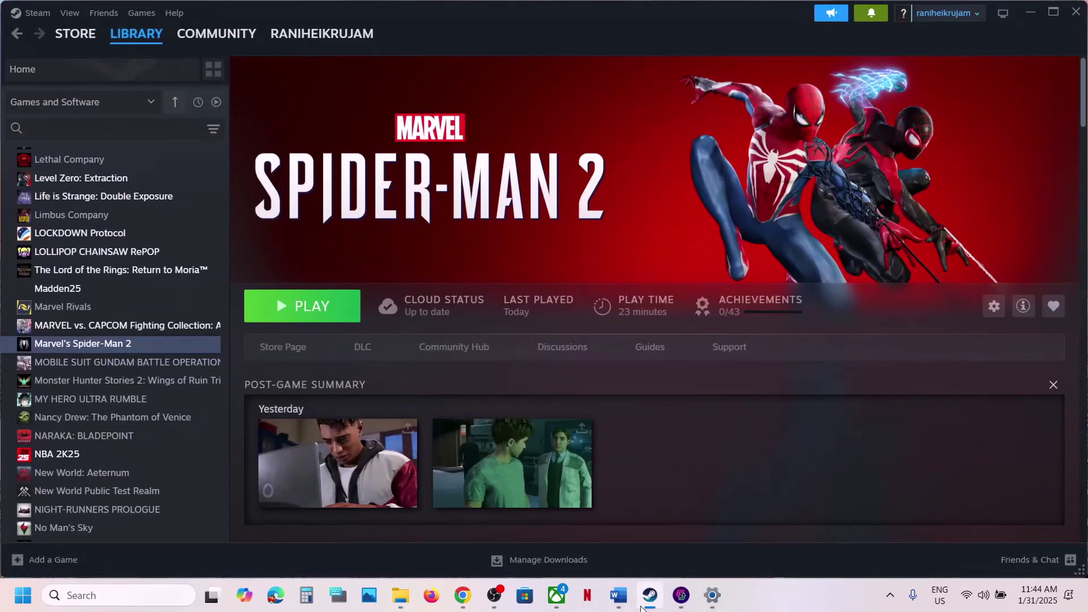
pyautogui.click(642, 608)
pyautogui.click(577, 179)
pyautogui.rightClick(576, 179)
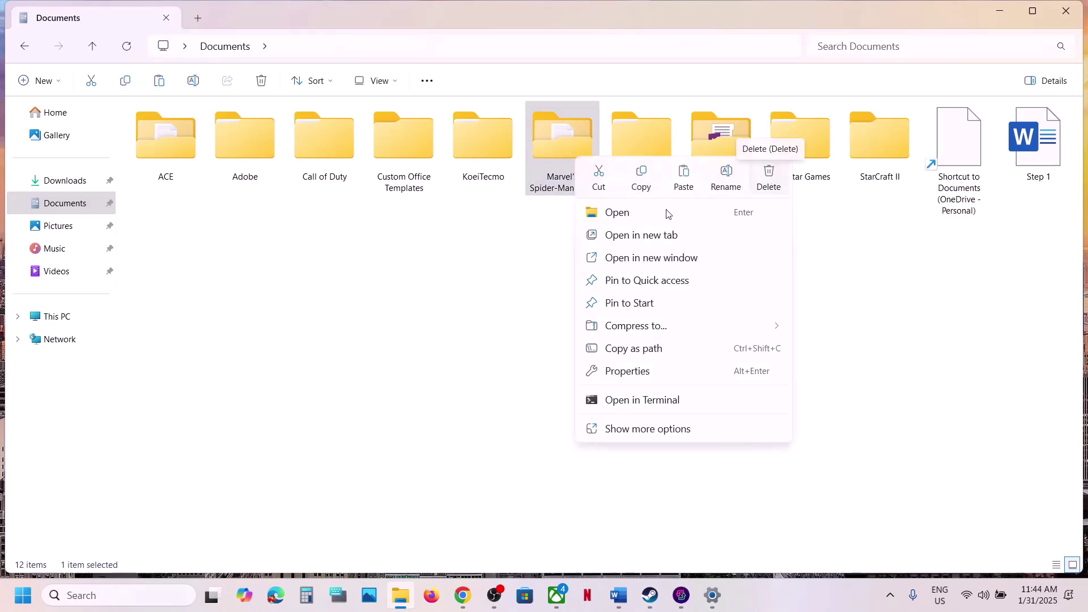
pyautogui.moveTo(537, 277); pyautogui.dragTo(663, 558)
pyautogui.click(651, 608)
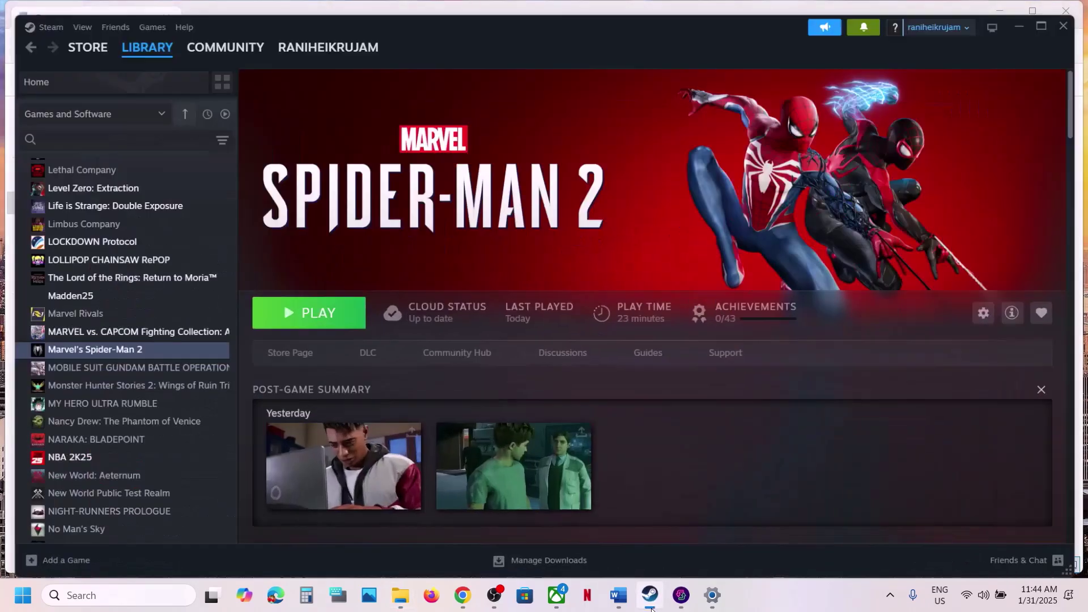
# Return to the Word notes and highlight the Step 20 instruction to set the paging file value to "automatic".
pyautogui.click(619, 595)
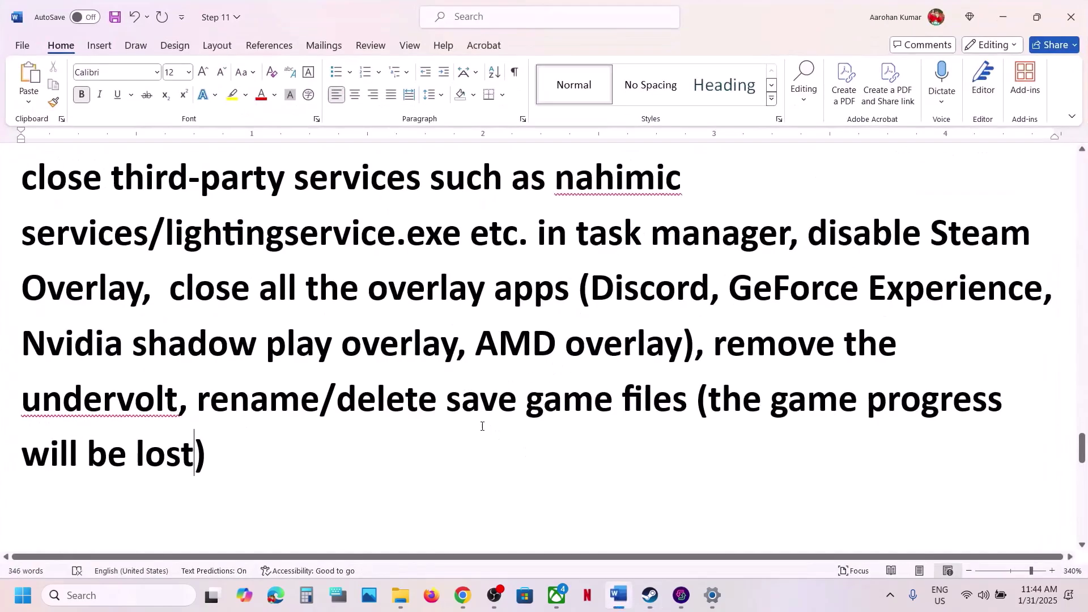
pyautogui.scroll(-3, 482, 426)
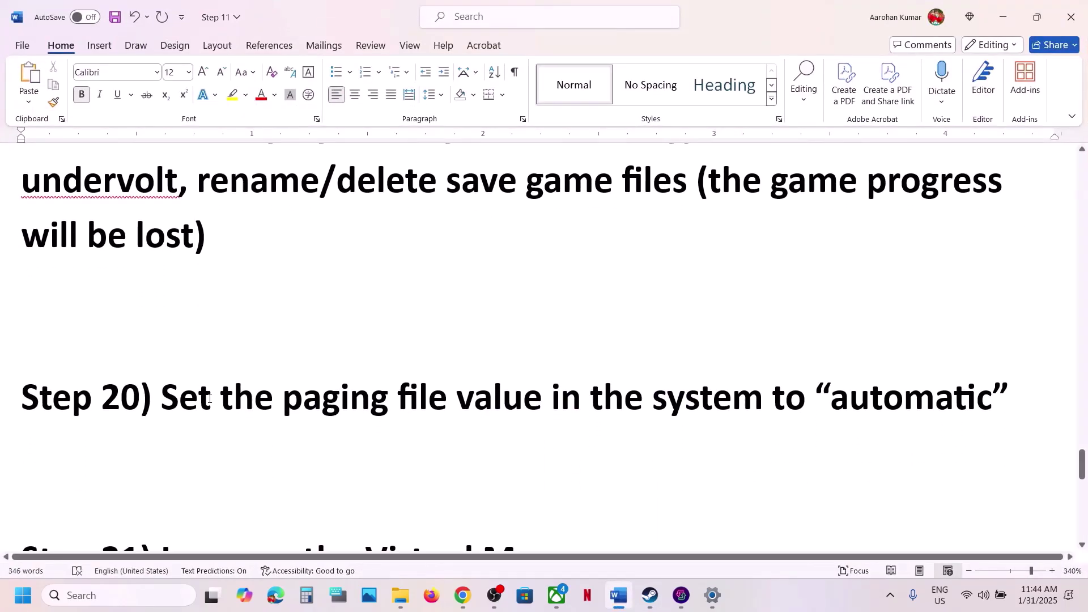
pyautogui.moveTo(209, 399); pyautogui.dragTo(992, 398)
pyautogui.scroll(-1, 474, 412)
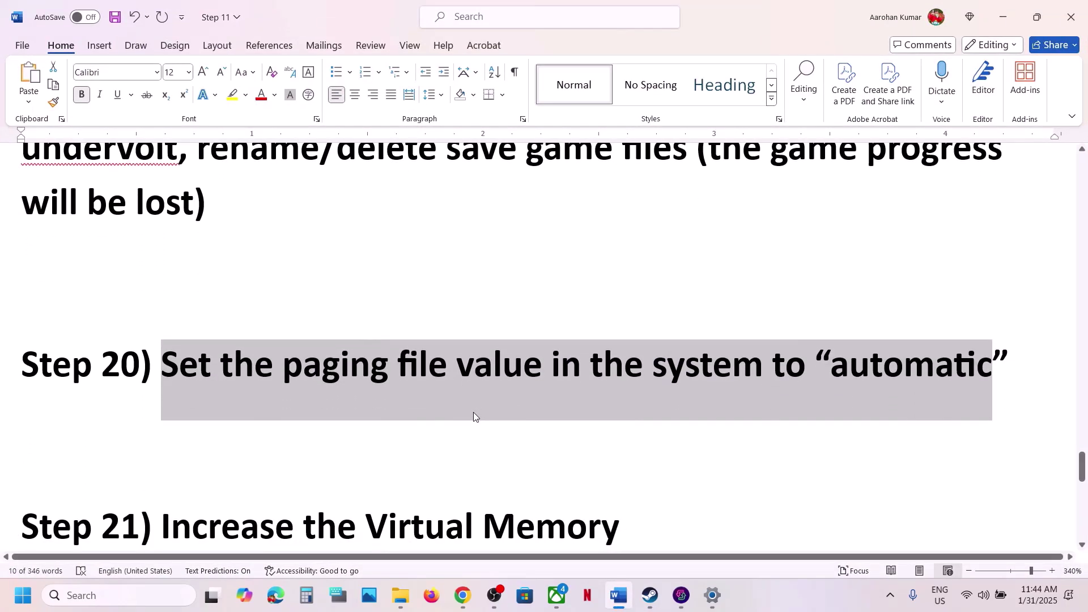
# Copy "View Advanced system settings" from Step 21 and use it in Windows Search to open System Properties.
pyautogui.scroll(-3, 473, 413)
pyautogui.moveTo(519, 432); pyautogui.dragTo(22, 435)
pyautogui.hotkey('ctrl', 'c')
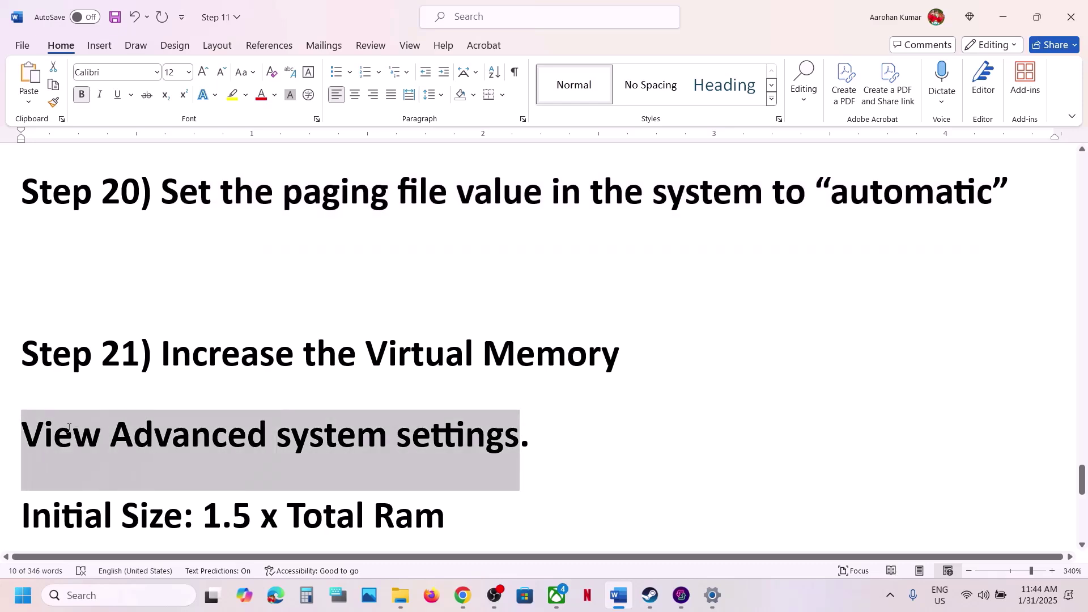
pyautogui.click(102, 589)
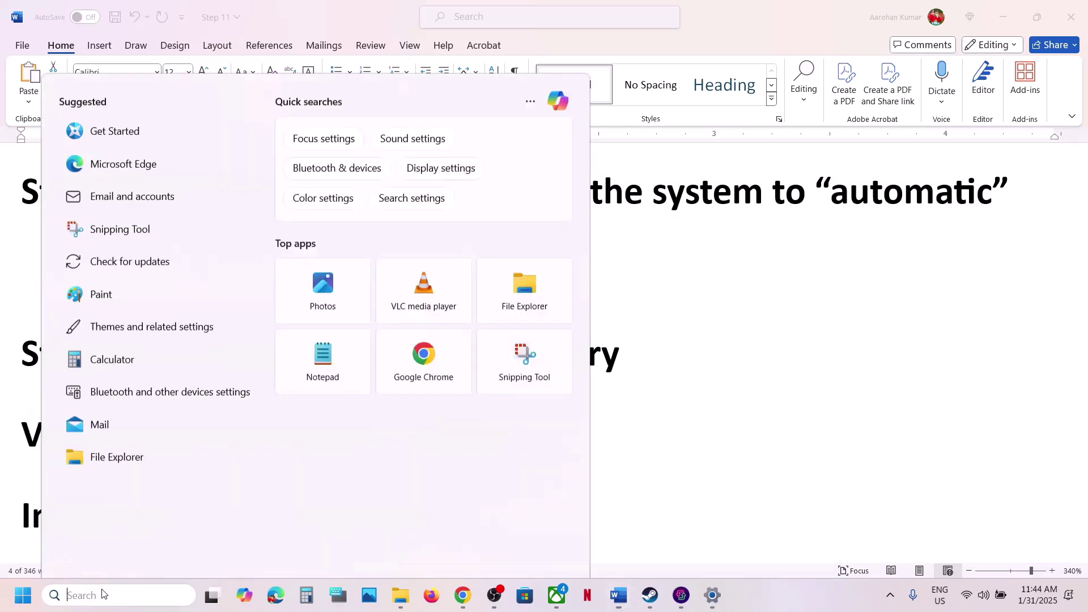
pyautogui.hotkey('ctrl', 'v')
pyautogui.press('Return')
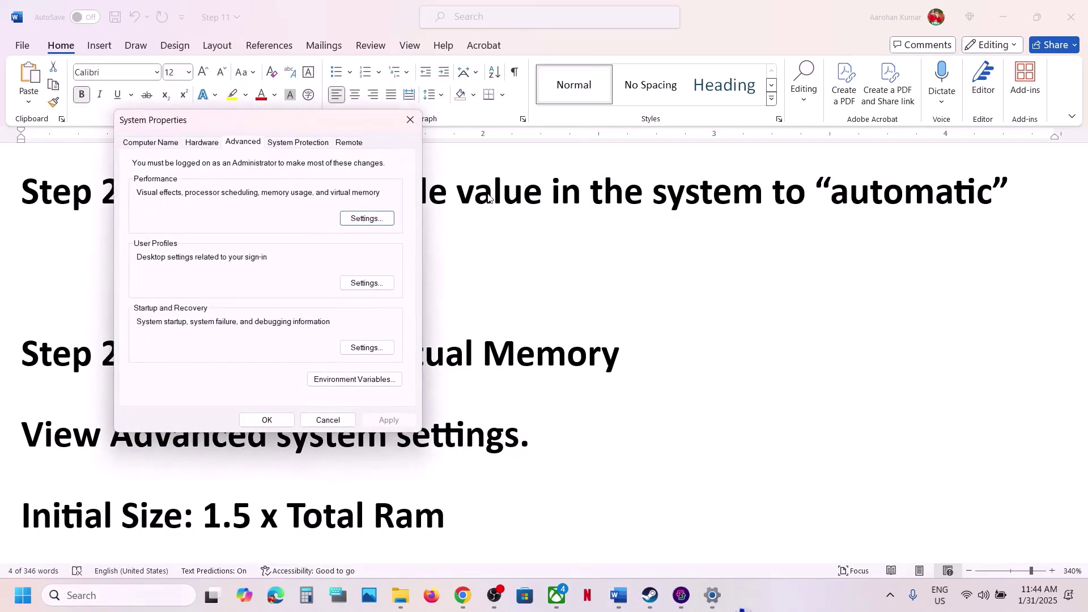
# Open the virtual memory settings from the Performance options and enable automatic paging file size management for all drives.
pyautogui.click(375, 220)
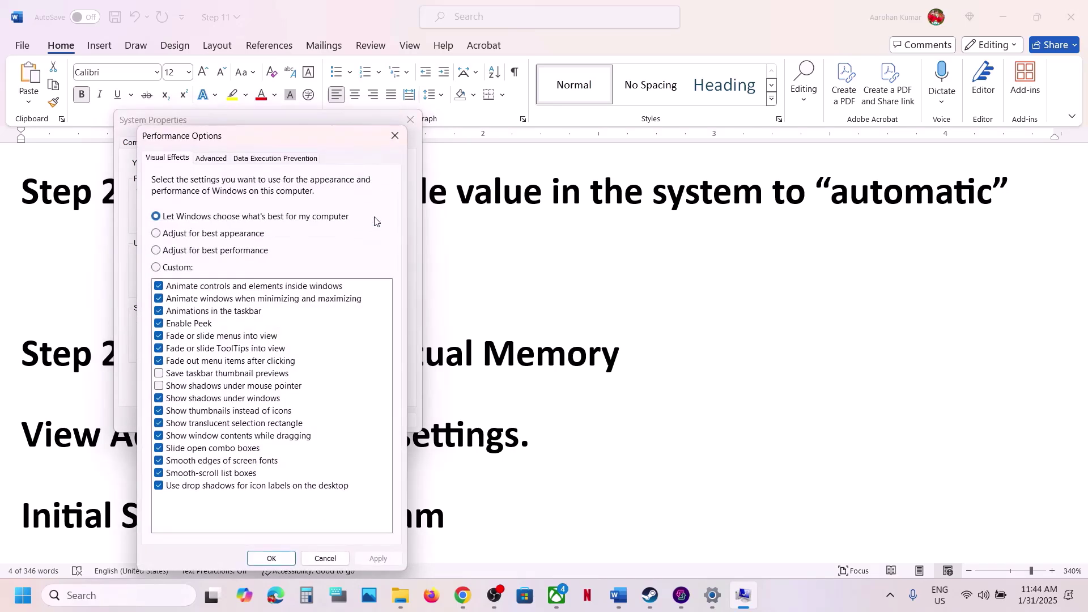
pyautogui.click(205, 161)
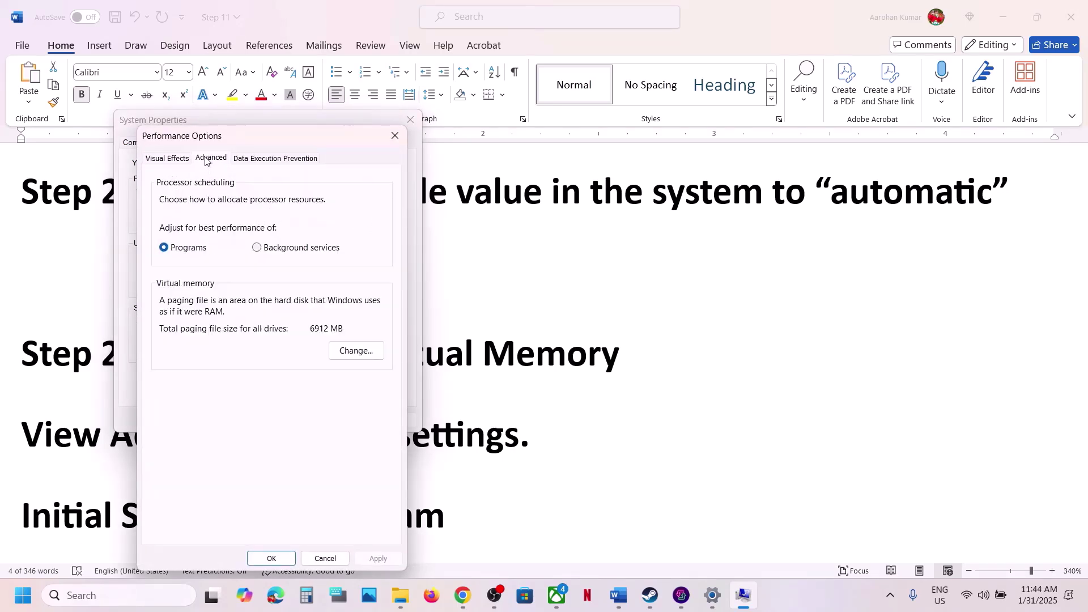
pyautogui.click(355, 348)
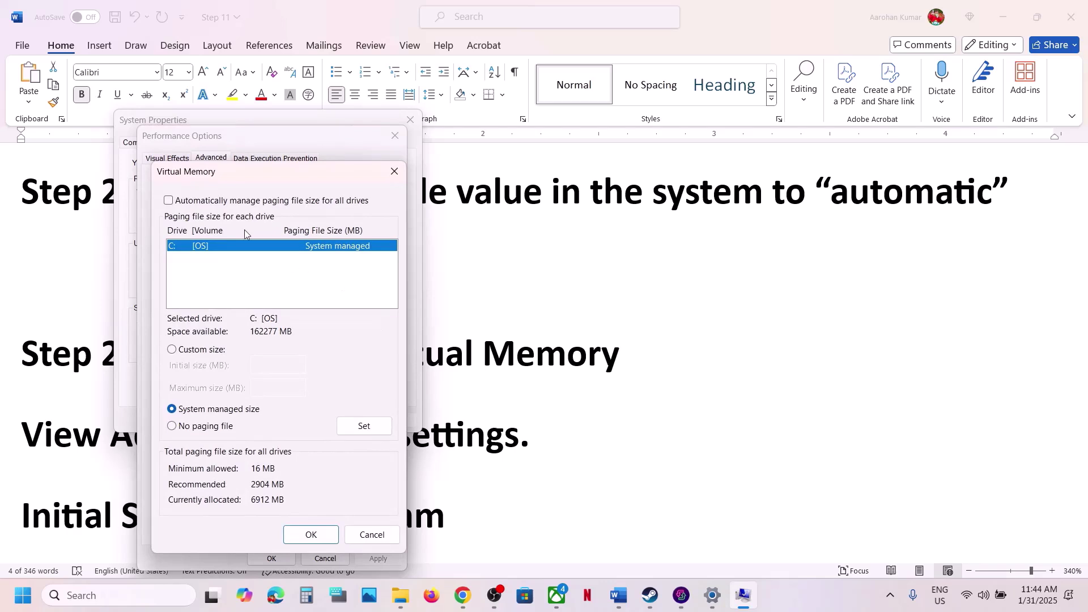
pyautogui.click(169, 201)
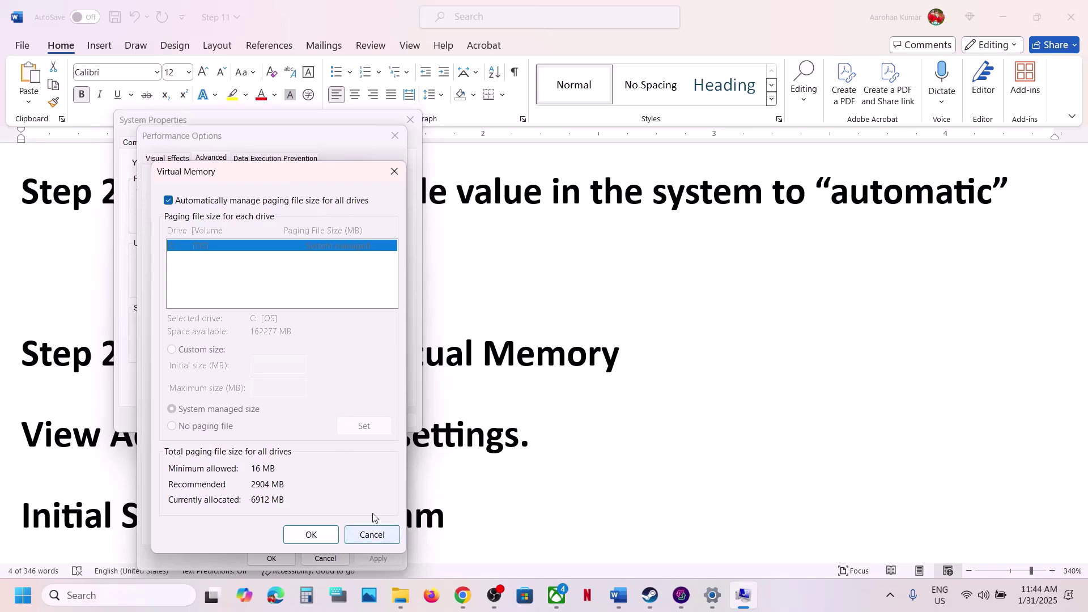
pyautogui.click(311, 534)
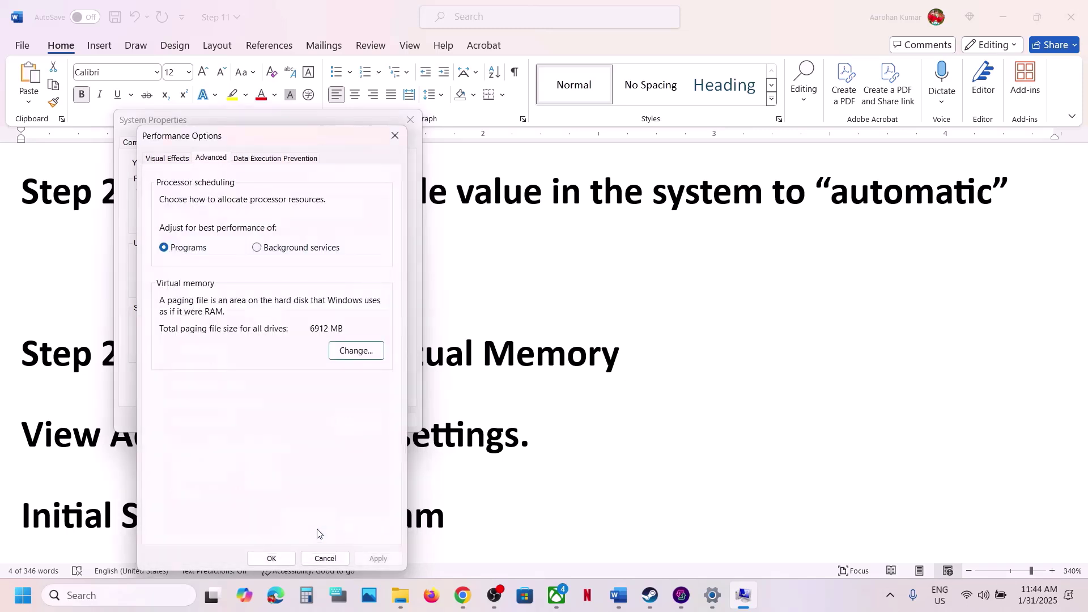
# Reopen the virtual memory settings, turn off automatic paging file management, and apply System managed size to drive C:.
pyautogui.click(355, 352)
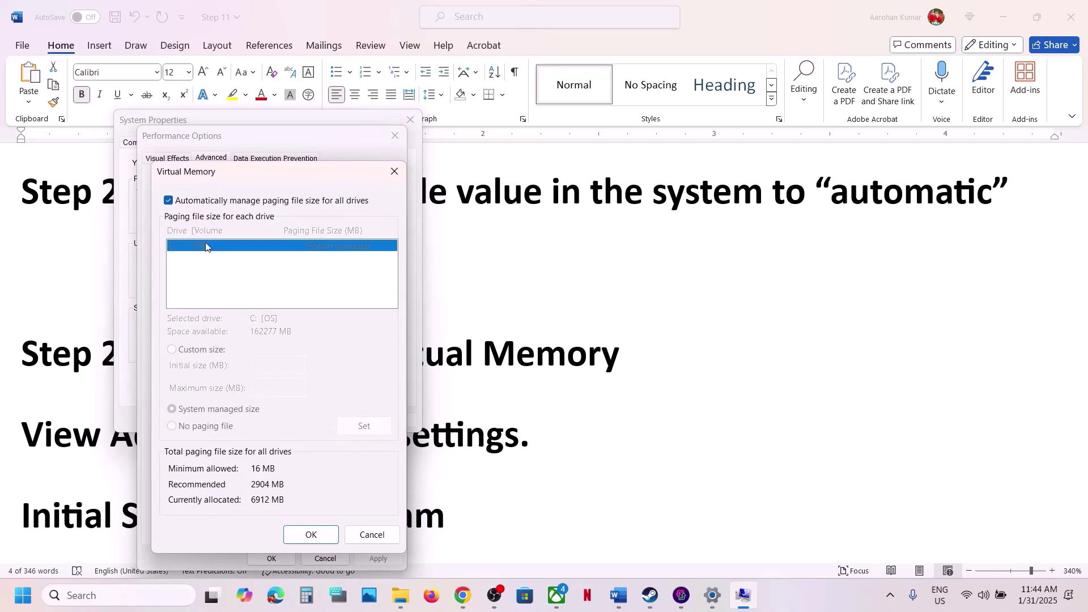
pyautogui.click(169, 201)
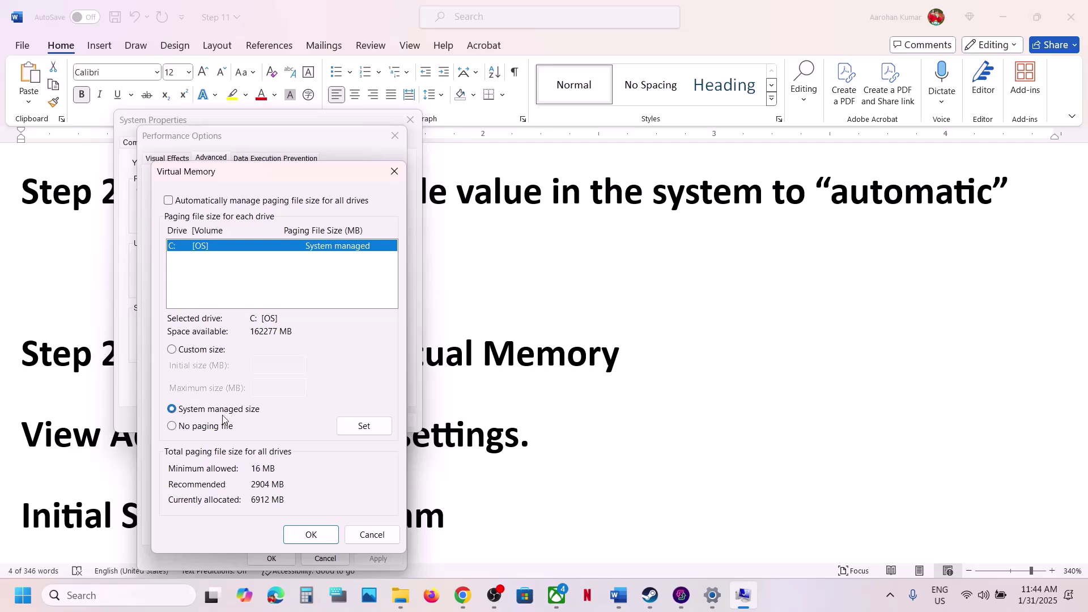
pyautogui.click(345, 434)
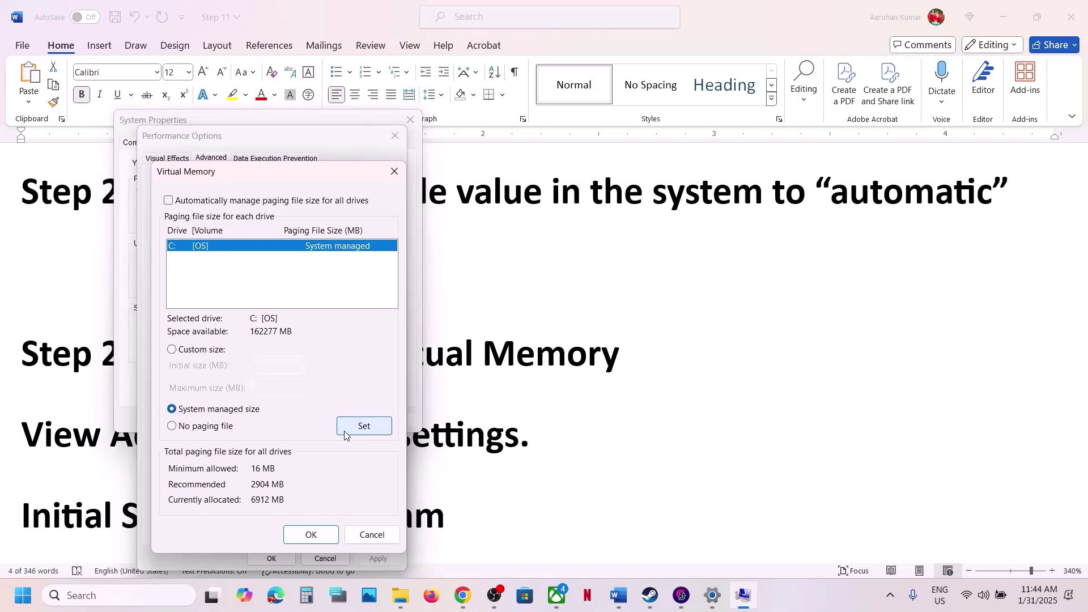
pyautogui.click(310, 535)
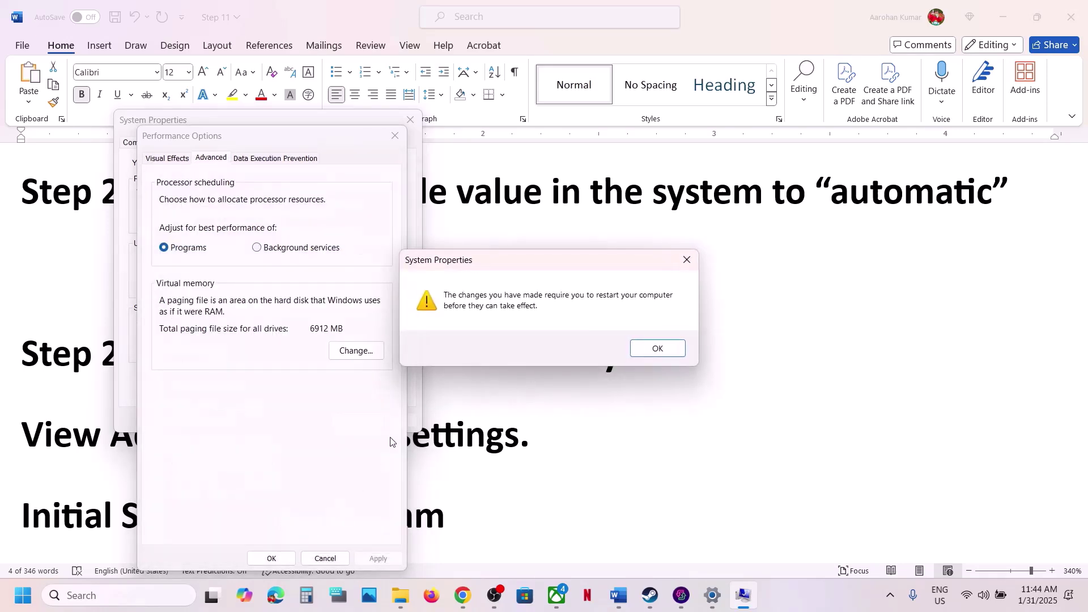
pyautogui.click(658, 349)
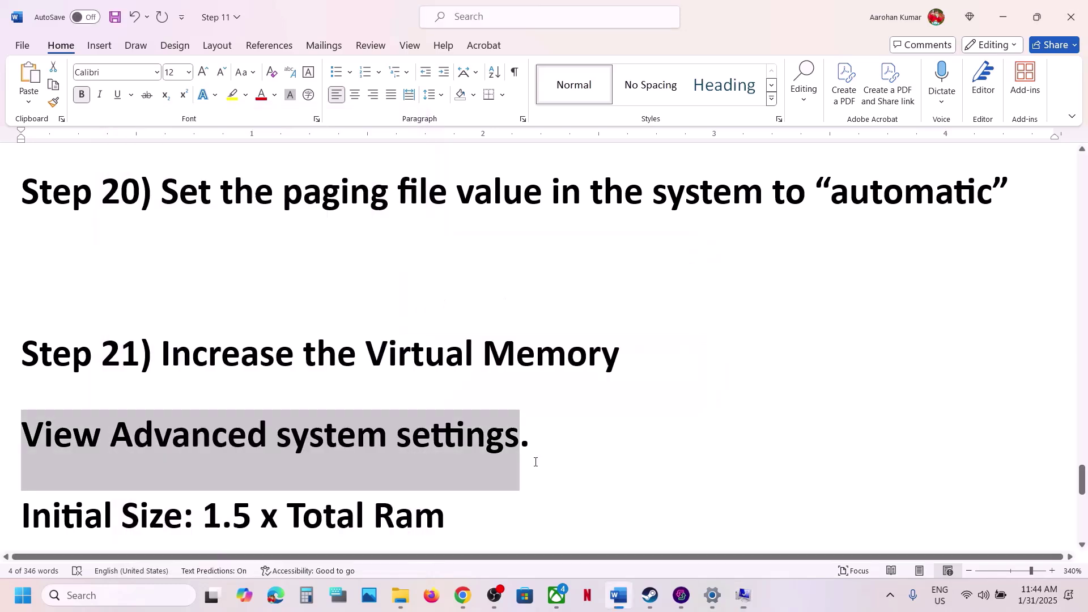
# Highlight the Step 21 heading "Increase the Virtual Memory" and the "View Advanced system settings" line in the Word notes.
pyautogui.moveTo(175, 346); pyautogui.dragTo(662, 369)
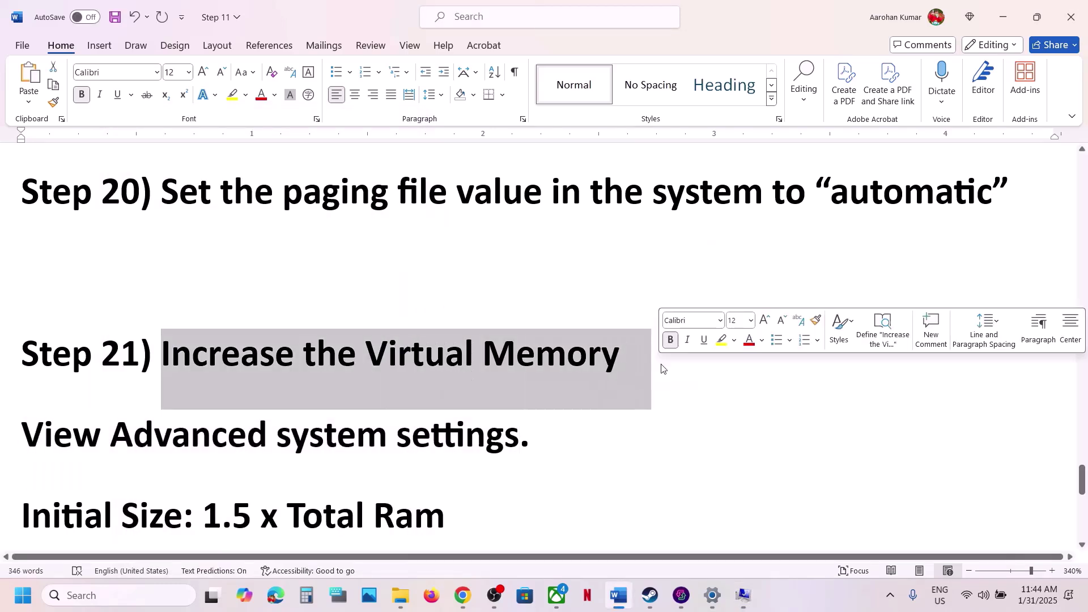
pyautogui.click(809, 598)
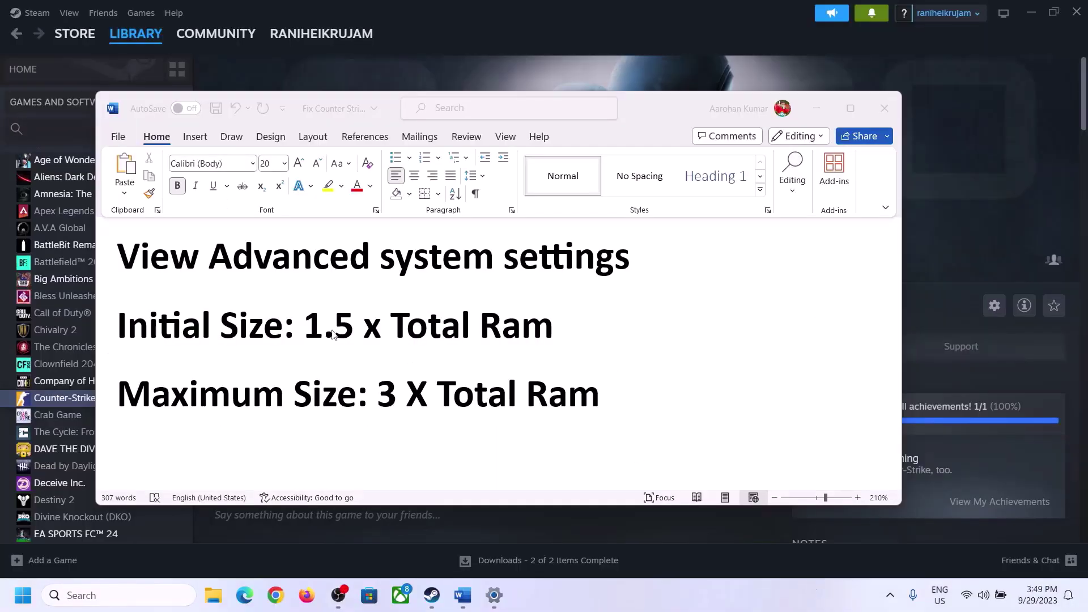
pyautogui.click(163, 264)
pyautogui.moveTo(130, 262); pyautogui.dragTo(612, 264)
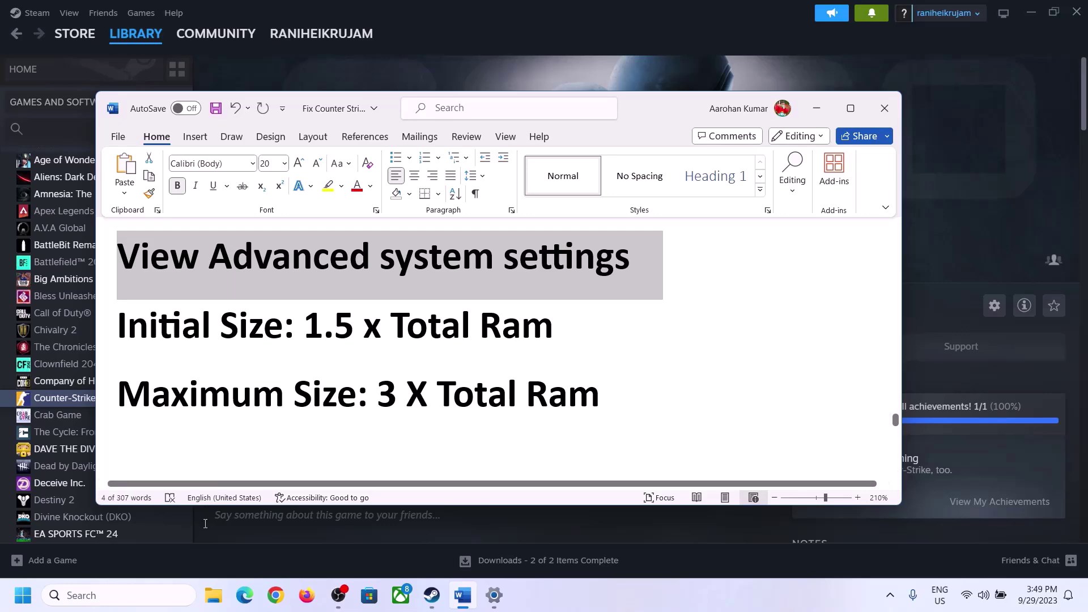
# Search Windows for "View Advanced system settings", open System Properties, and move its window away from the start of the notes.
pyautogui.click(129, 595)
pyautogui.write('Advanced system settings')
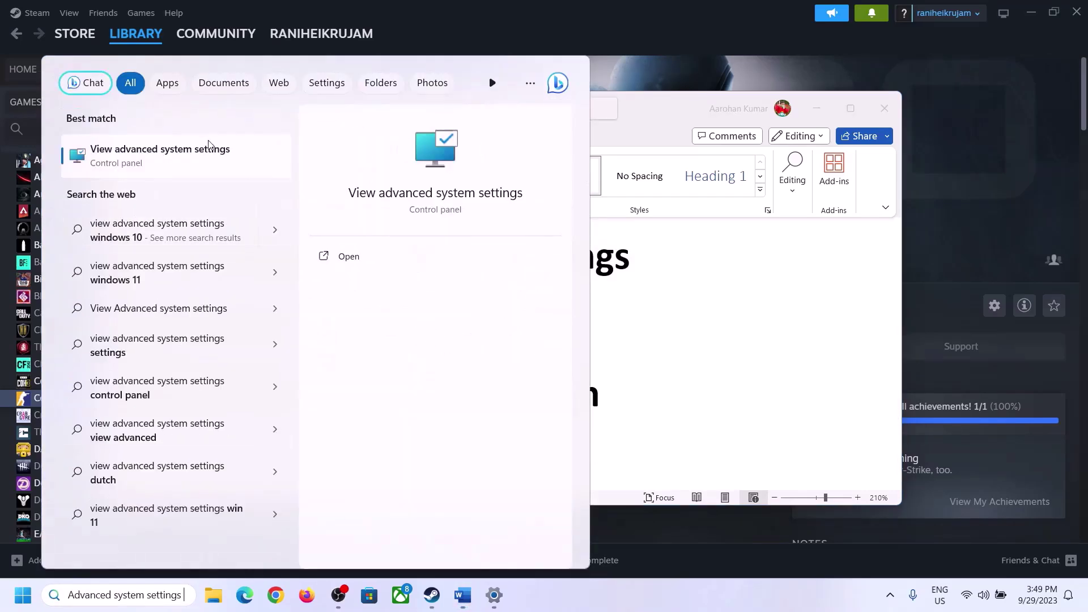
pyautogui.click(152, 164)
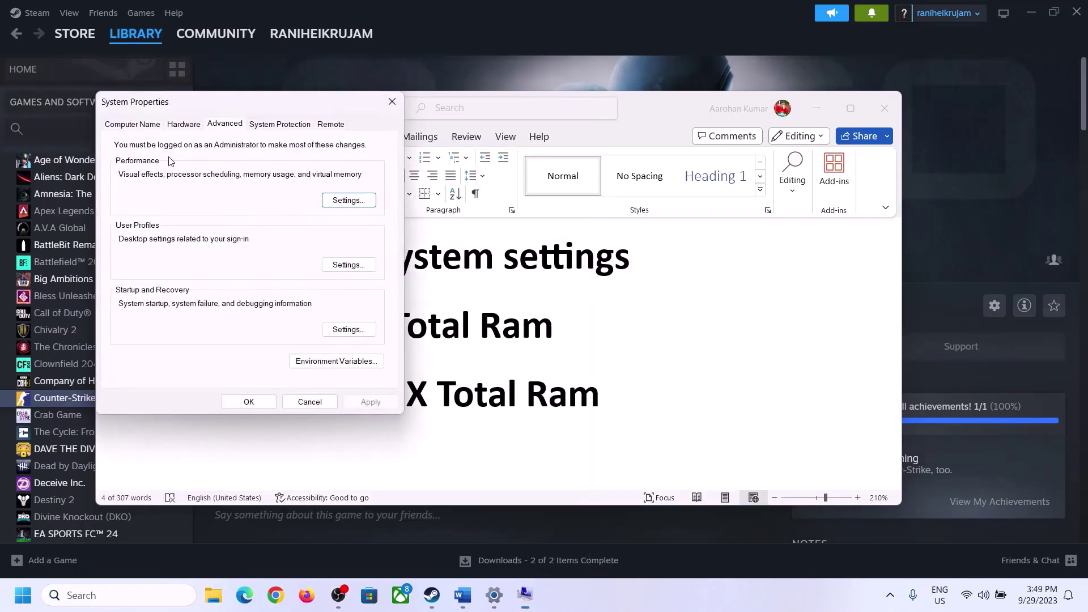
pyautogui.moveTo(226, 109); pyautogui.dragTo(486, 193)
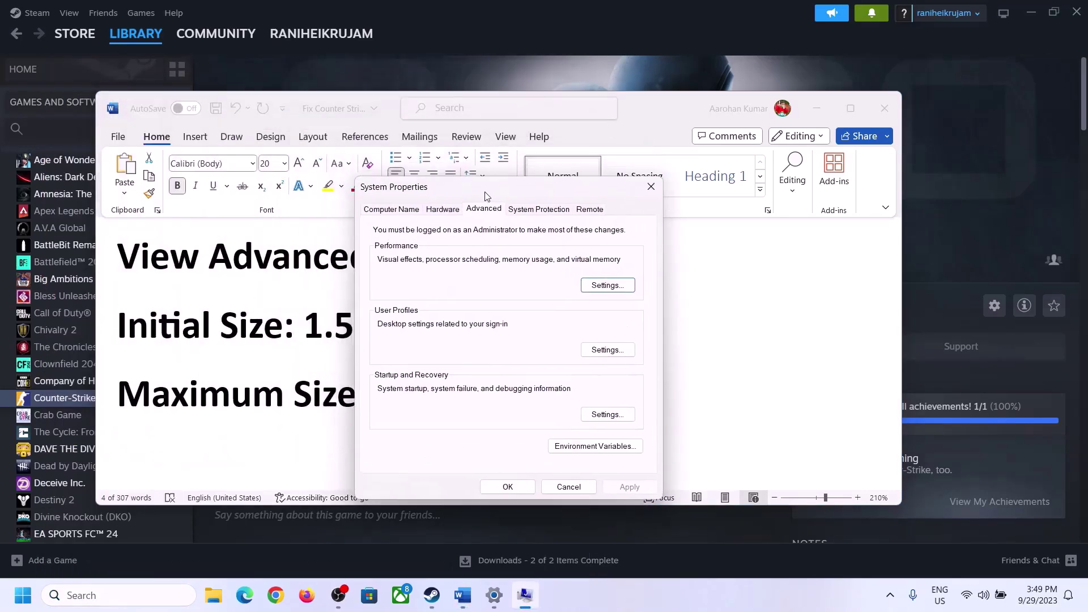
# Open the virtual memory settings from the Performance options and turn off automatic paging file size management for all drives.
pyautogui.click(610, 288)
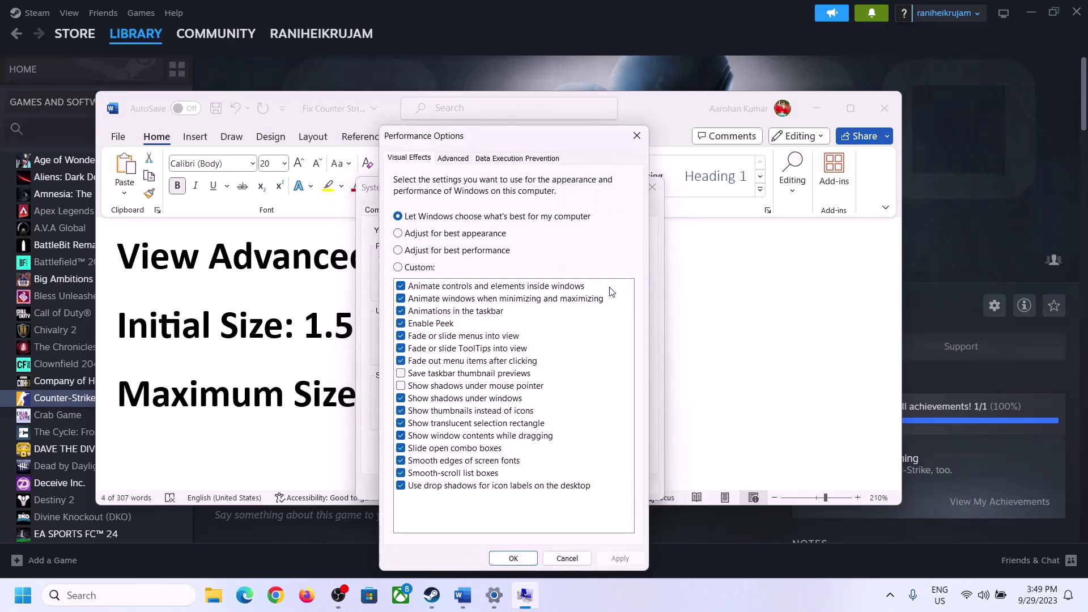
pyautogui.click(454, 159)
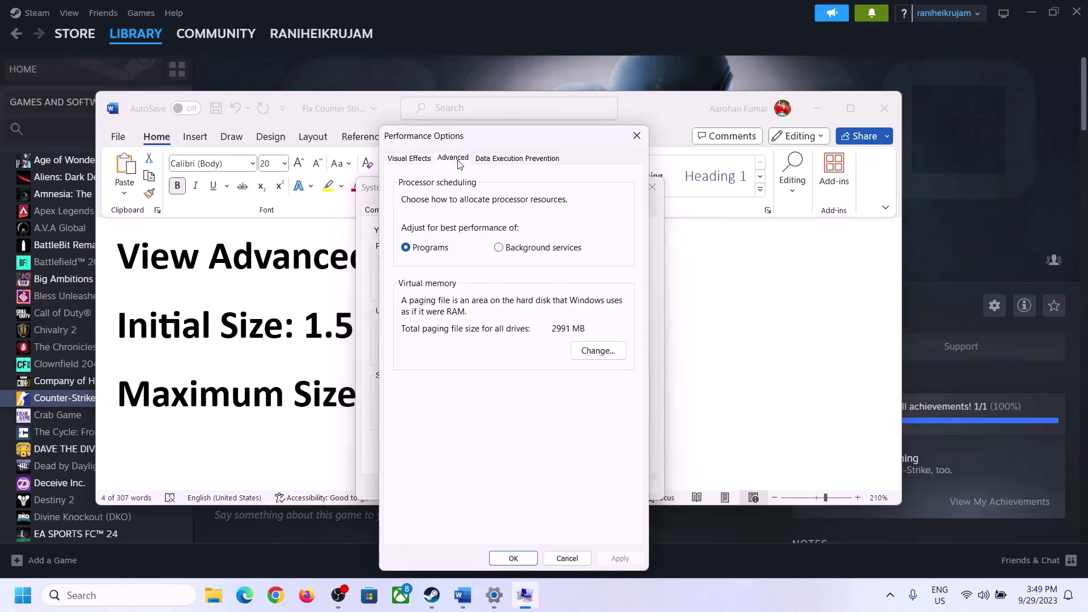
pyautogui.click(600, 352)
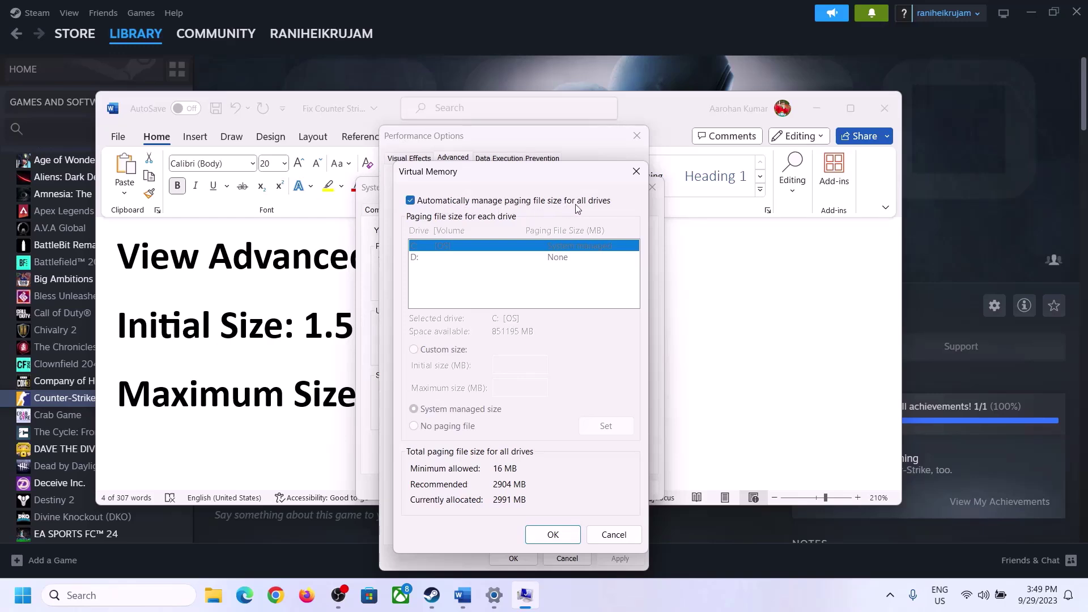
pyautogui.click(411, 200)
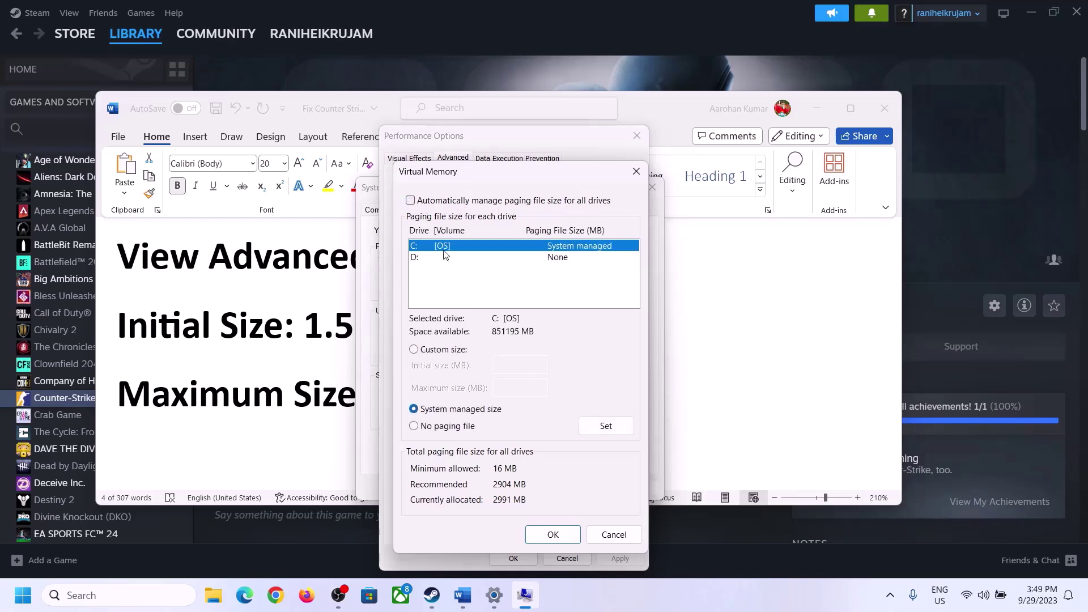